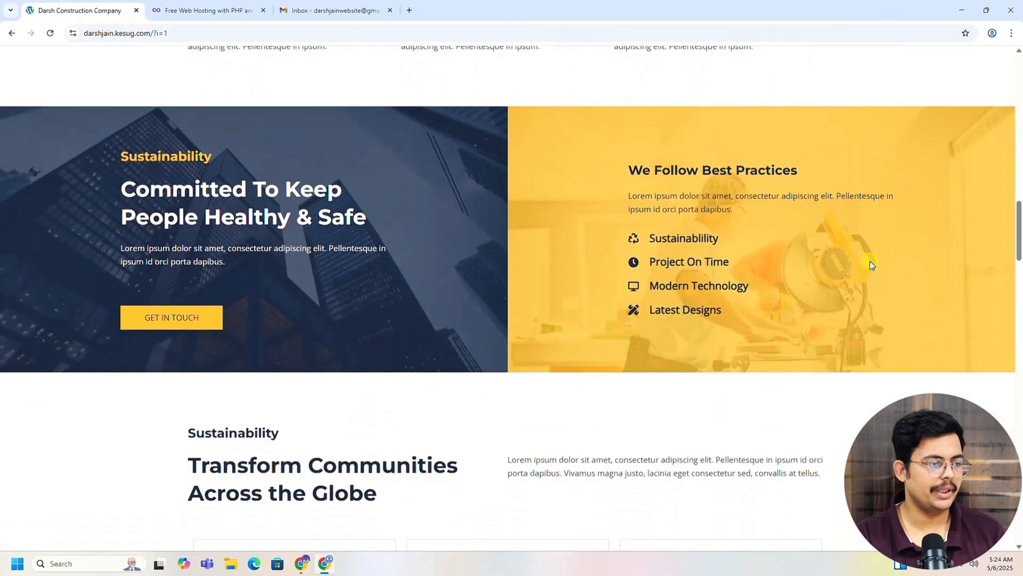
Step: Scroll the site and check its connection security information, then close the popup
scroll(874, 273, down, 10)
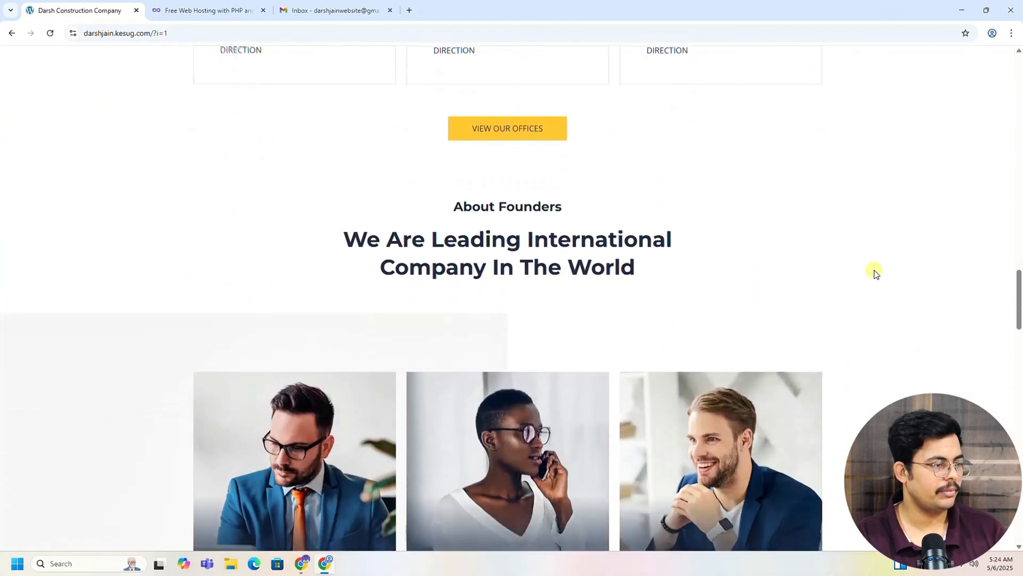
scroll(874, 269, down, 6)
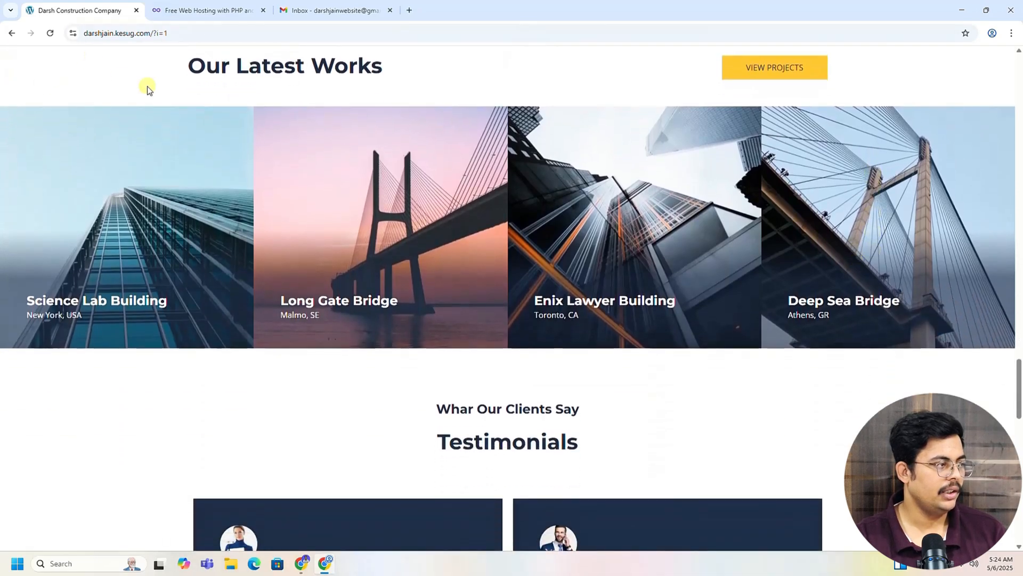
click(74, 35)
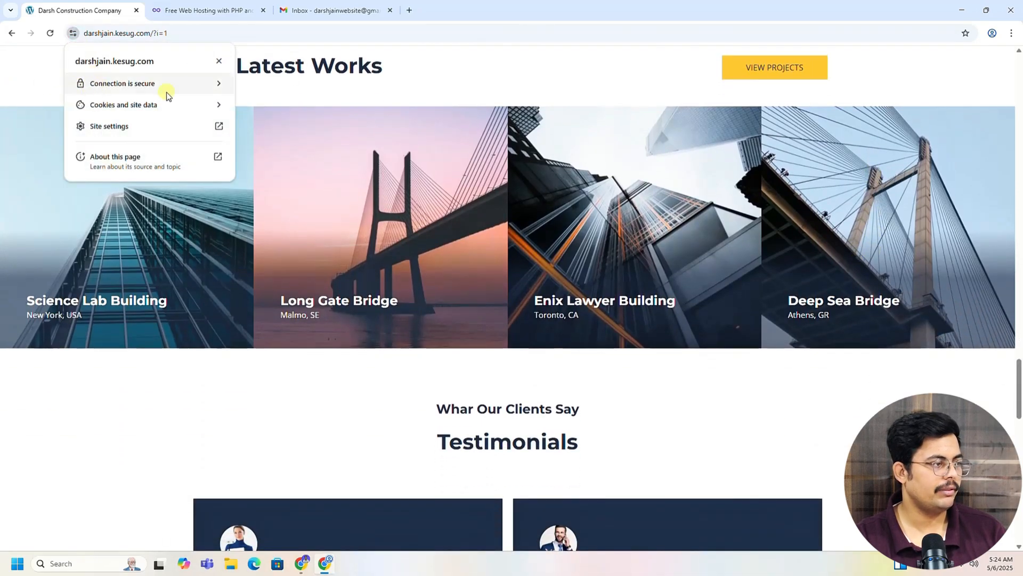
click(419, 83)
Step: Go to the Free Web Hosting page and open the Register sign-up form
scroll(670, 412, down, 4)
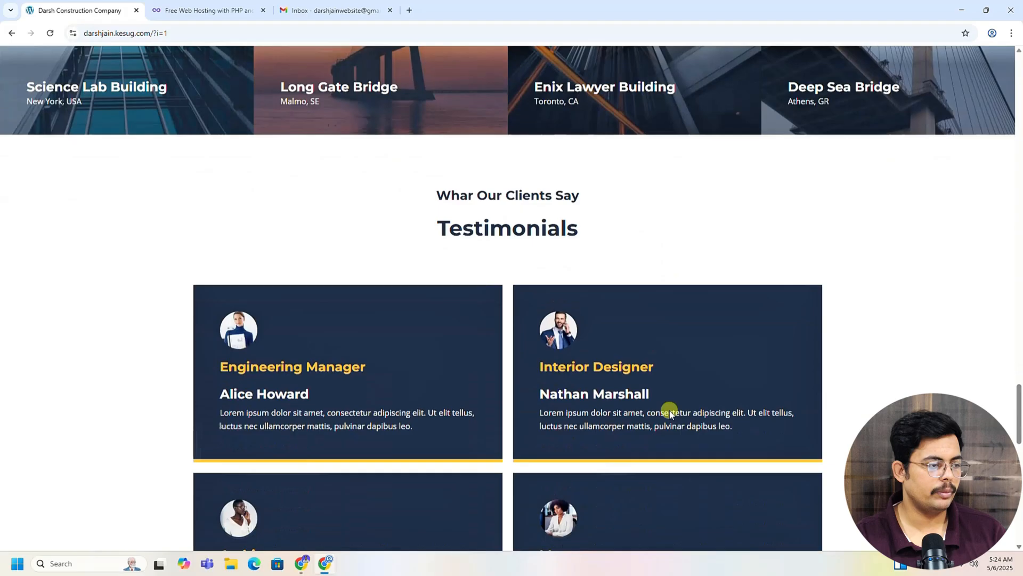
scroll(670, 412, up, 20)
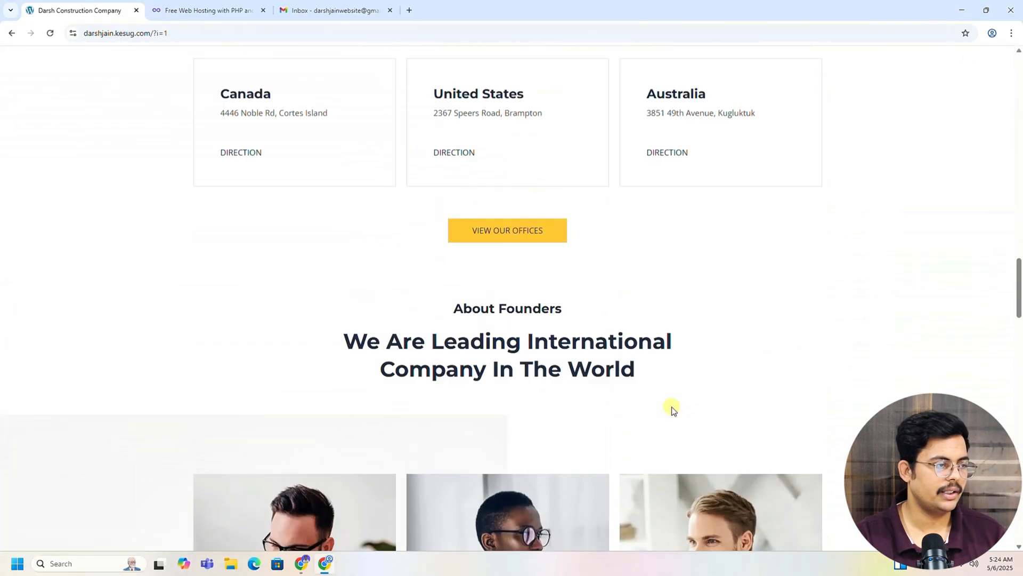
scroll(672, 408, up, 20)
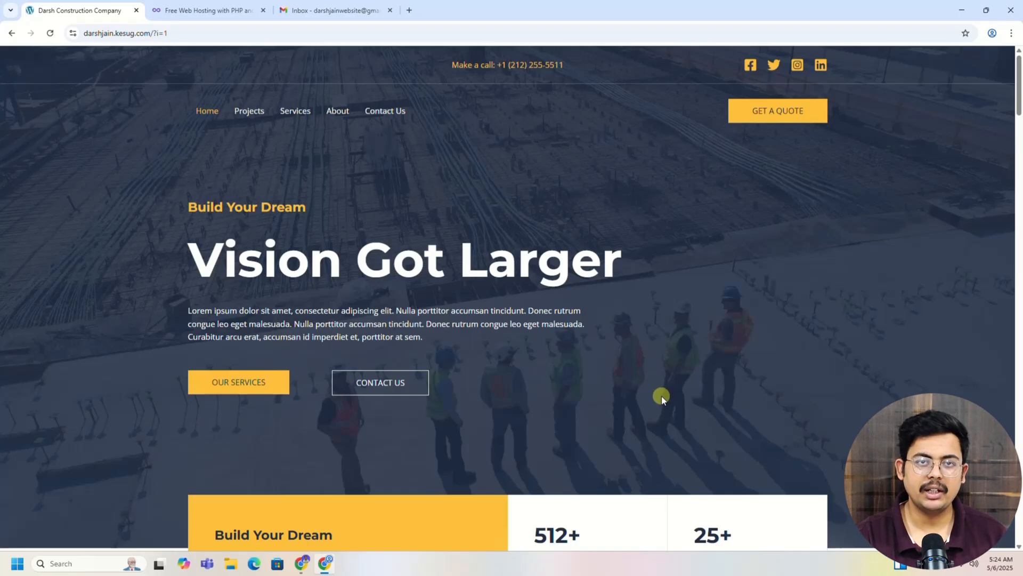
click(202, 12)
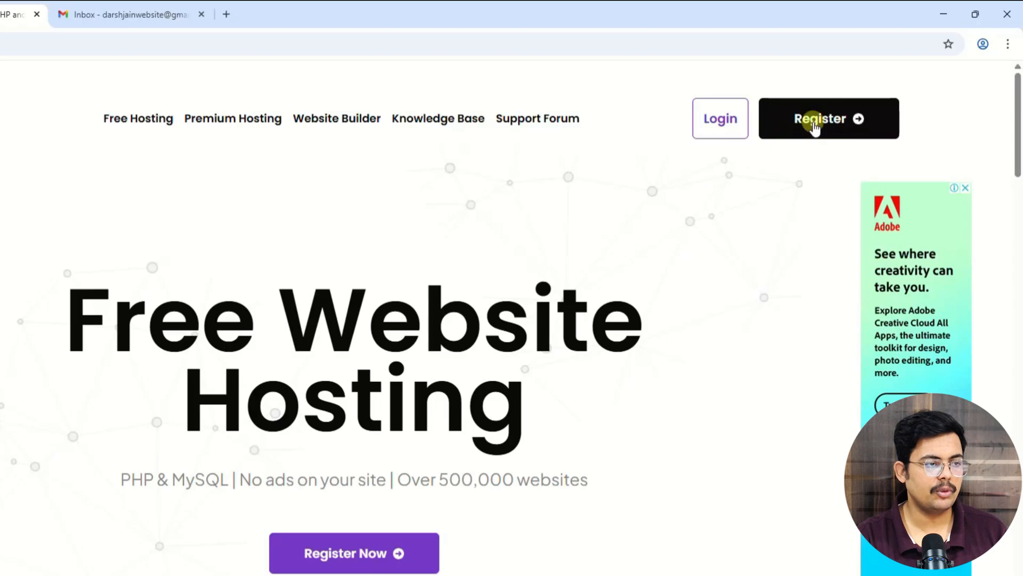
click(812, 128)
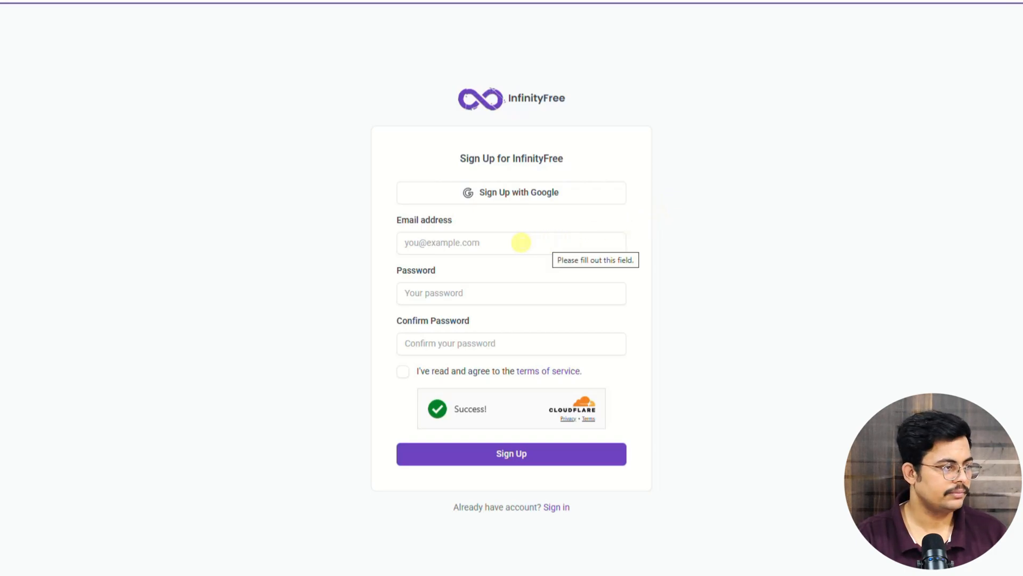
Step: Enter the account's e-mail address and a custom password, then copy the password
click(506, 243)
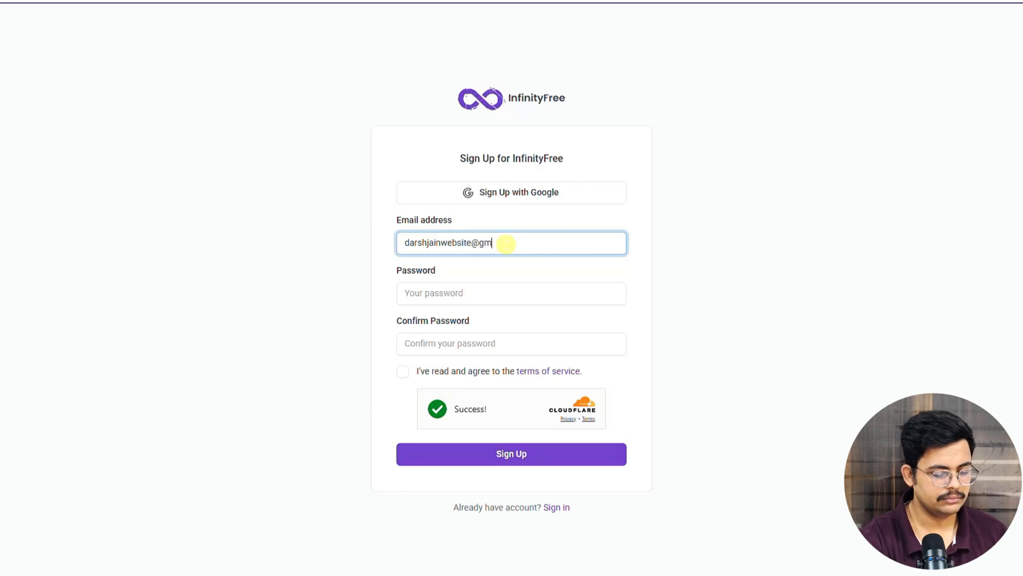
click(448, 294)
click(599, 400)
text(•••••••••••)
double_click(460, 298)
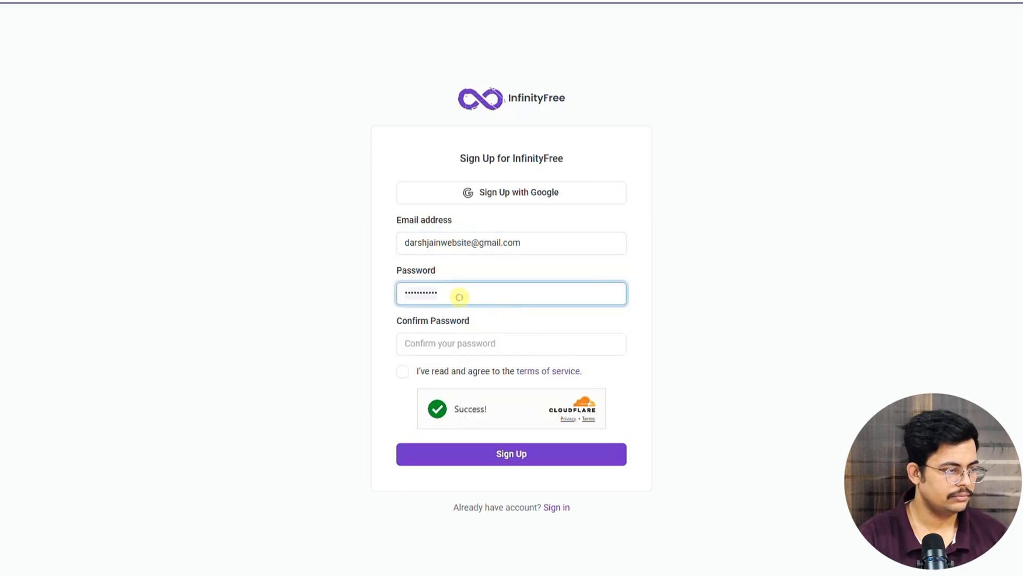
key(ctrl+c)
Step: Paste the password into Confirm Password, accept the terms of service, and submit
click(469, 340)
key(ctrl+v)
click(682, 322)
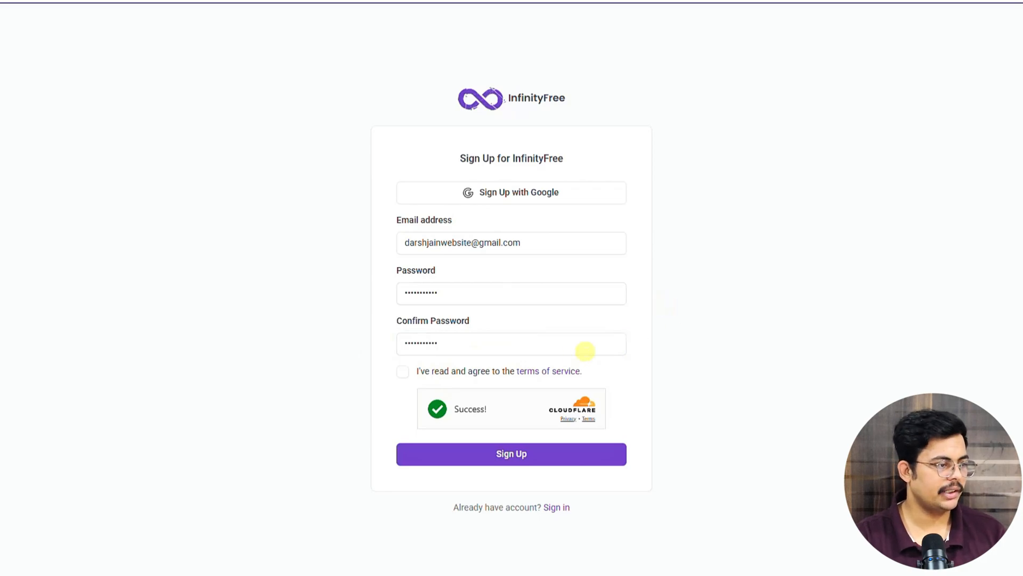
click(402, 372)
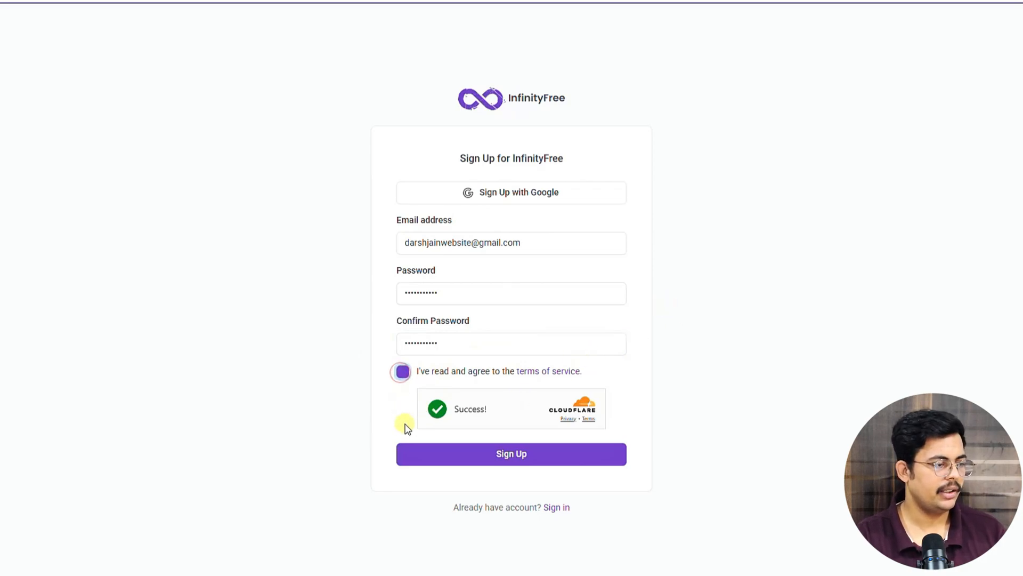
click(484, 456)
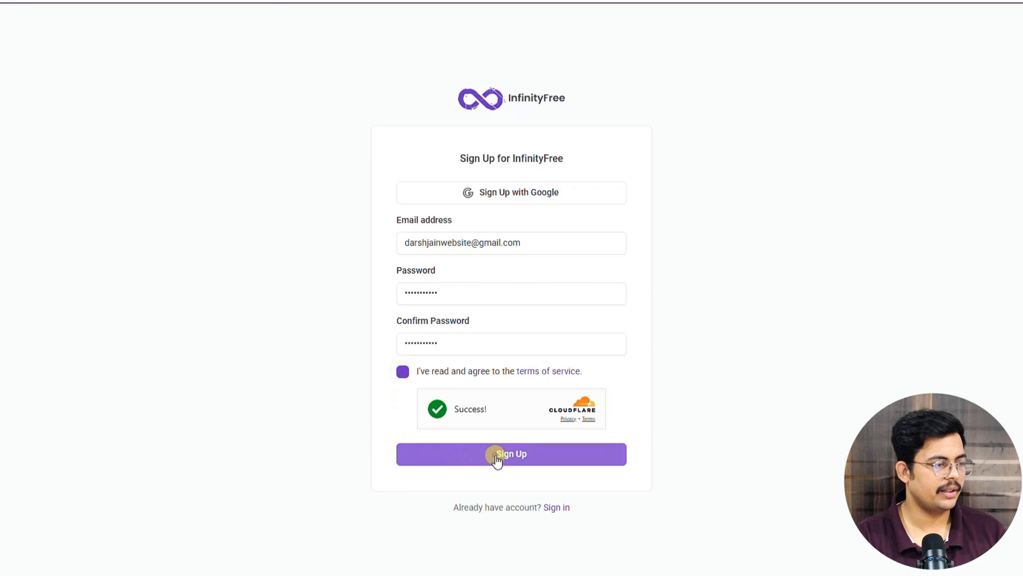
click(497, 457)
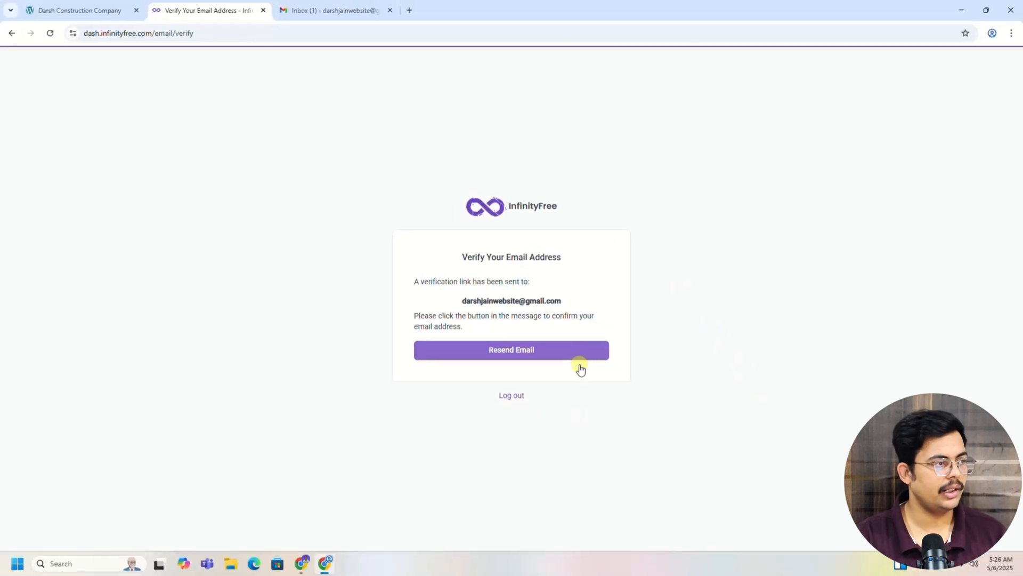
Step: Open the 'Verify email address for InfinityFree' email in Gmail and confirm the address
click(321, 11)
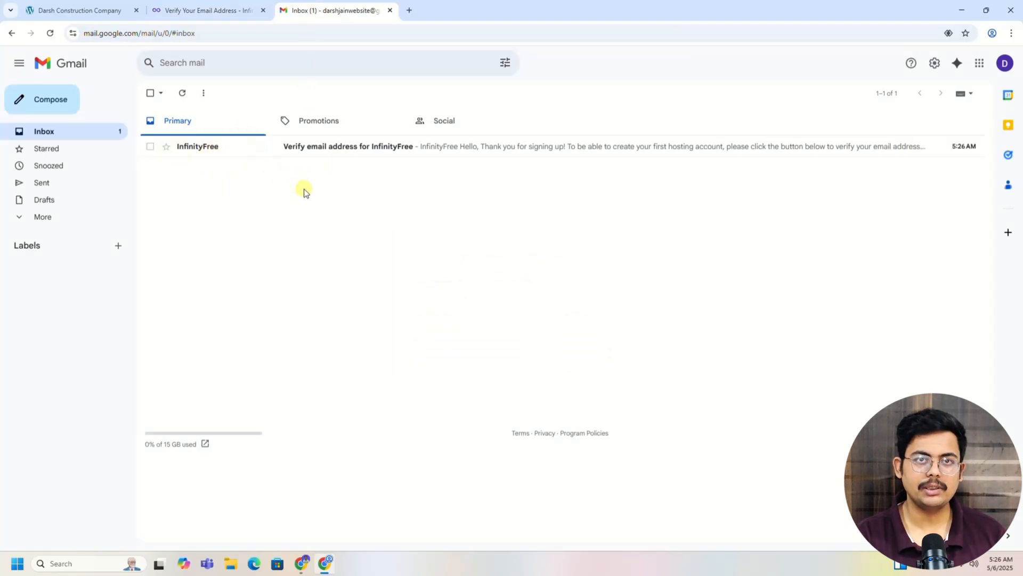
click(315, 148)
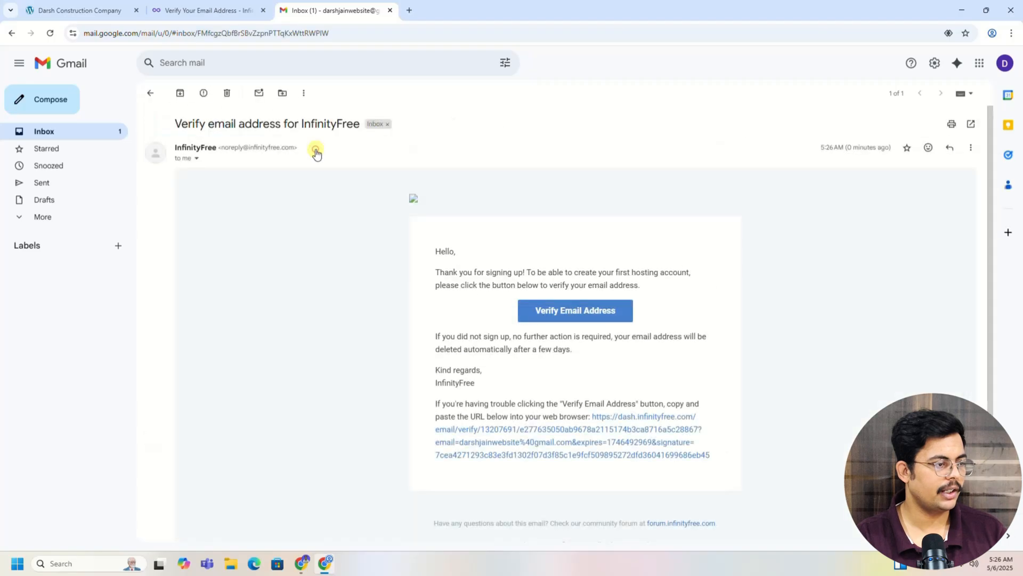
click(587, 312)
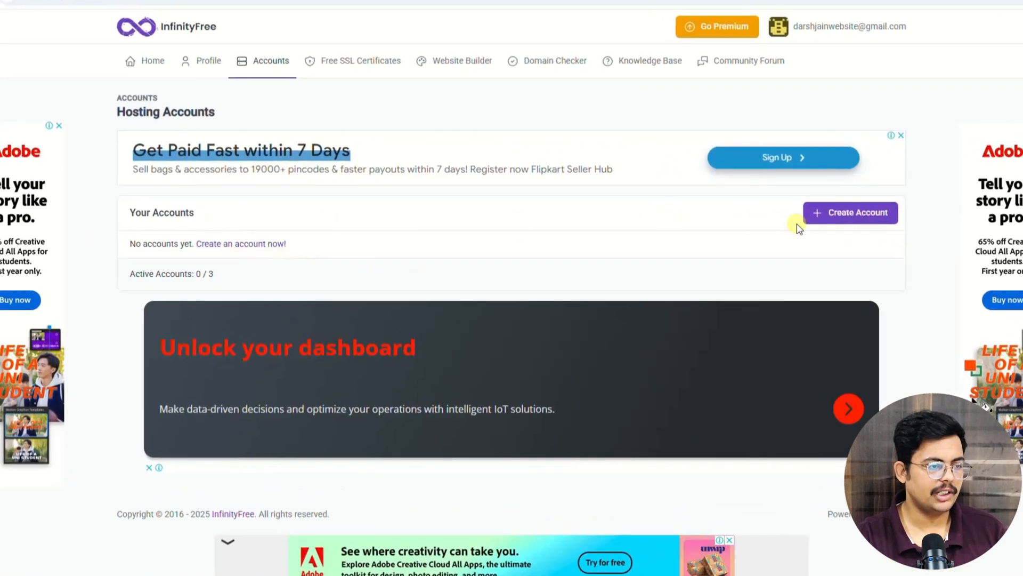
Step: Start a new hosting account, dismiss the pop-up ad, and choose the $0 InfinityFree plan
click(823, 221)
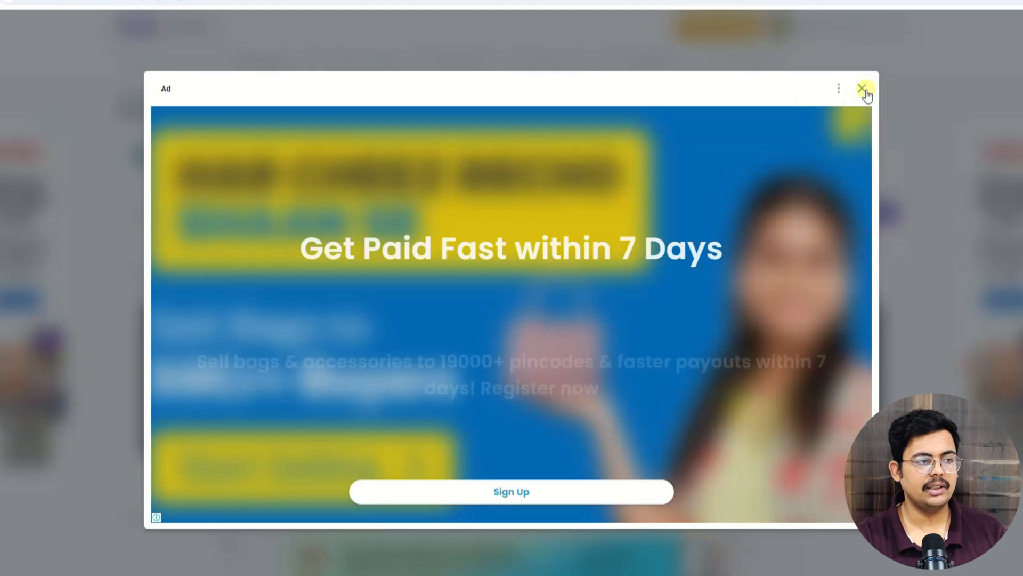
click(863, 88)
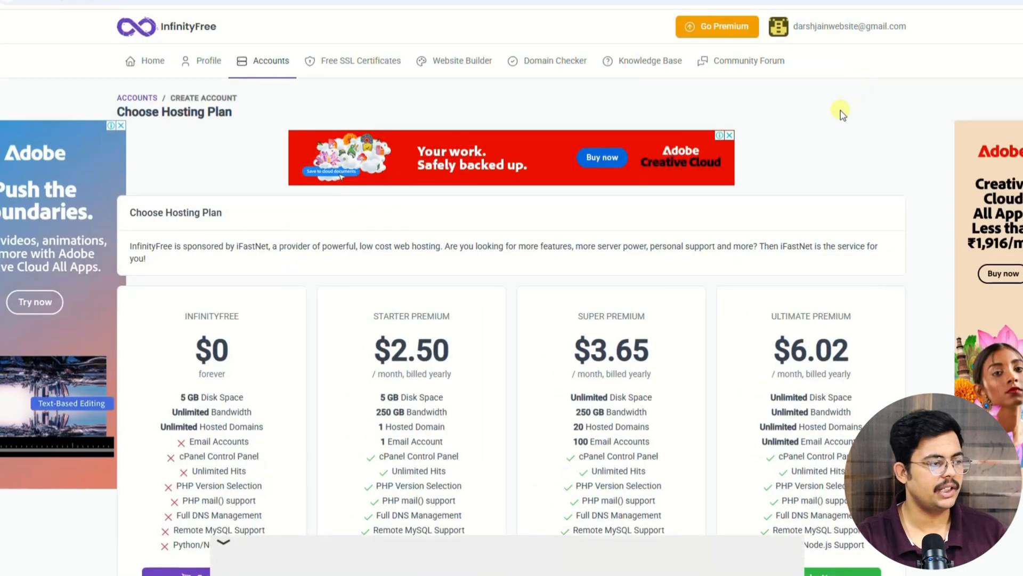
scroll(799, 133, down, 2)
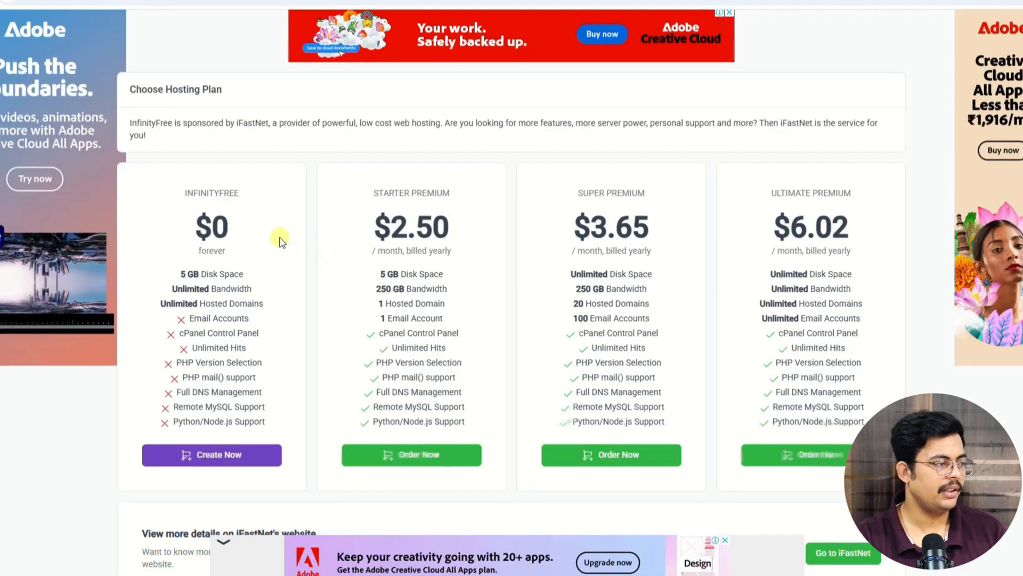
scroll(245, 199, down, 1)
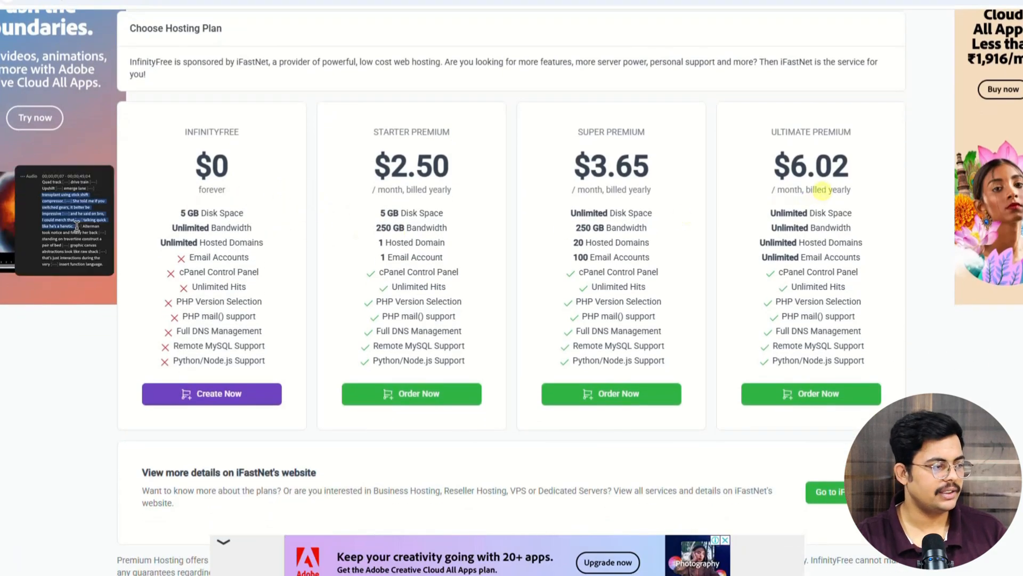
drag(192, 164, 241, 164)
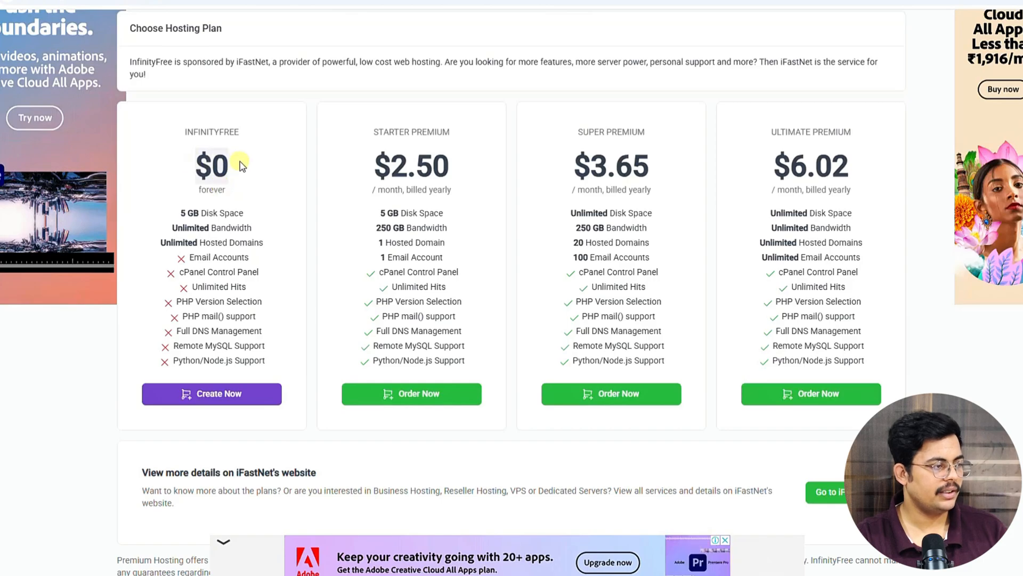
click(240, 162)
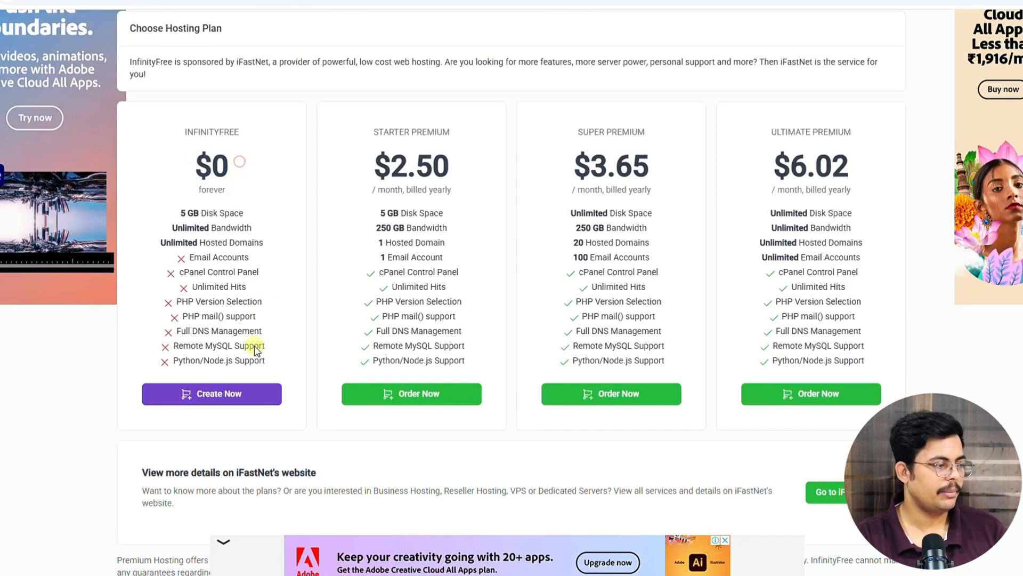
click(219, 394)
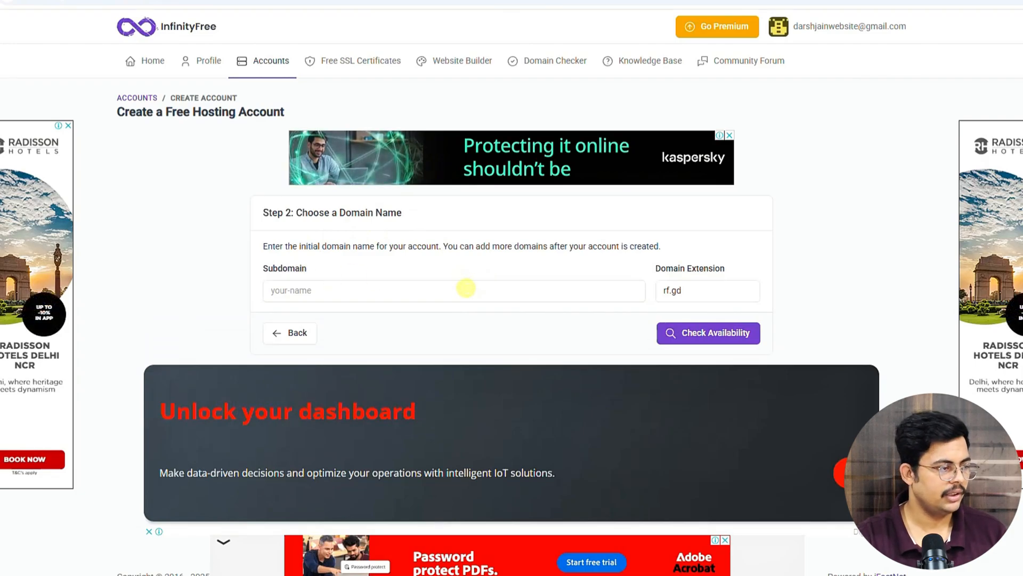
Step: Enter the chosen subdomain on the rf.gd extension and check its availability
click(353, 290)
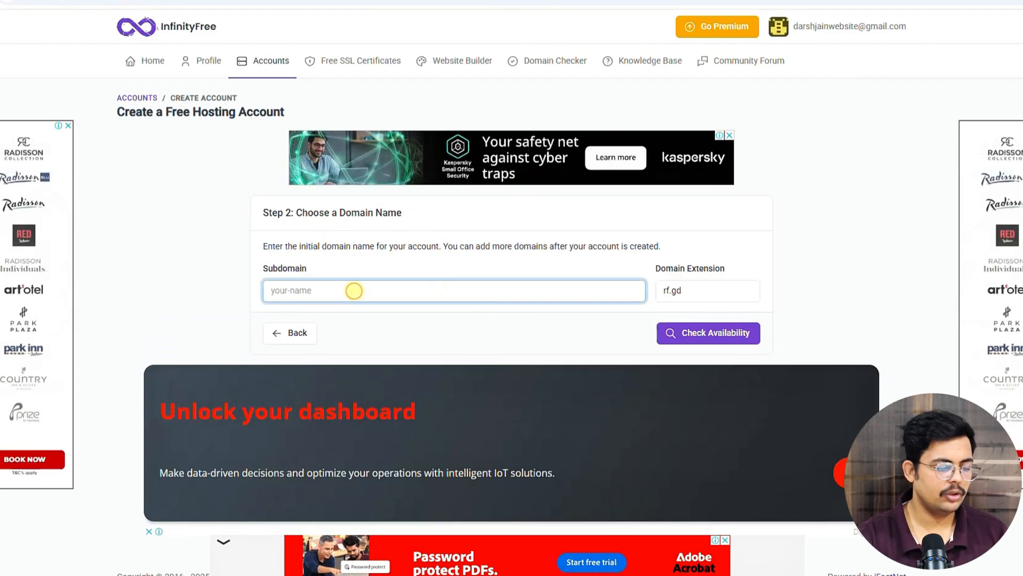
text(darsh)
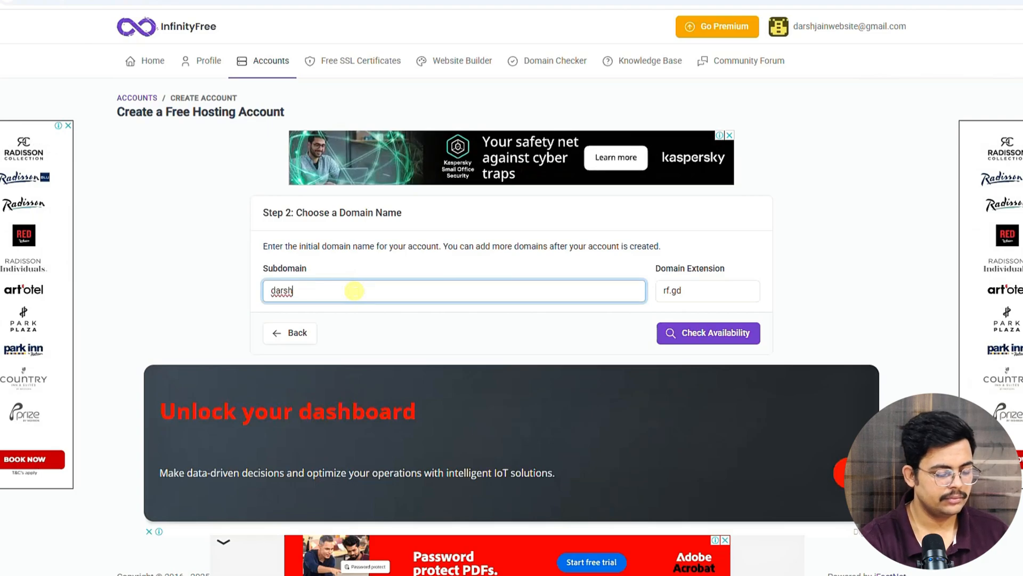
text(jainwebsite)
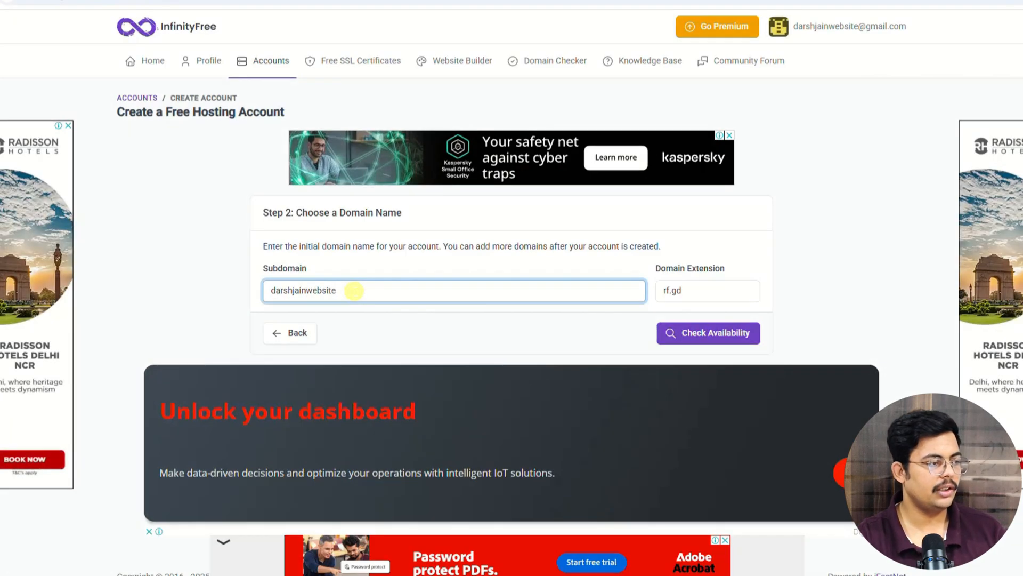
click(387, 303)
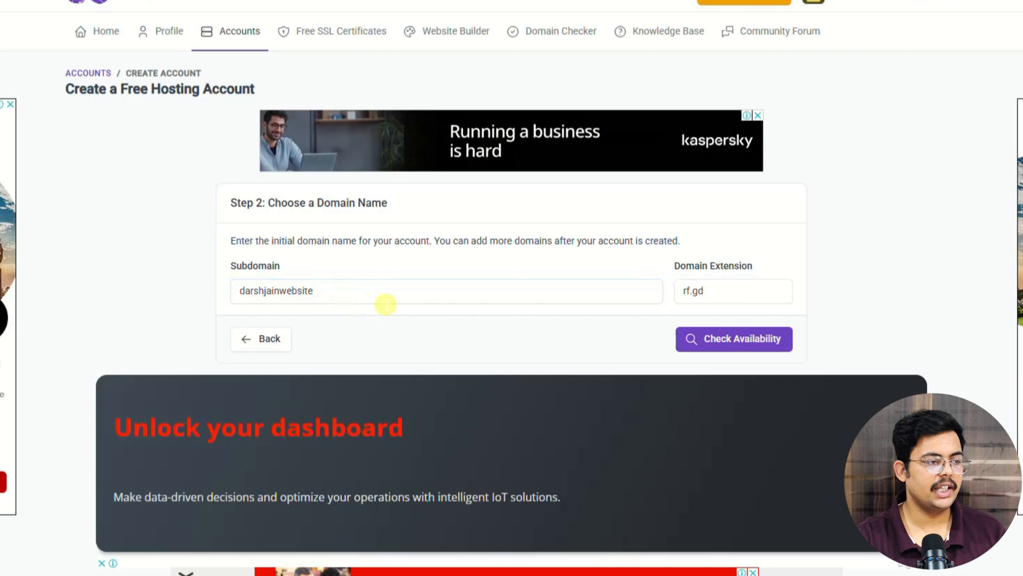
click(727, 289)
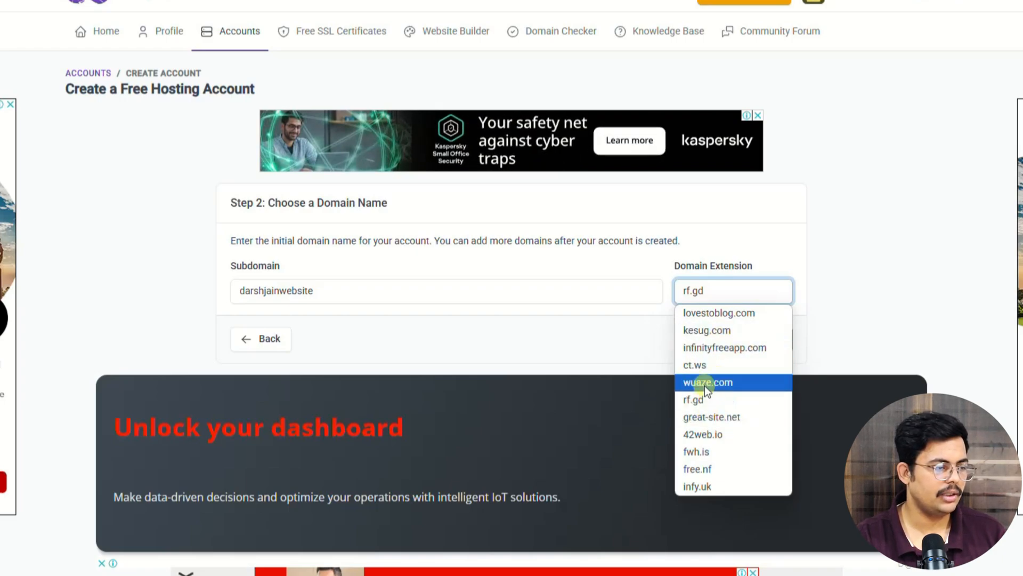
click(708, 401)
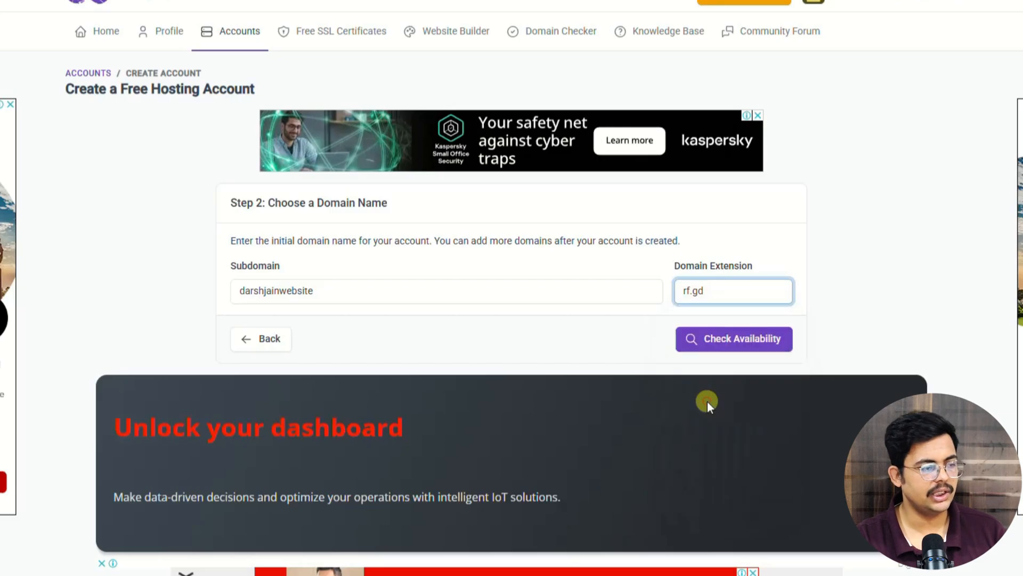
click(639, 330)
click(701, 353)
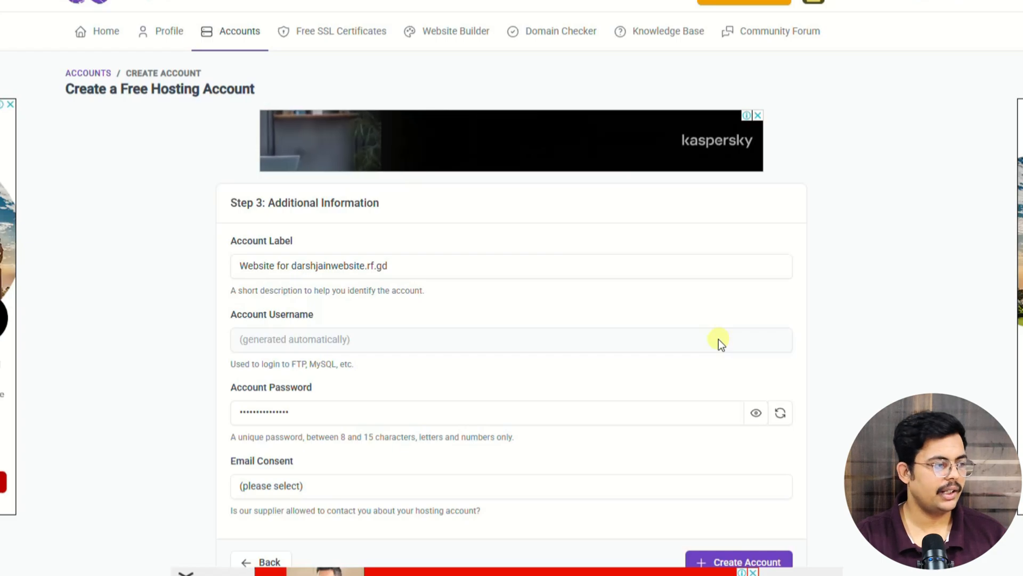
Step: Set Email Consent to I Approve and create the free hosting account
scroll(107, 270, down, 2)
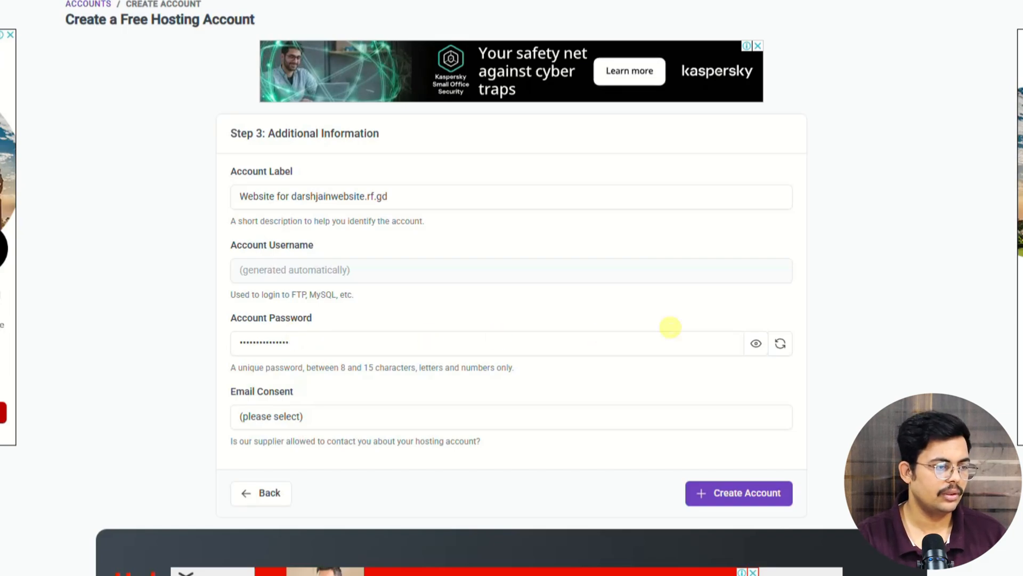
click(757, 347)
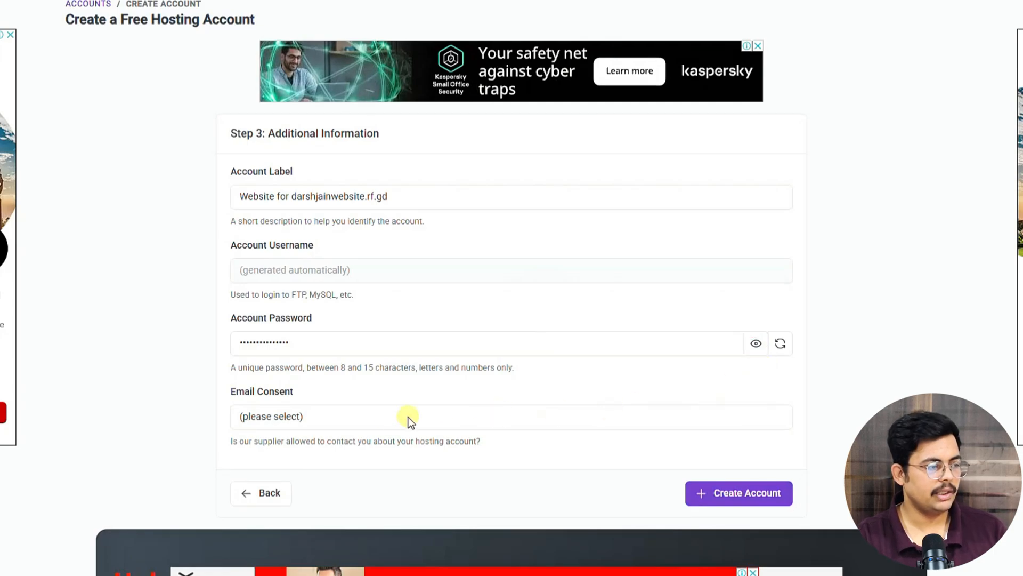
click(305, 418)
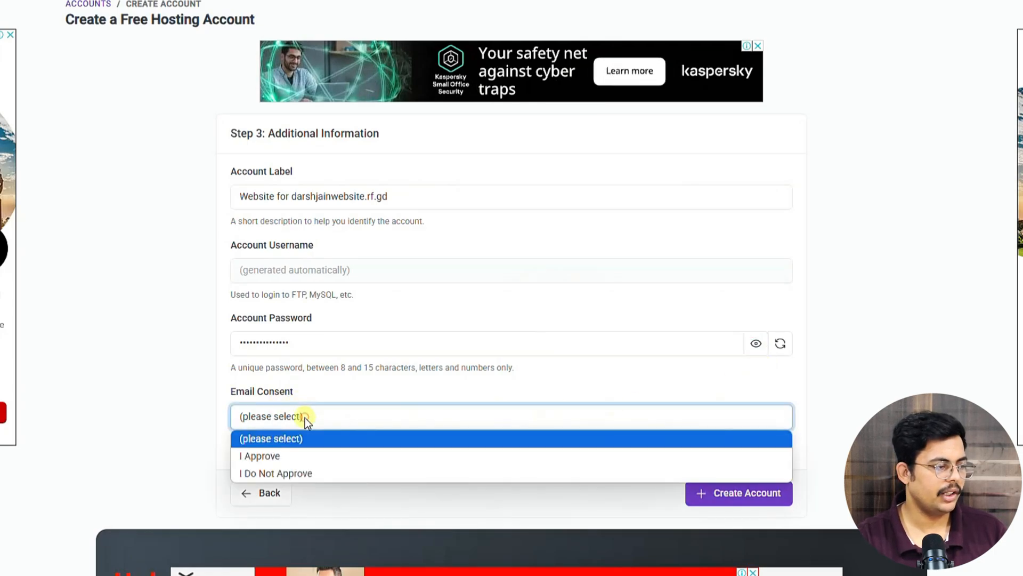
click(293, 455)
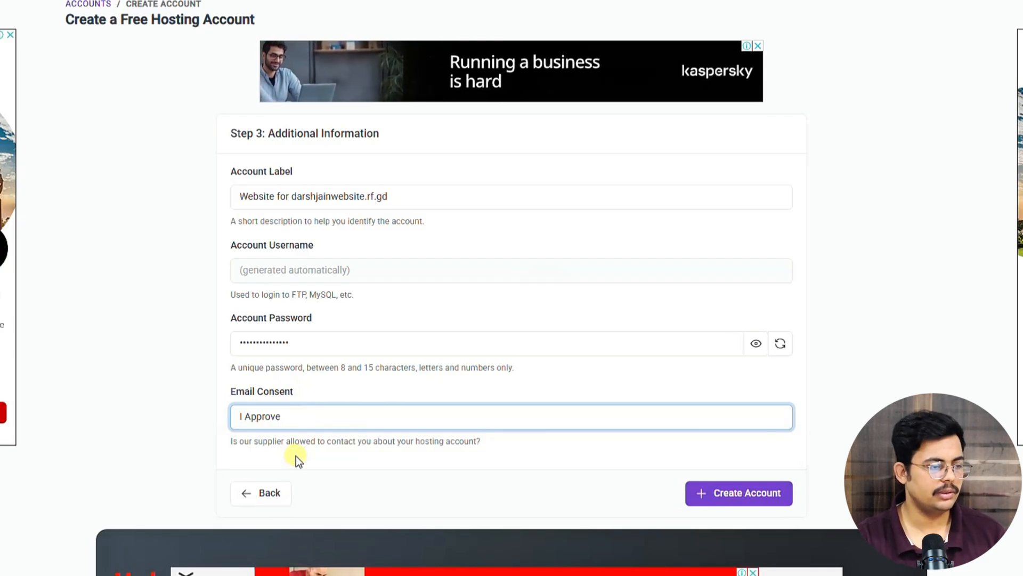
click(294, 442)
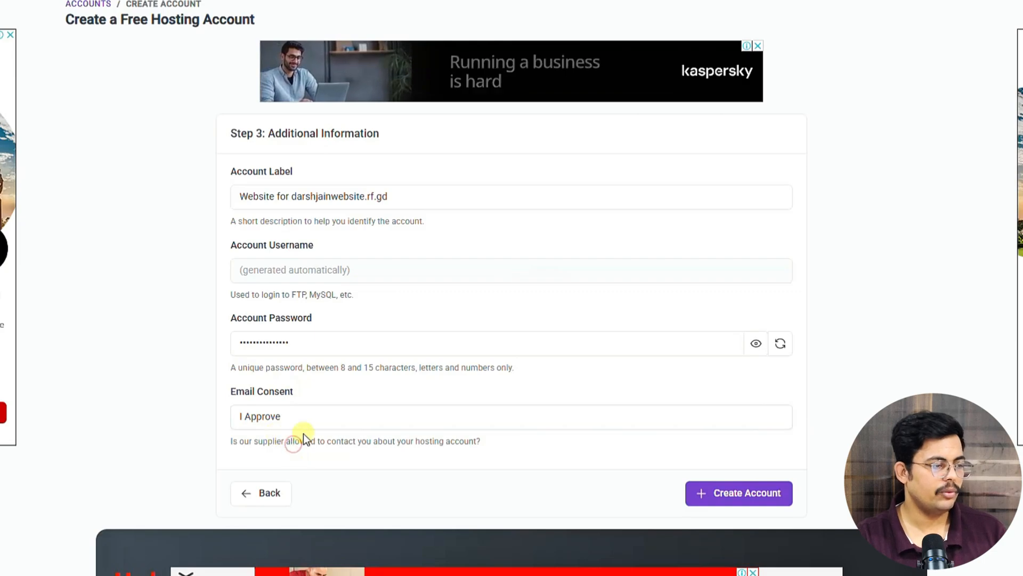
click(705, 494)
click(757, 495)
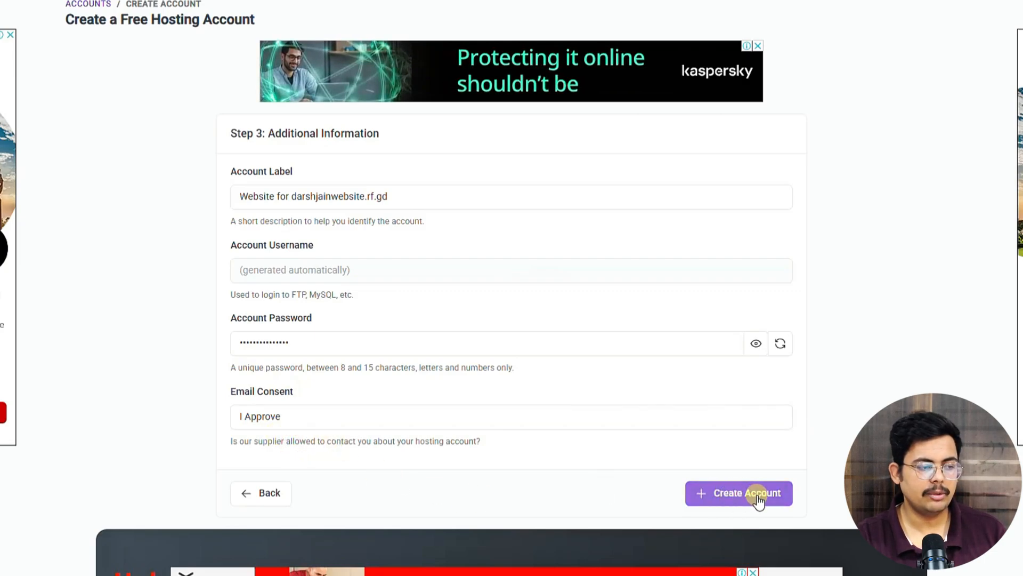
click(742, 495)
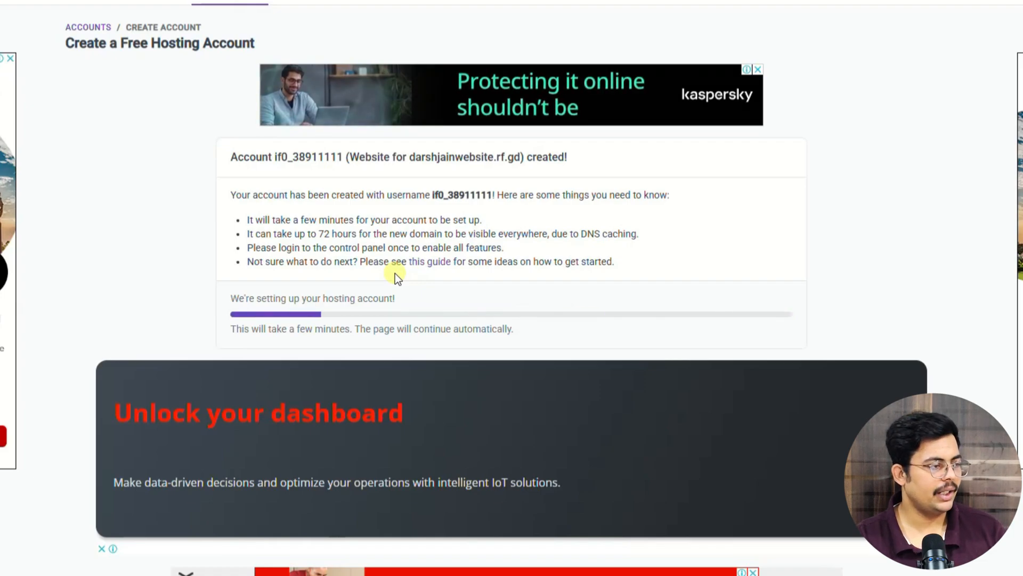
Step: Wait for account setup to finish, reading the 72-hour DNS waiting note
drag(266, 233, 351, 233)
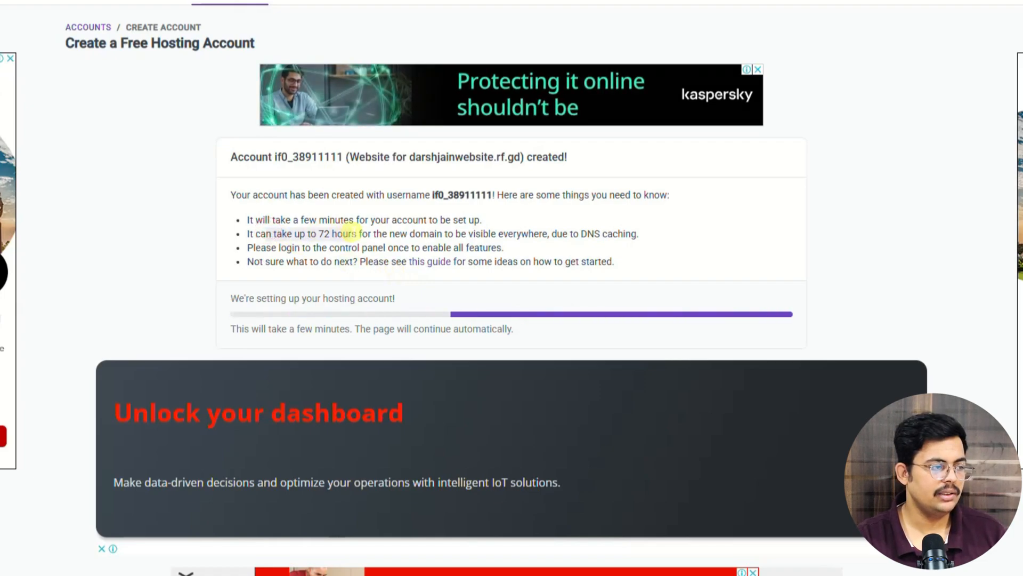
click(365, 235)
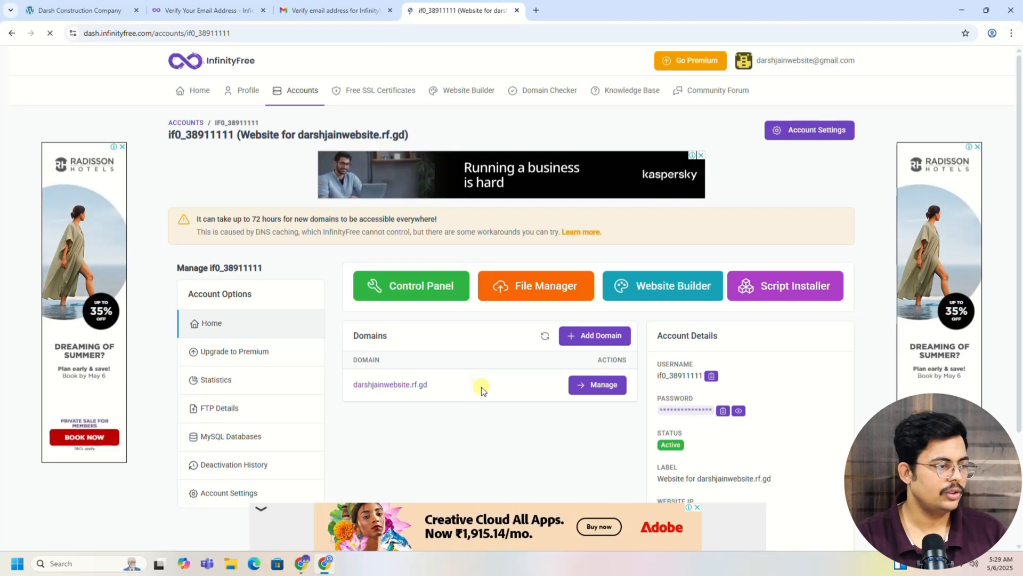
Step: Open the Control Panel, approve service emails, and launch Softaculous Apps Installer from Software
click(419, 288)
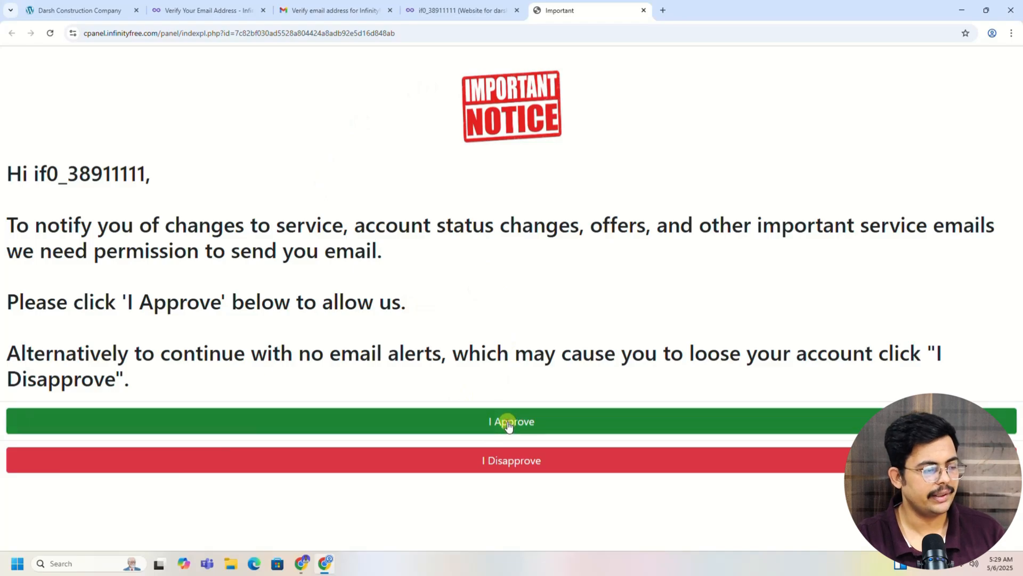
click(508, 425)
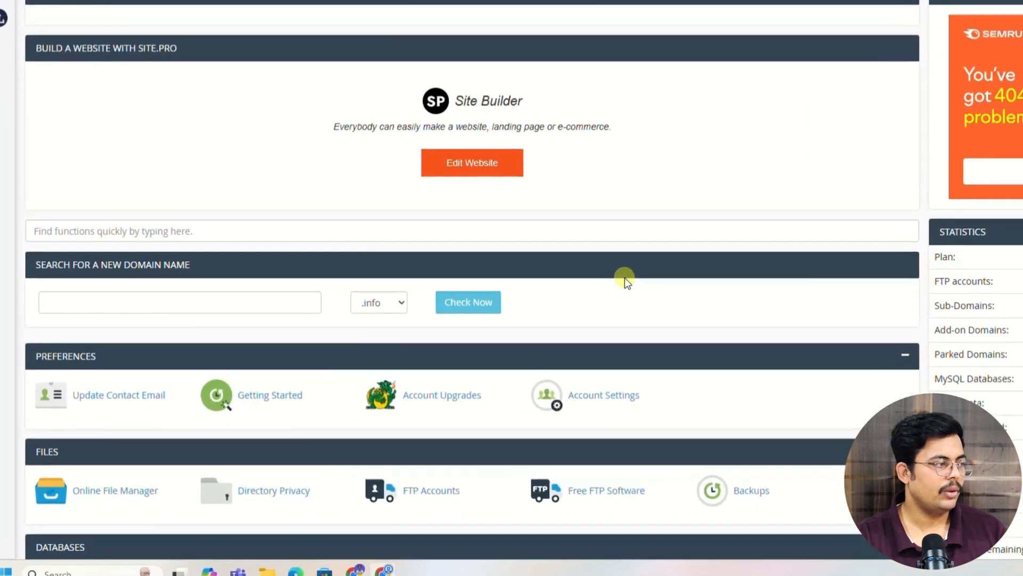
scroll(613, 275, down, 5)
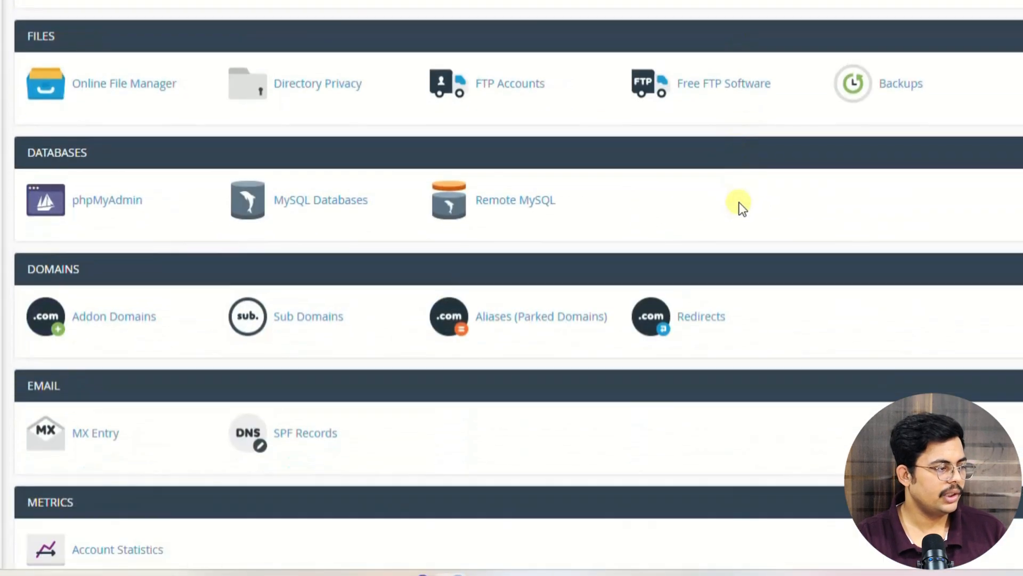
scroll(741, 203, down, 10)
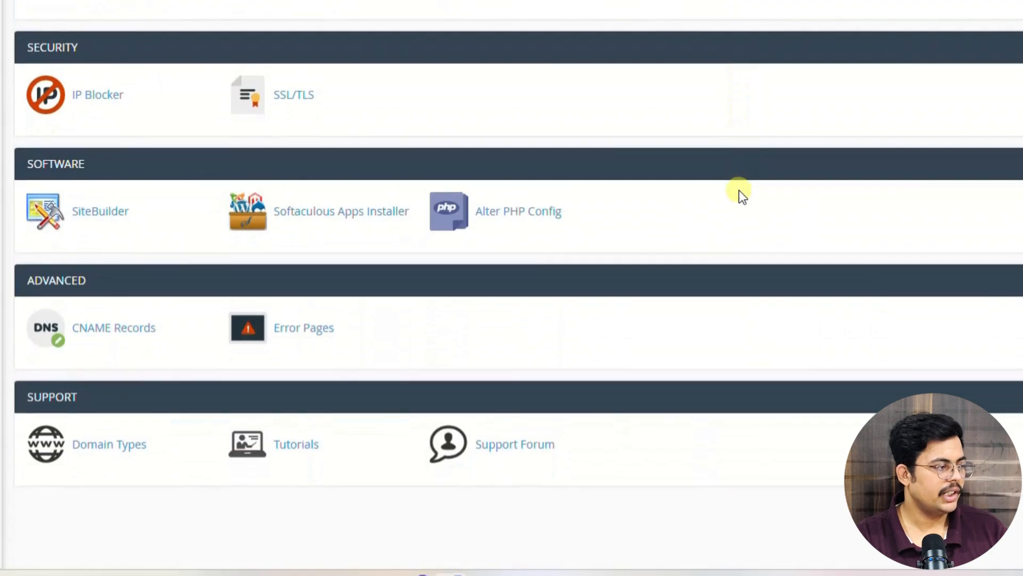
click(365, 219)
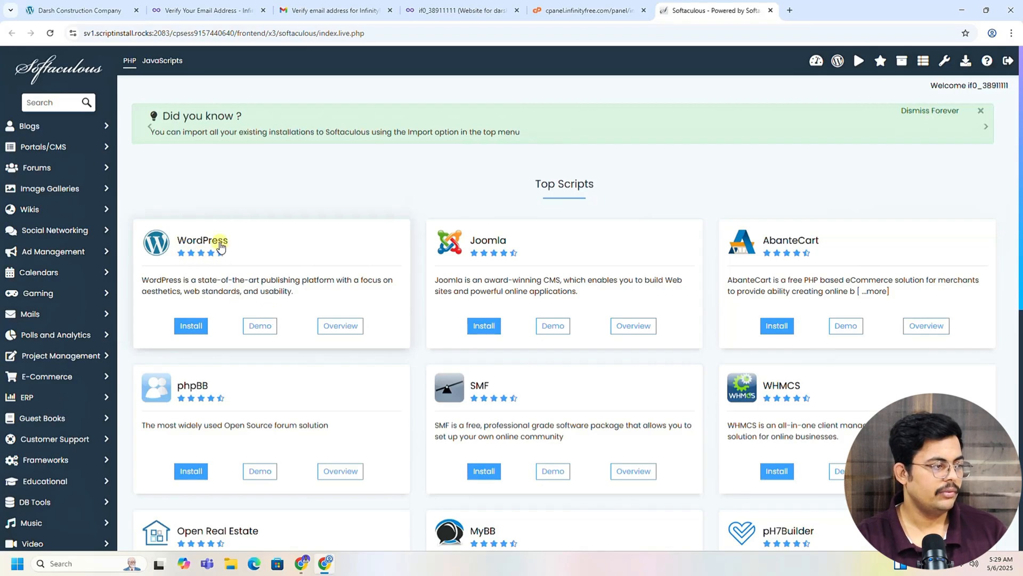
Step: Open WordPress in Softaculous and bring up its Install form for the rf.gd domain
click(221, 245)
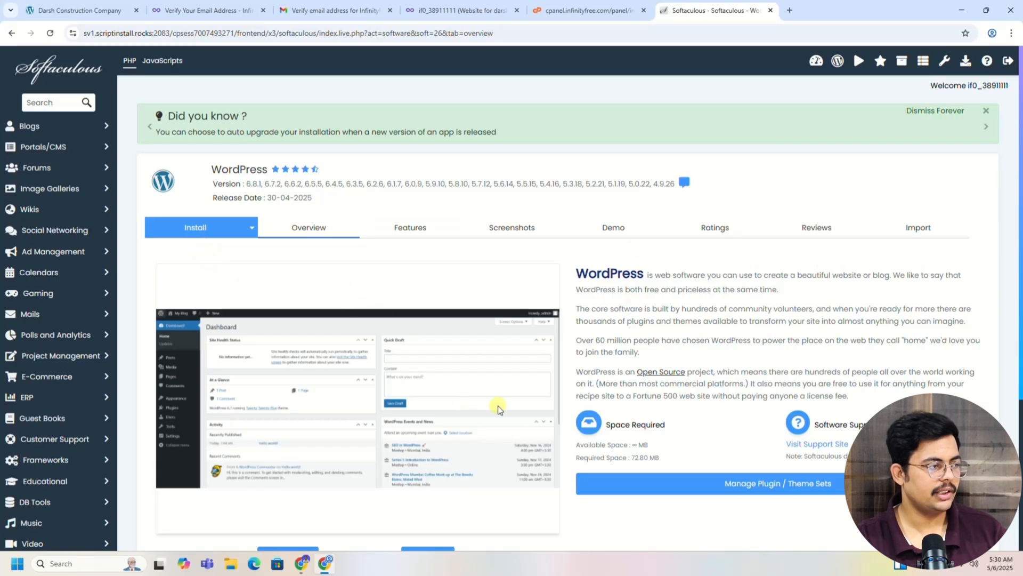
scroll(572, 316, down, 4)
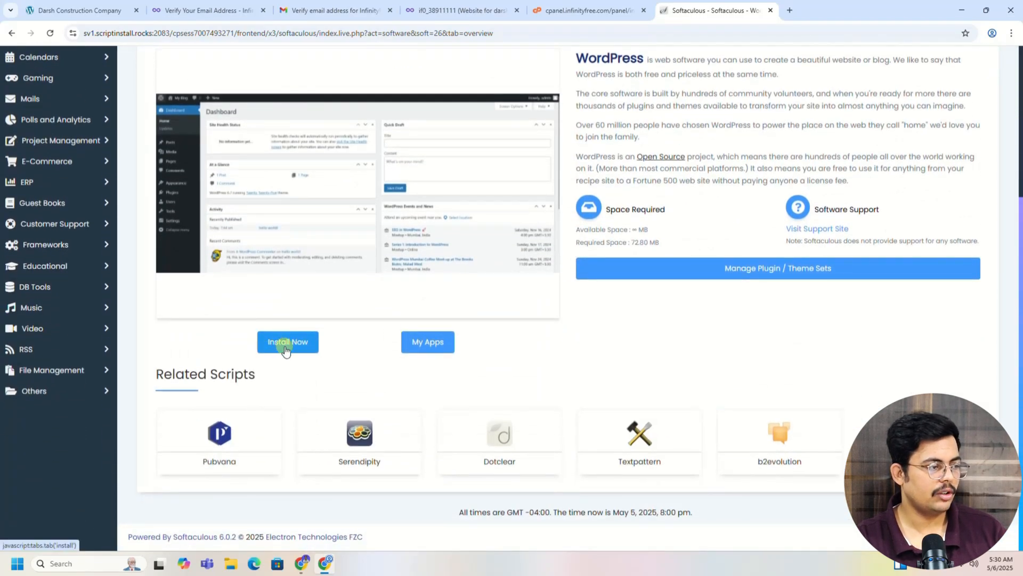
click(286, 350)
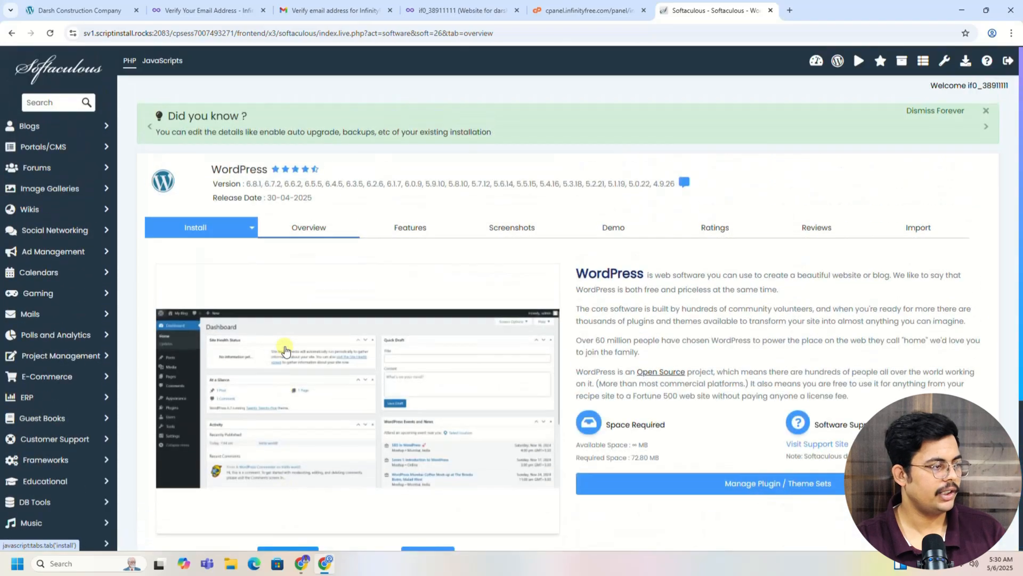
click(210, 234)
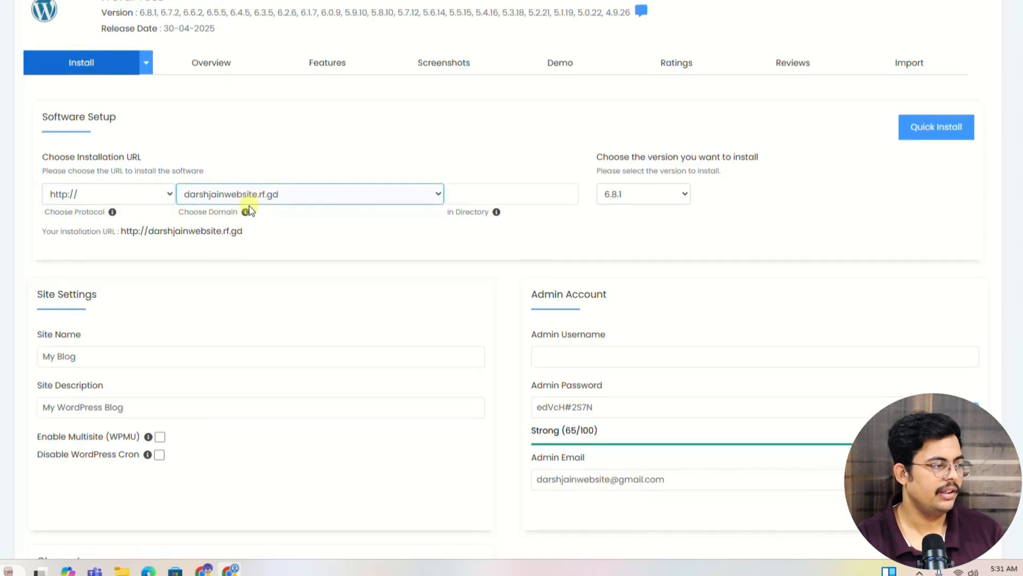
Step: Enter an admin username and replace the suggested admin password with a 100/100 strong one
scroll(250, 213, down, 3)
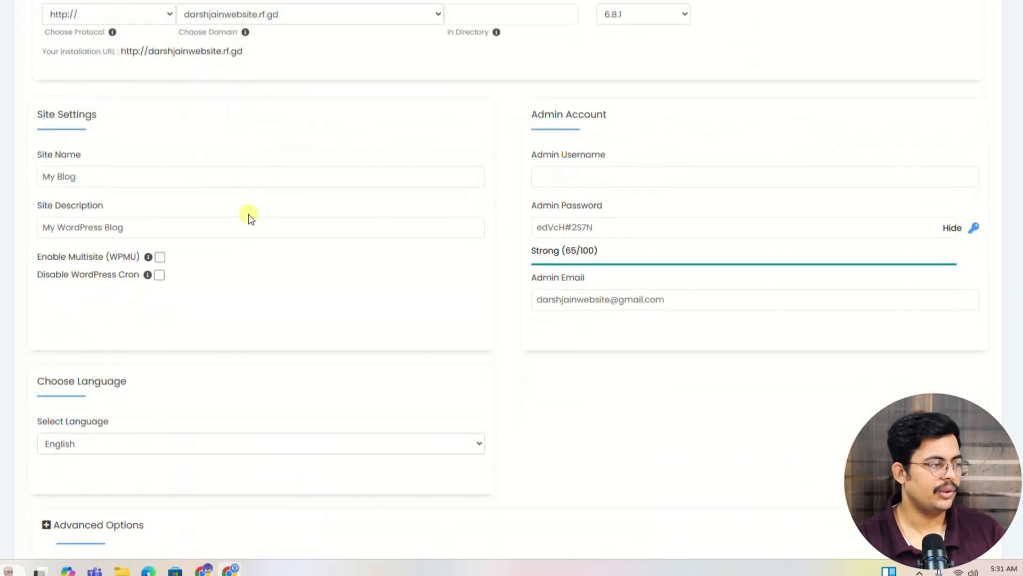
click(584, 178)
click(583, 227)
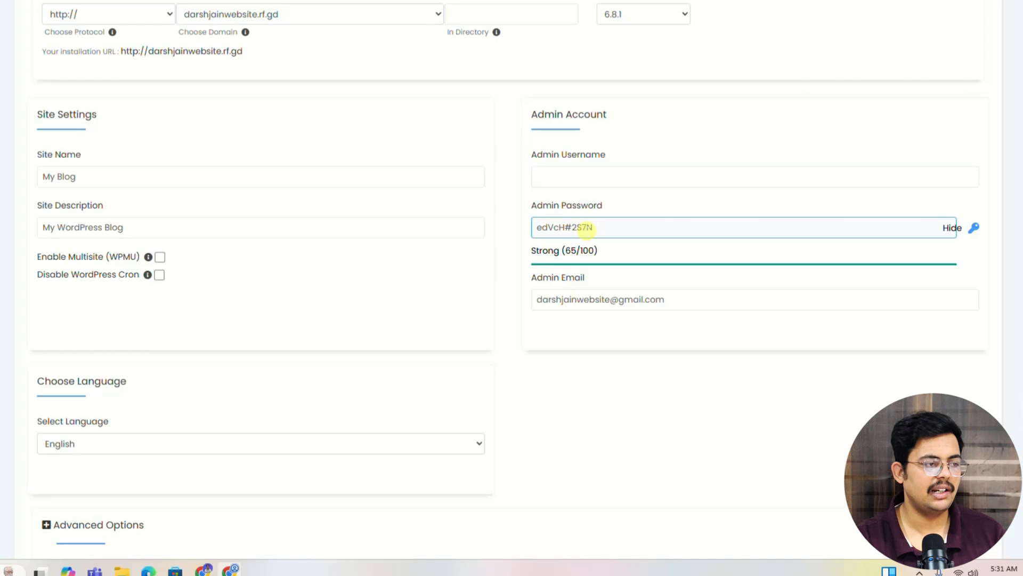
click(599, 174)
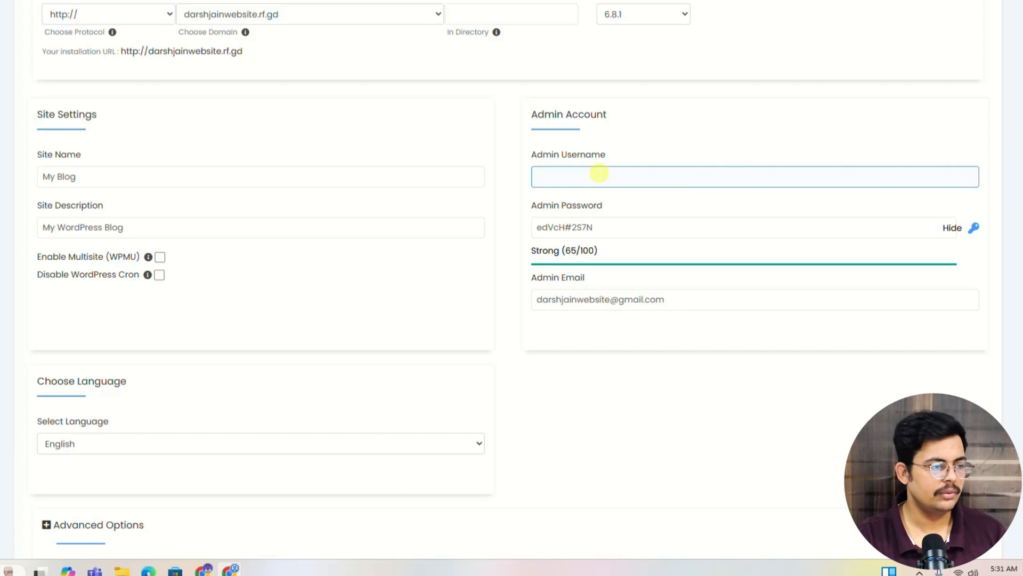
text(darshjainwebsite)
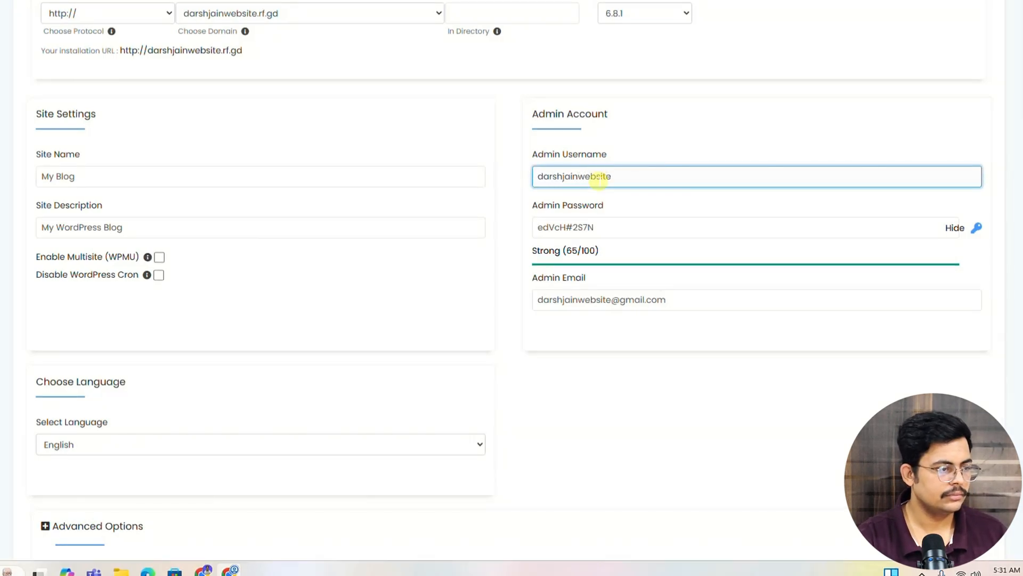
triple_click(582, 230)
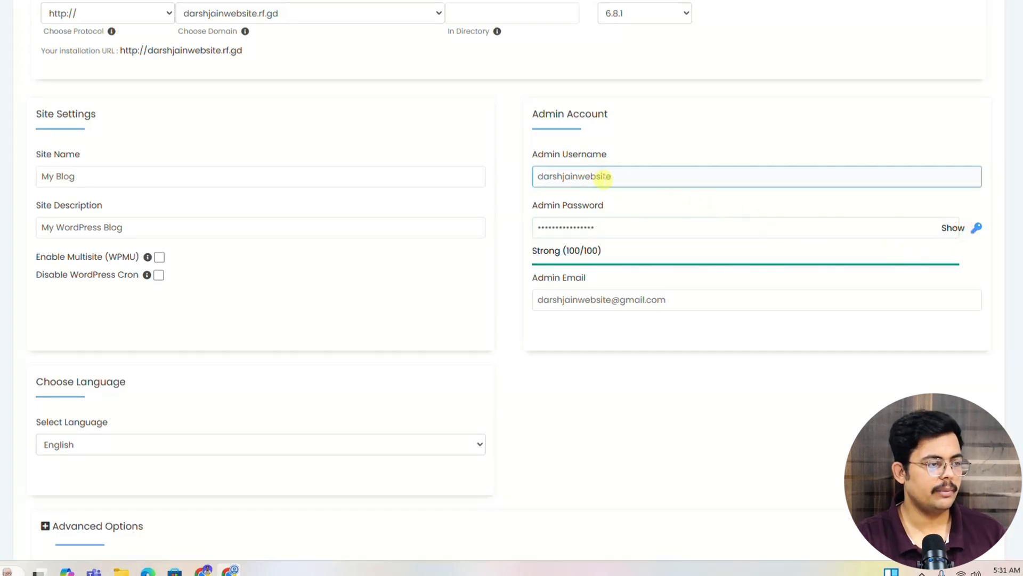
click(612, 226)
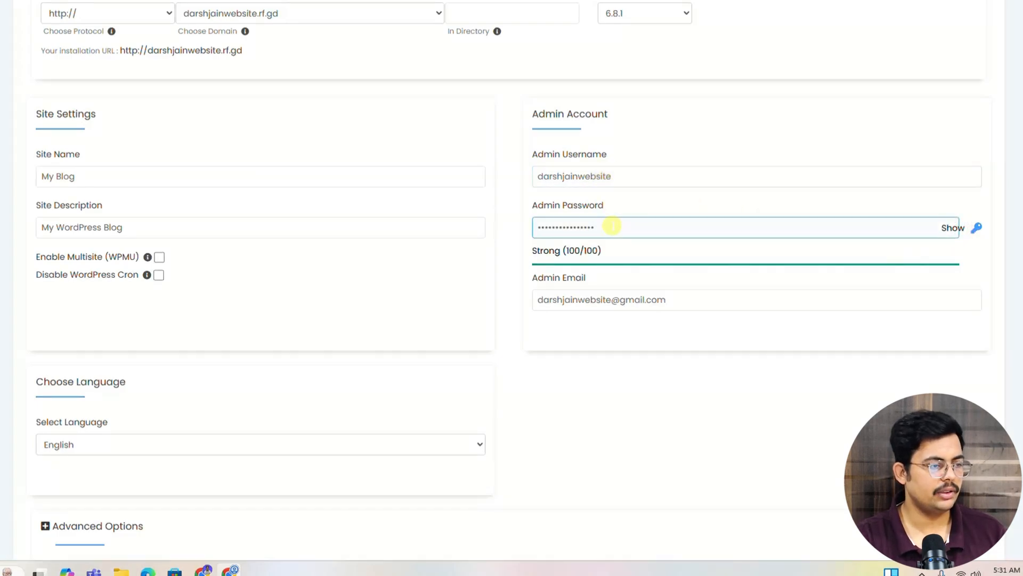
scroll(612, 226, down, 5)
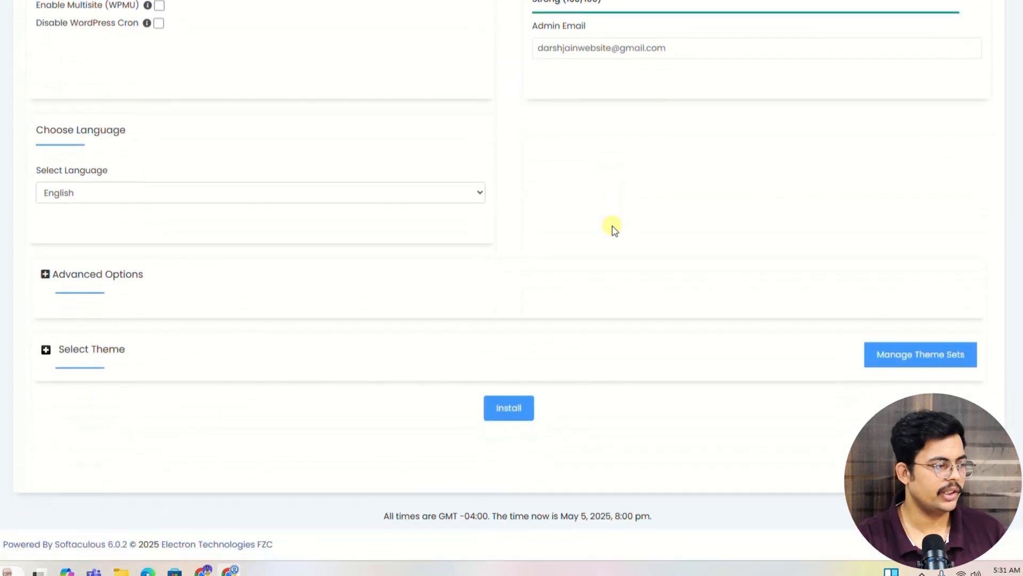
Step: Run the WordPress install to 100%, declining Chrome's offer to save the password
click(520, 418)
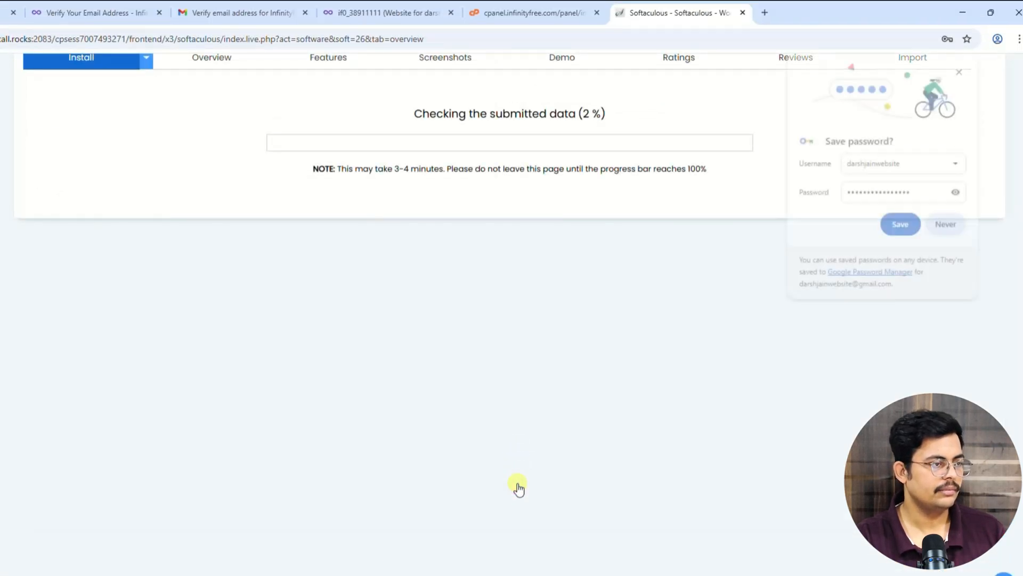
click(944, 226)
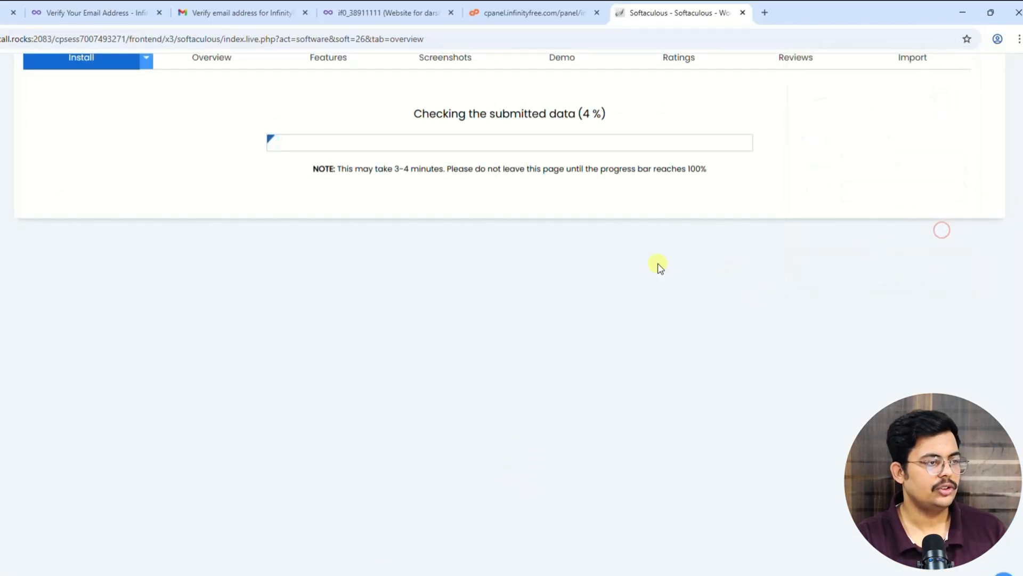
scroll(484, 261, up, 2)
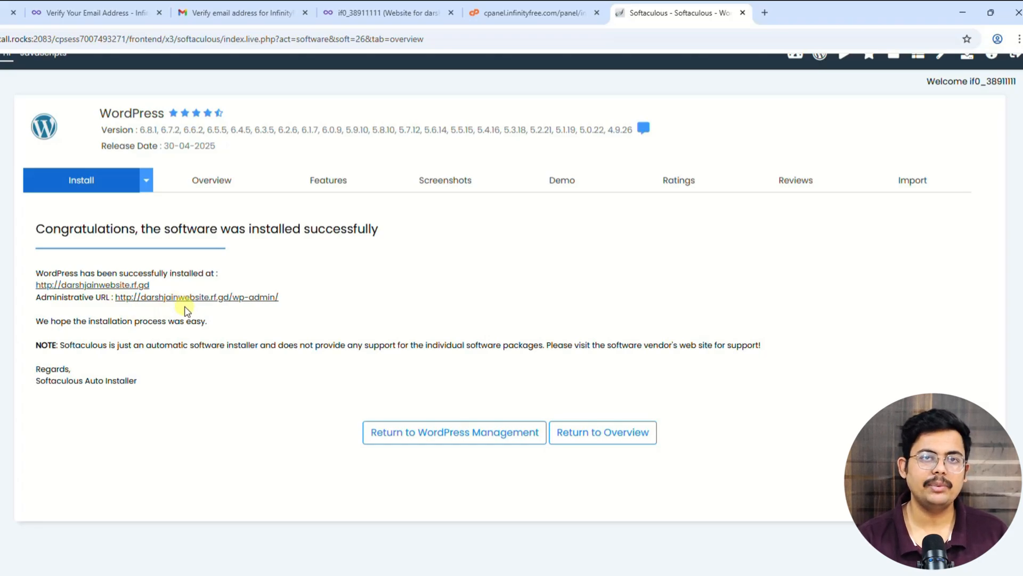
Step: Open the new site's front page in a new tab, view it, then return to Softaculous
right_click(115, 290)
click(140, 299)
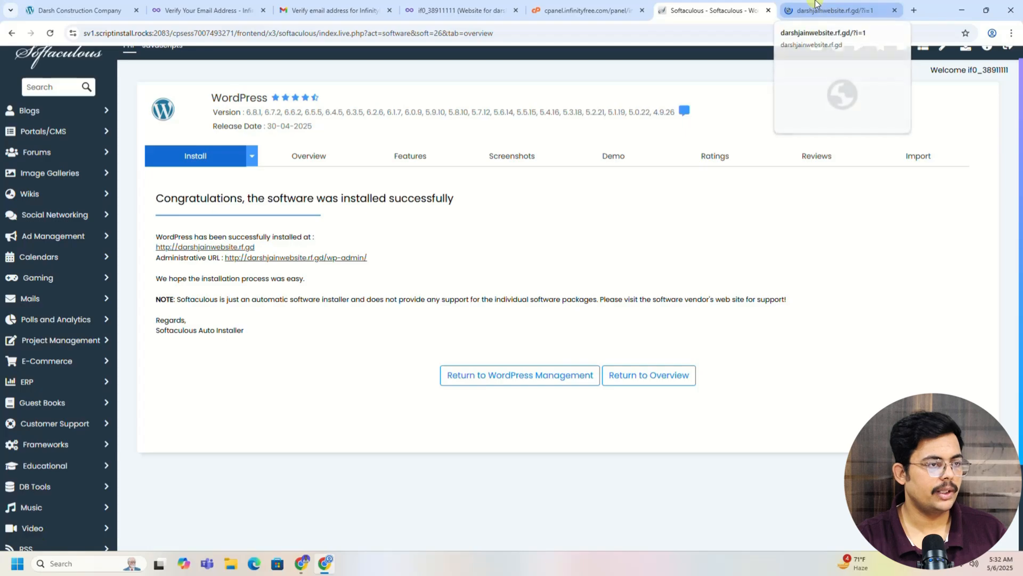
click(815, 7)
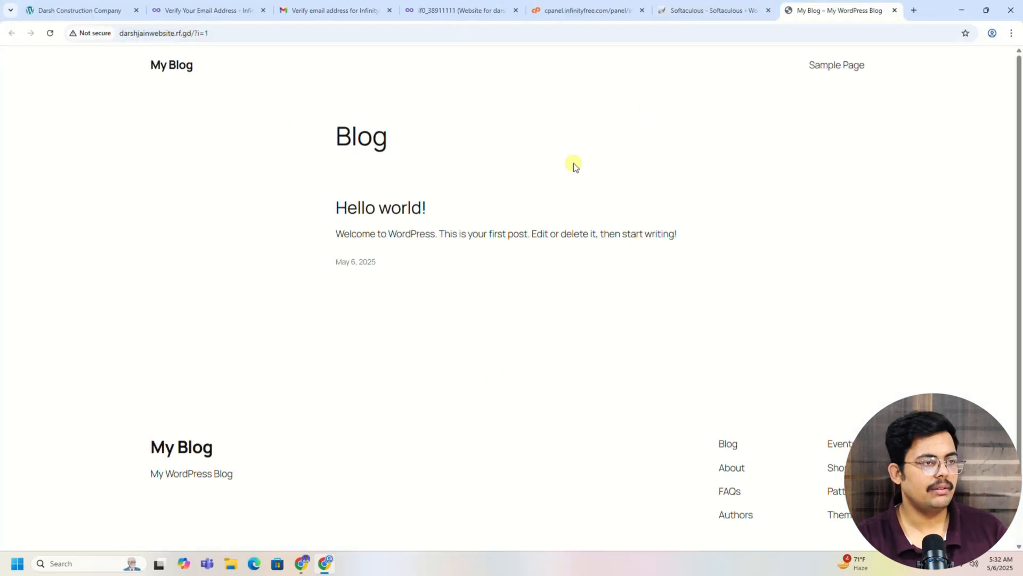
click(722, 11)
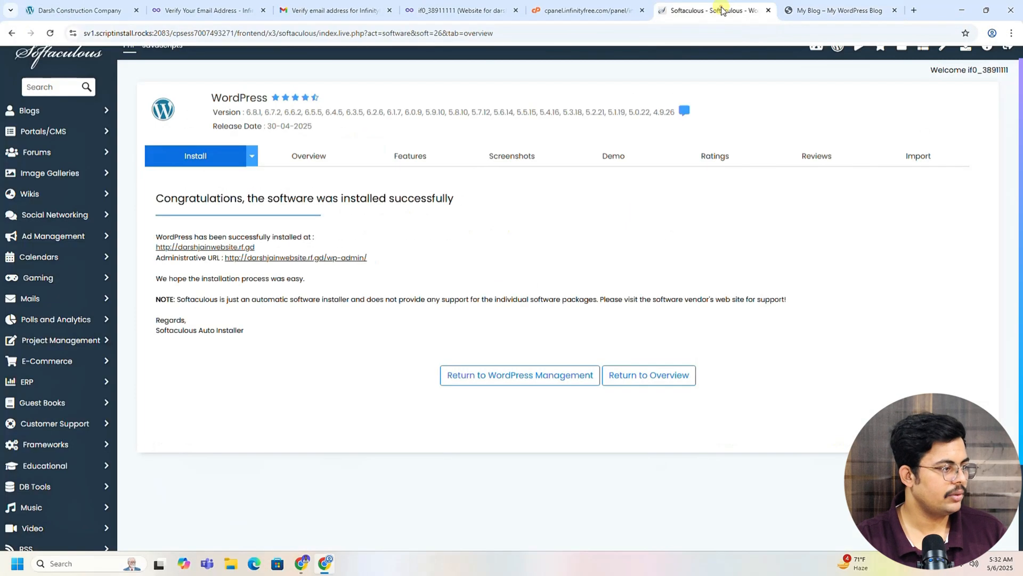
Step: Open the wp-admin URL in a new tab, view the admin page, then return to Softaculous
right_click(271, 262)
click(299, 272)
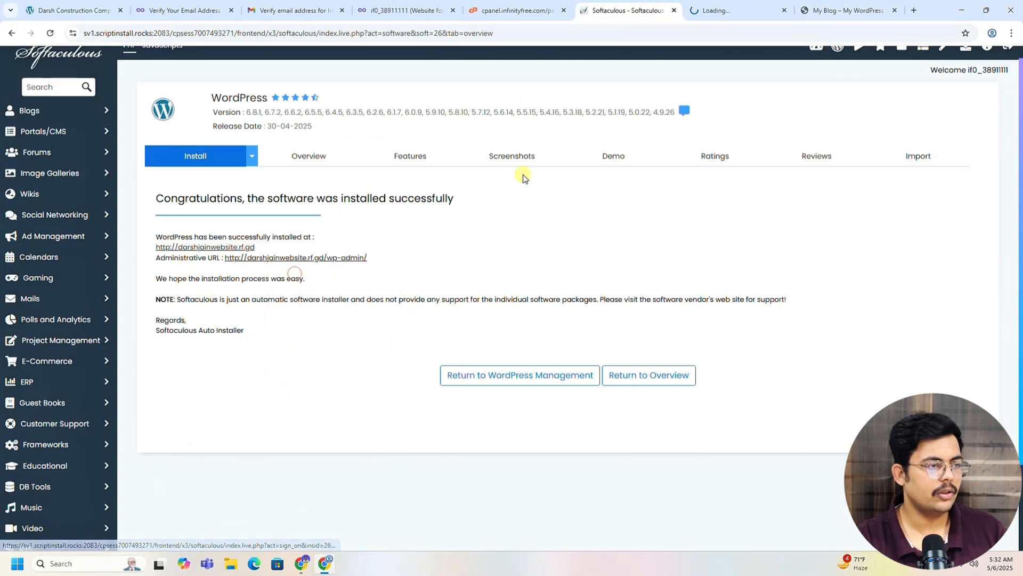
click(732, 6)
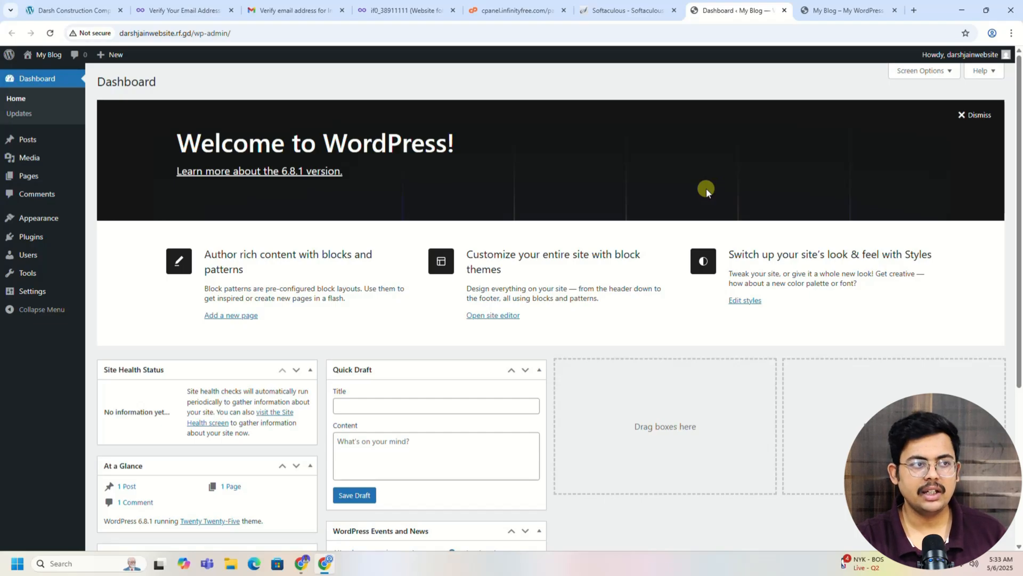
click(618, 12)
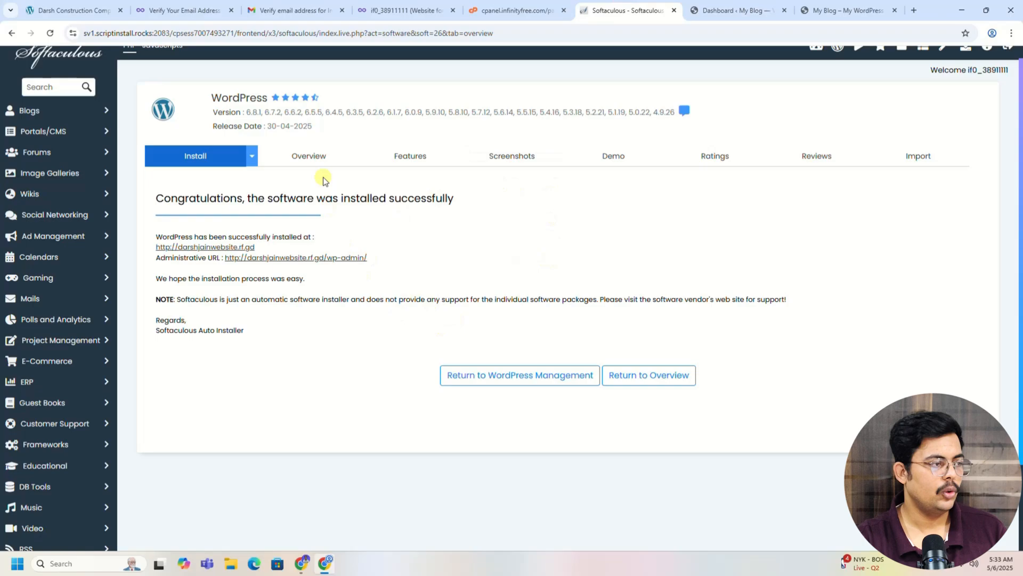
Step: From Overview's Current Installations, open the WordPress Management page for the rf.gd site
click(309, 156)
scroll(434, 221, down, 3)
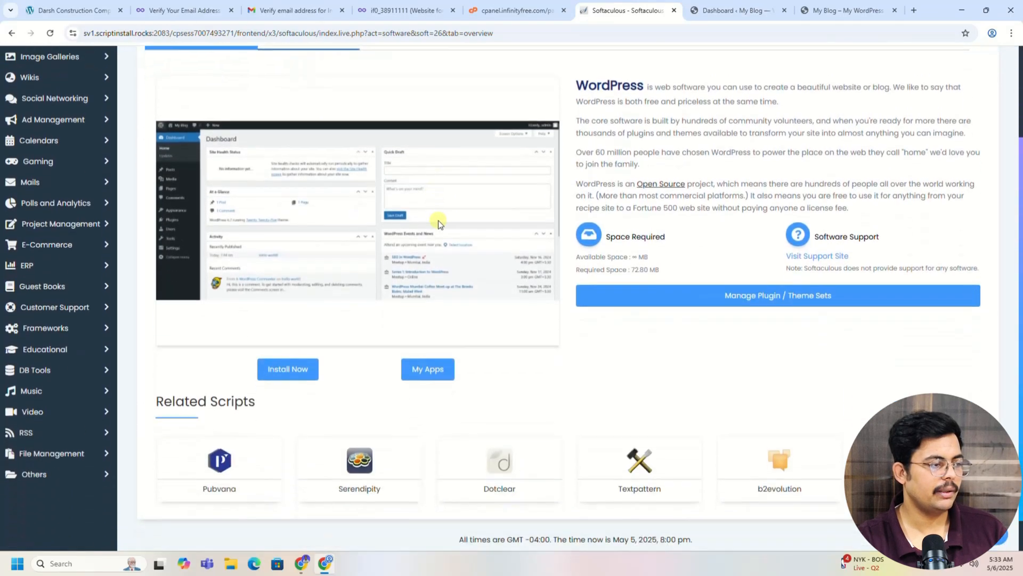
scroll(427, 230, up, 3)
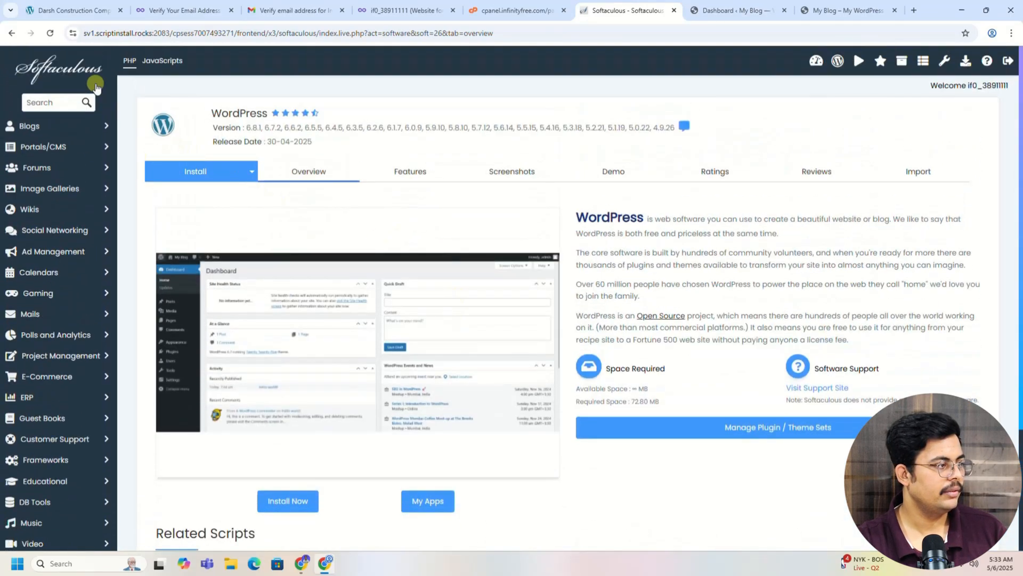
click(51, 32)
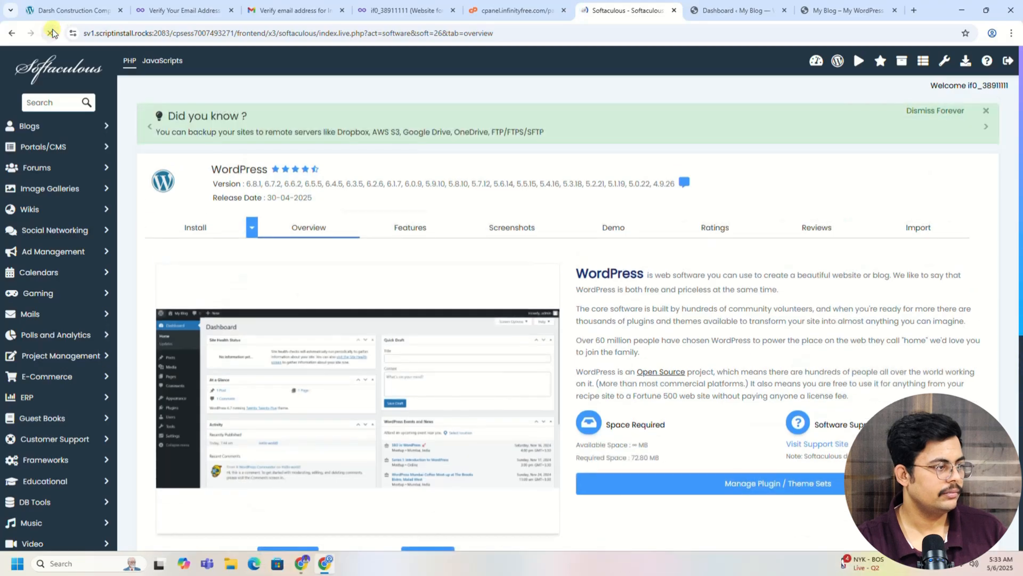
scroll(527, 217, down, 5)
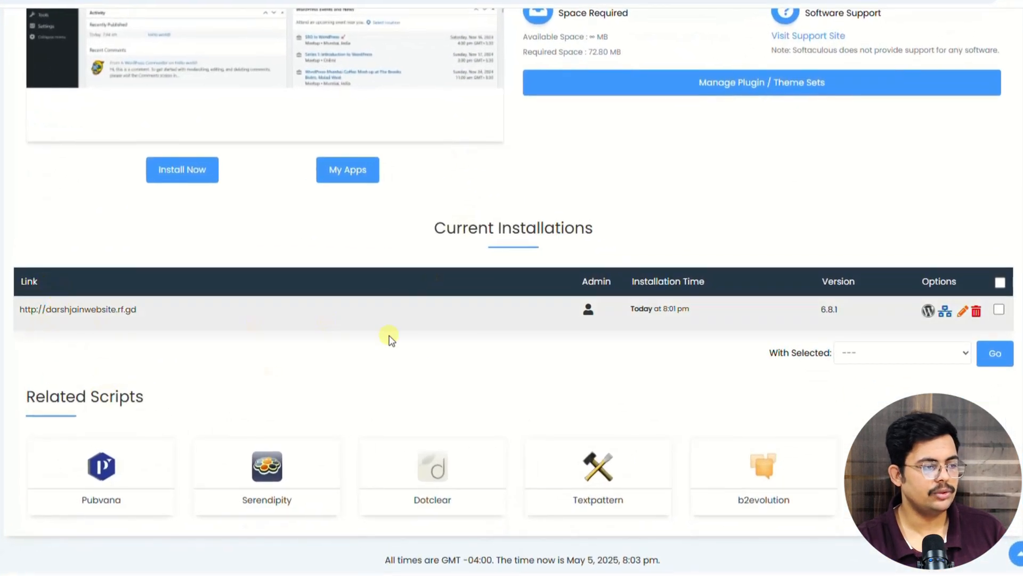
click(928, 311)
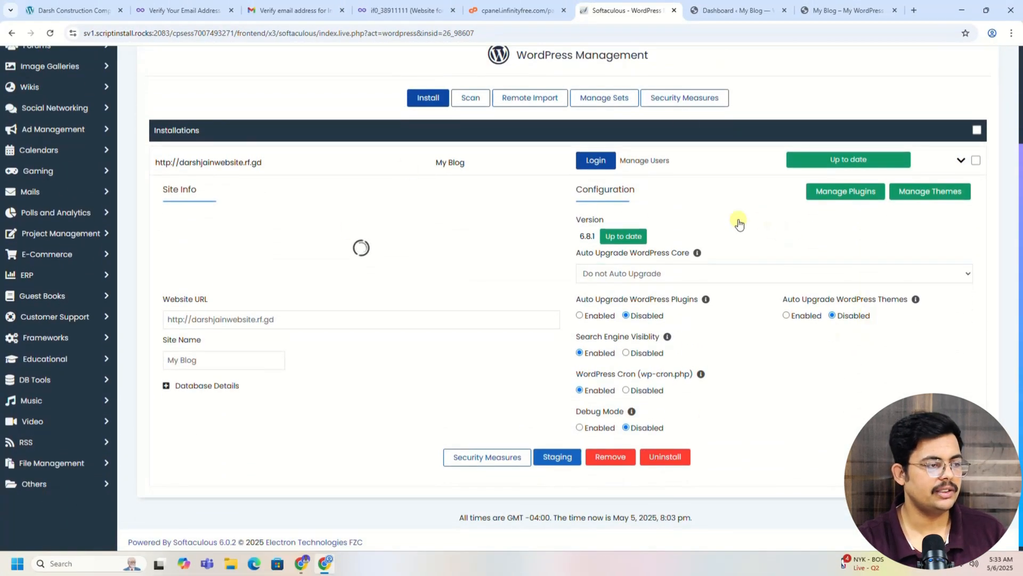
scroll(687, 265, up, 3)
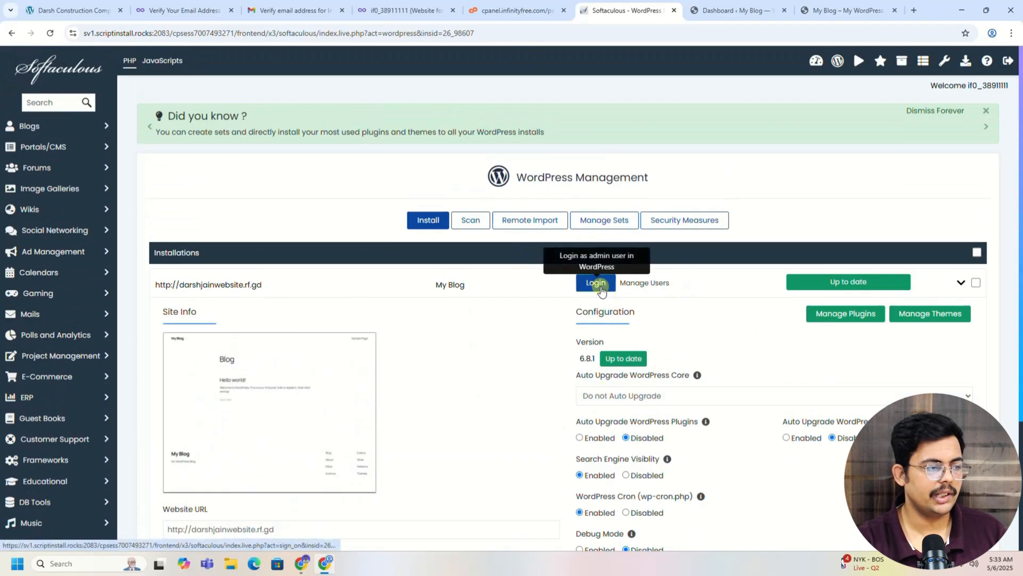
Step: Log in to the WordPress admin and close the duplicate dashboard tab
click(599, 284)
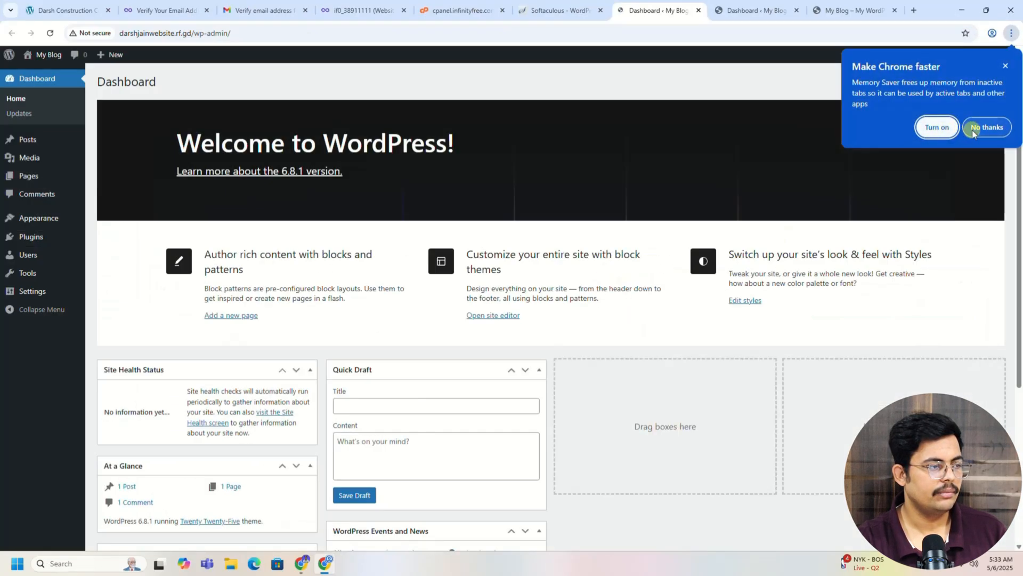
click(987, 128)
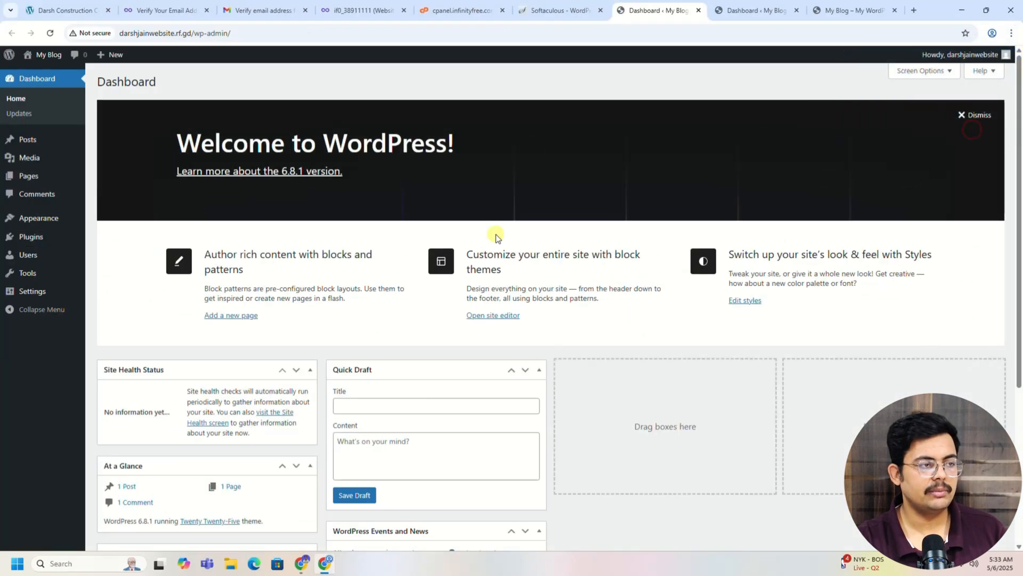
click(796, 11)
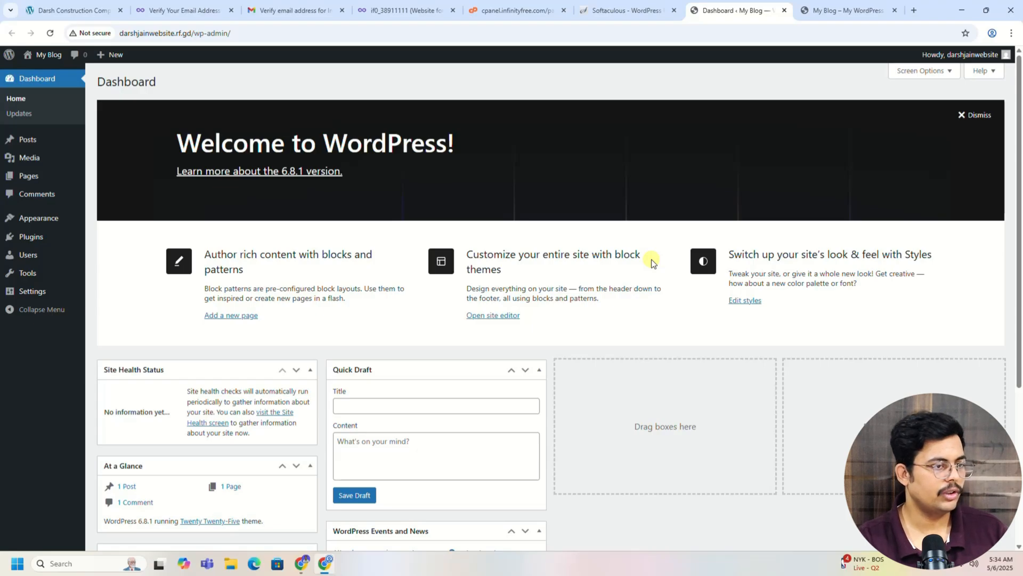
Step: In Screen Options, uncheck Site Health Status, At a Glance, Activity, Quick Draft, Events and News, and Welcome
click(918, 70)
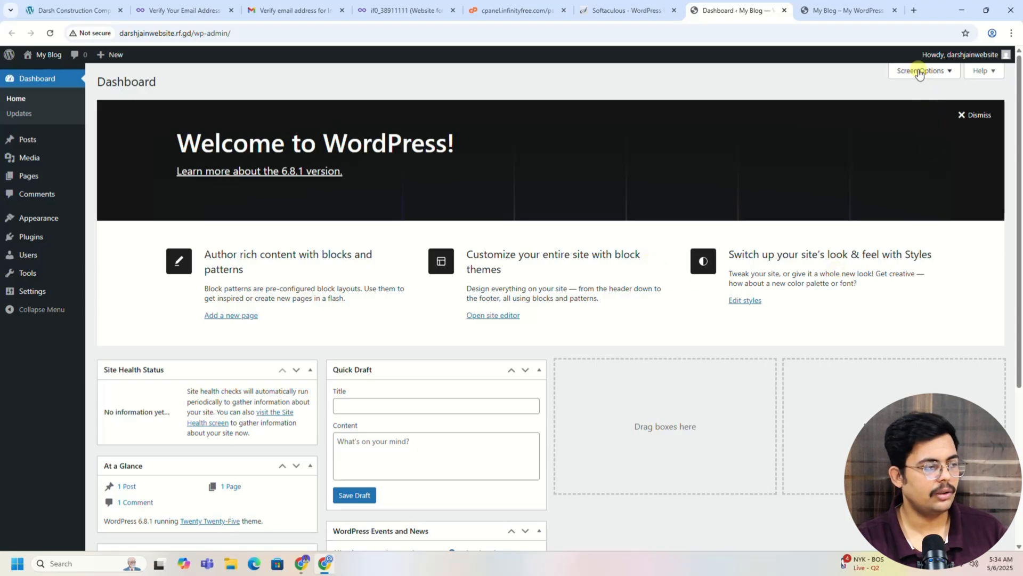
click(140, 118)
click(188, 116)
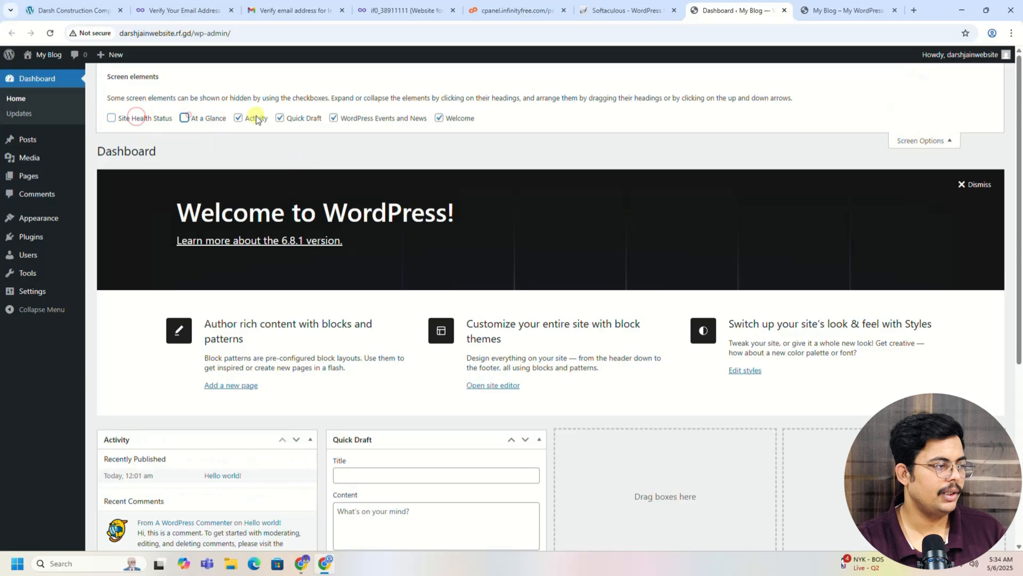
click(256, 117)
click(292, 121)
click(333, 117)
click(438, 117)
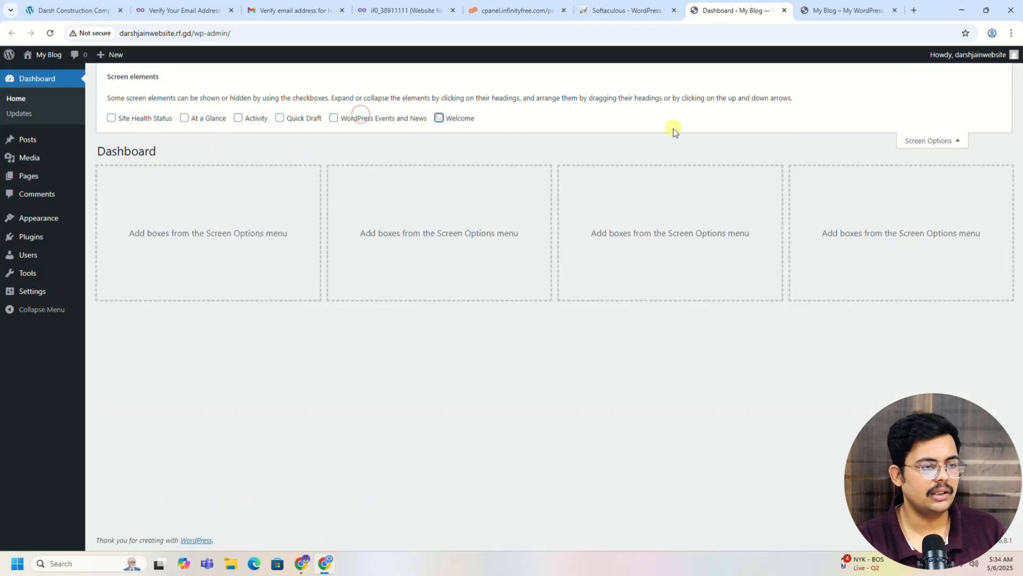
click(942, 144)
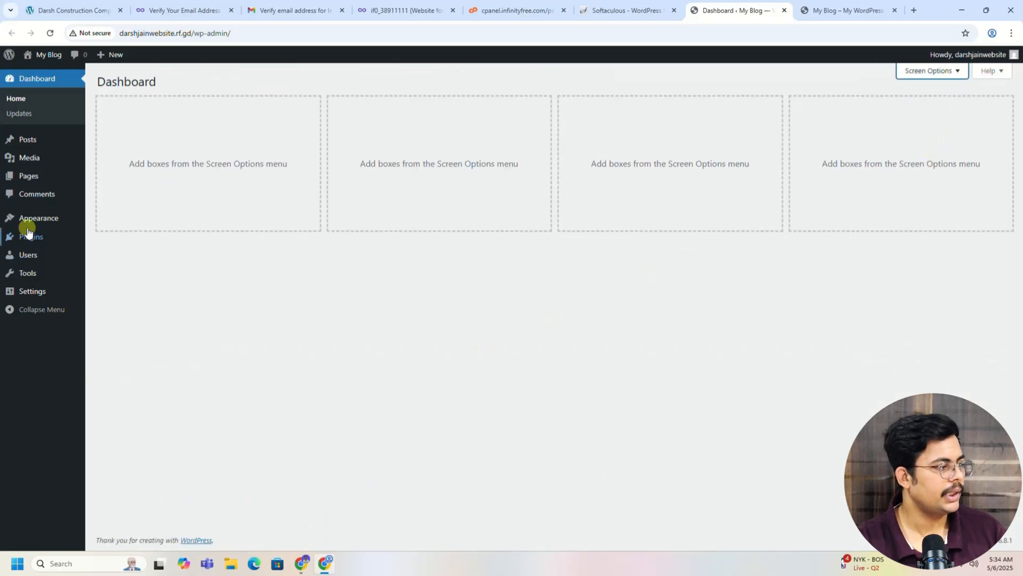
Step: Install the Astra theme from Appearance > Themes > Add Theme and activate it
click(37, 225)
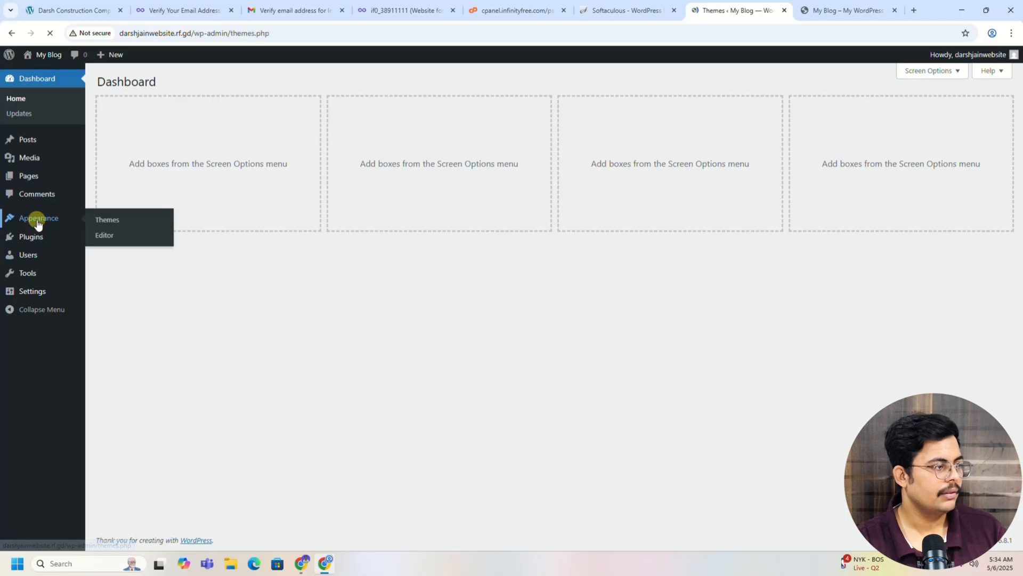
click(204, 84)
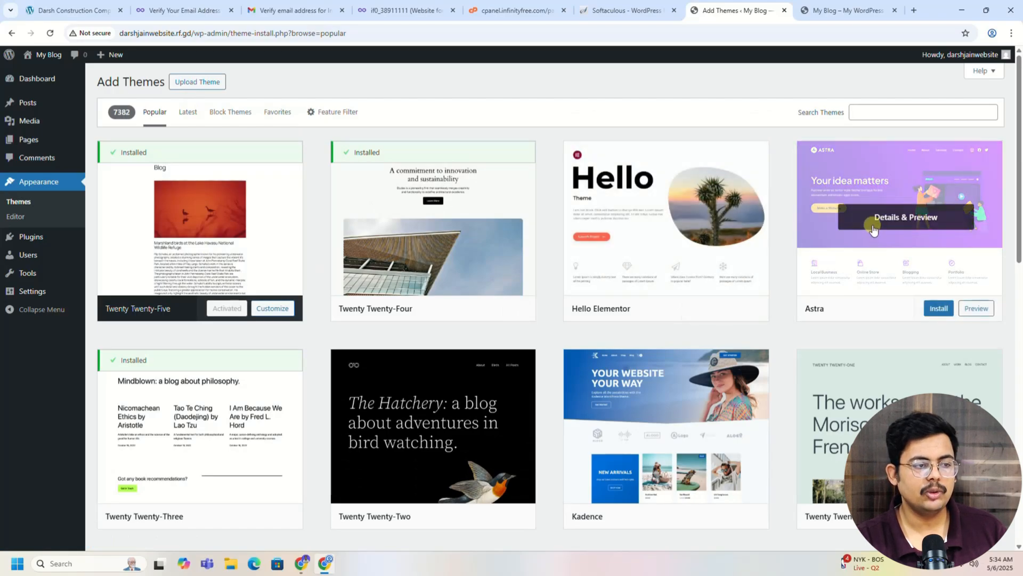
click(936, 309)
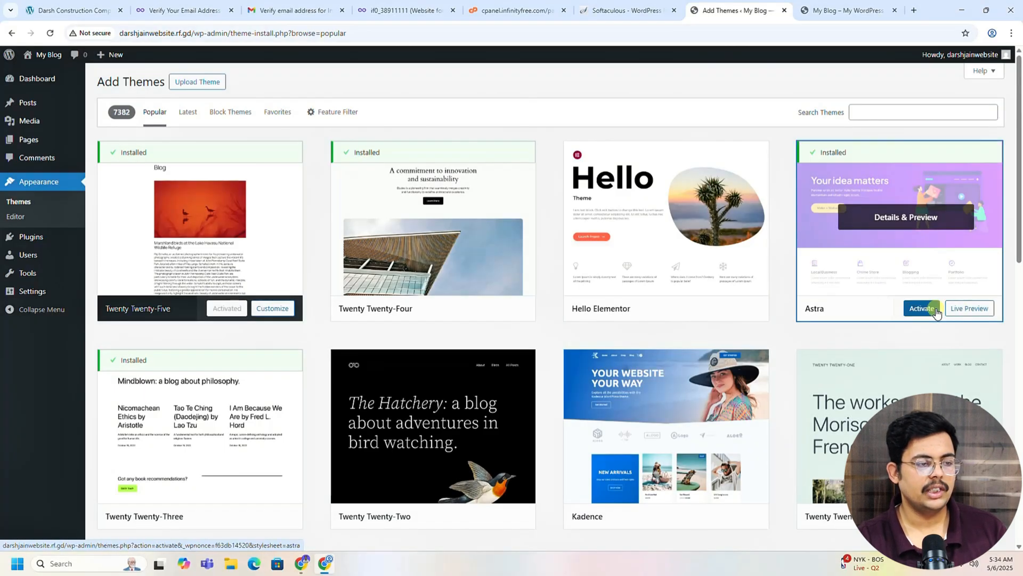
click(928, 312)
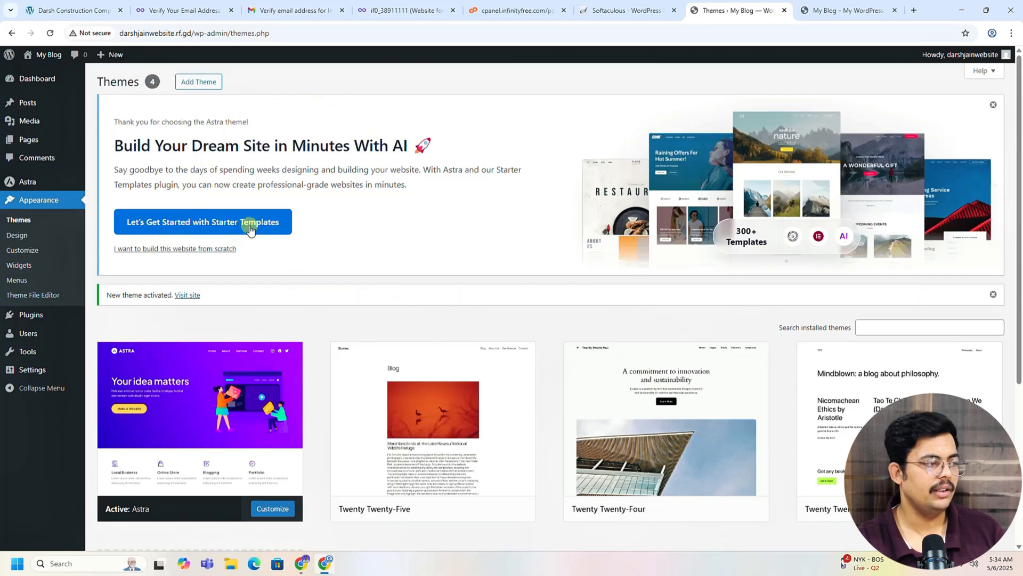
Step: Launch Starter Templates, choose Build with Templates, and pick Elementor as the page builder
click(203, 231)
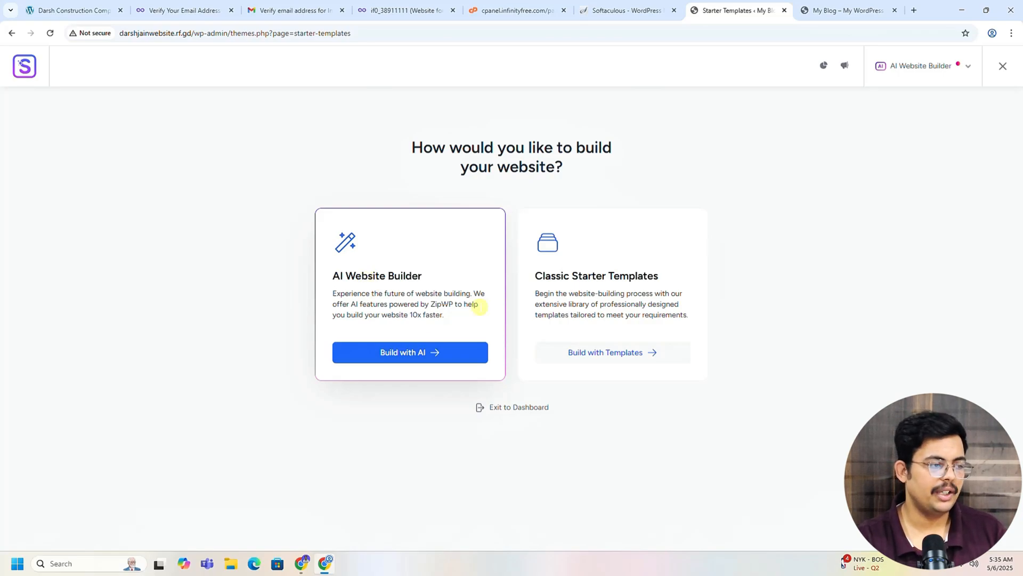
click(623, 354)
click(565, 283)
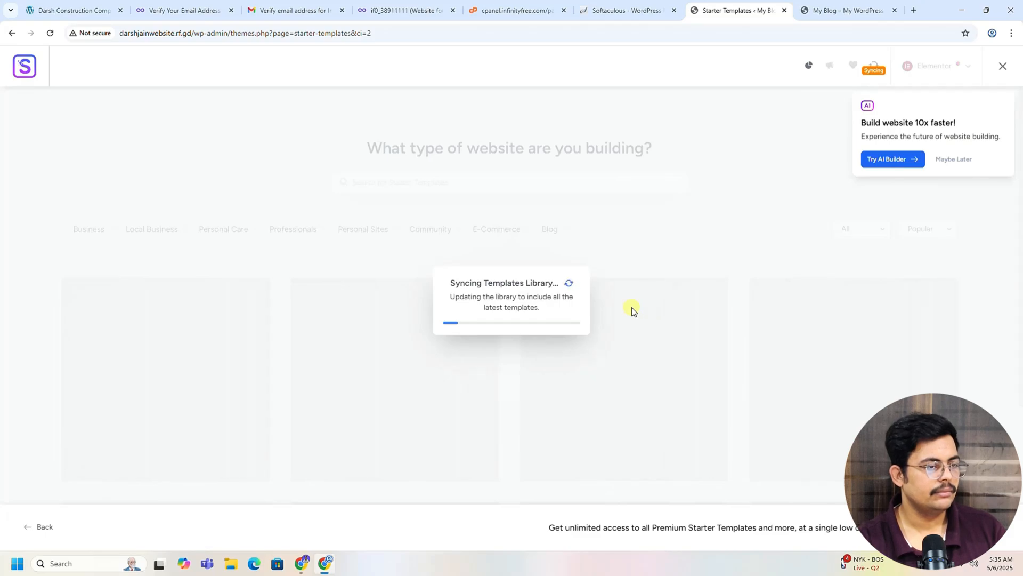
click(956, 160)
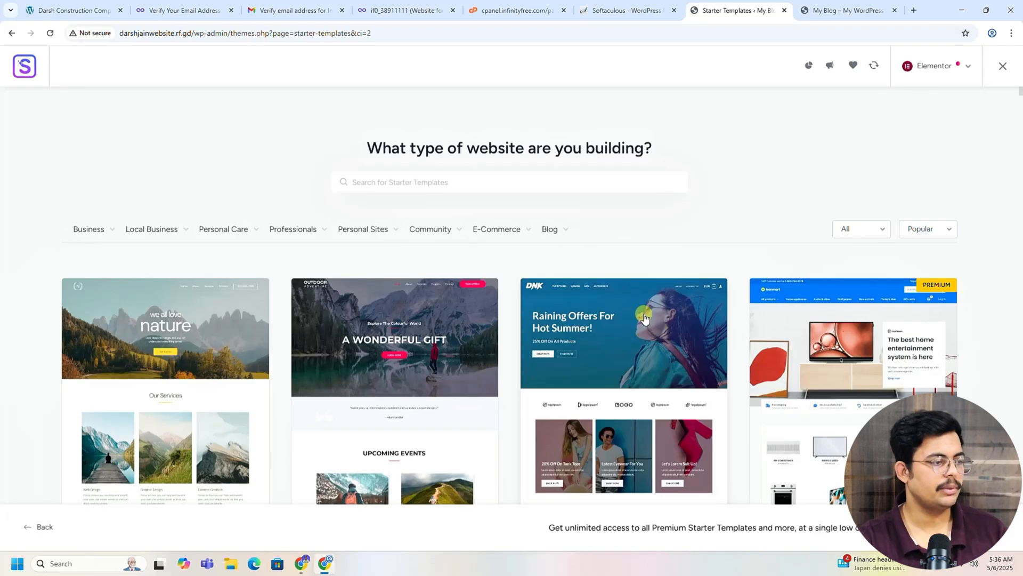
scroll(645, 318, down, 2)
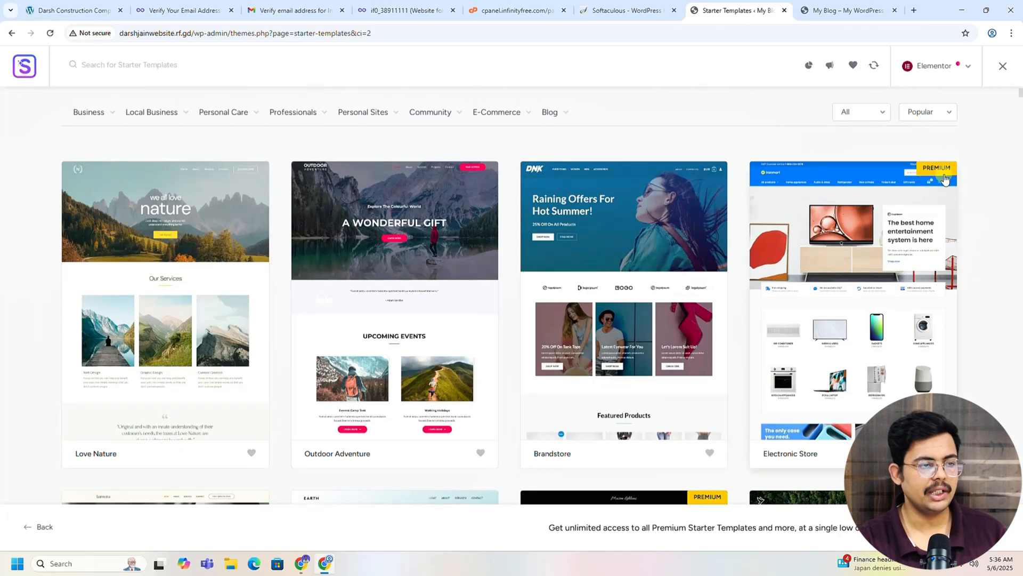
scroll(853, 224, down, 4)
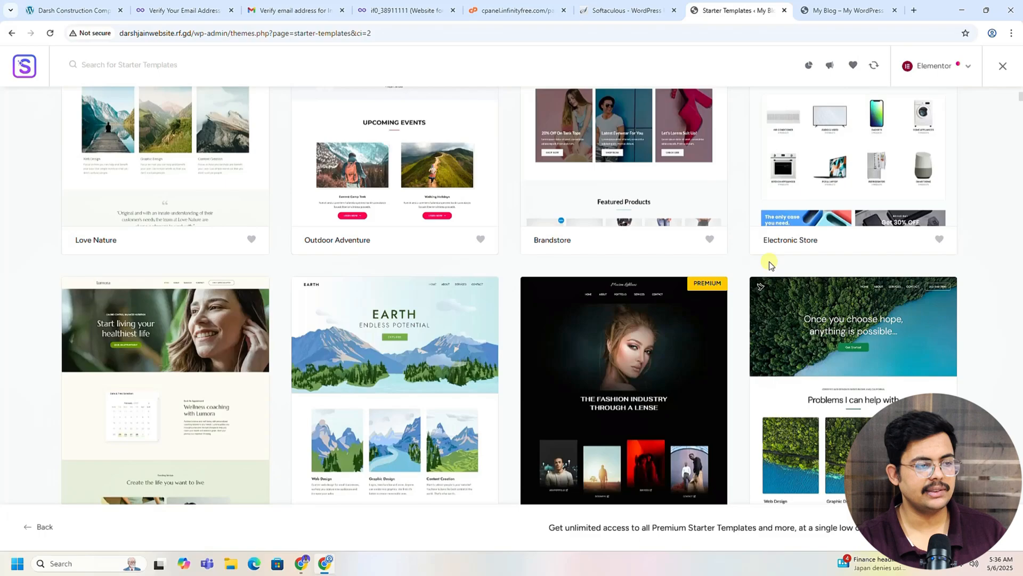
scroll(769, 265, down, 3)
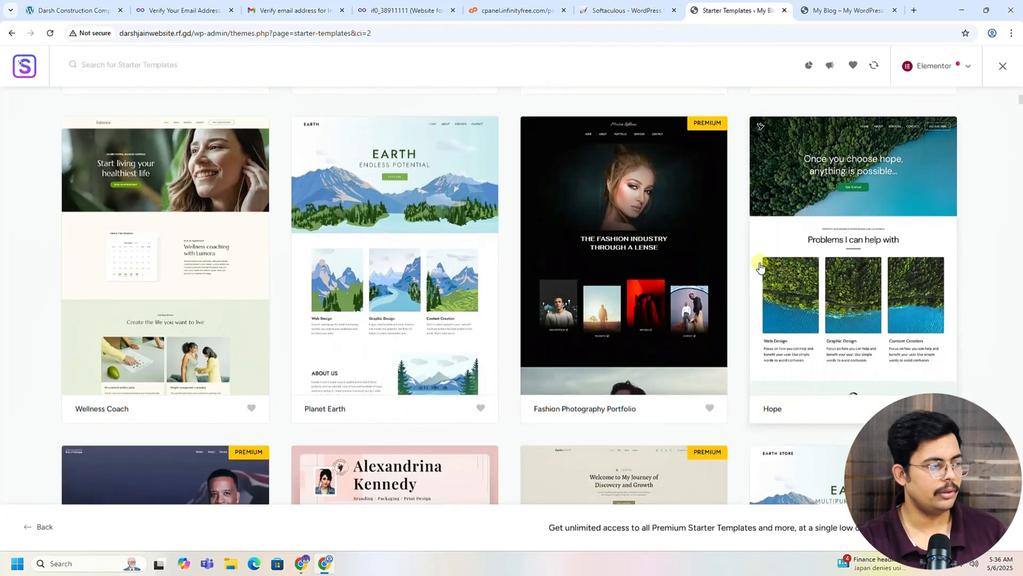
scroll(756, 265, down, 7)
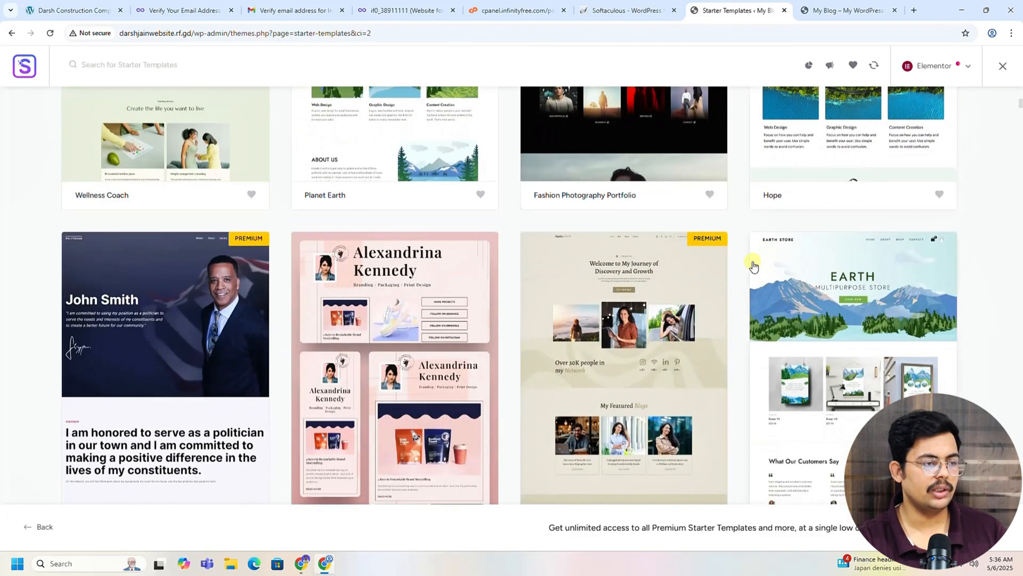
scroll(753, 271, down, 5)
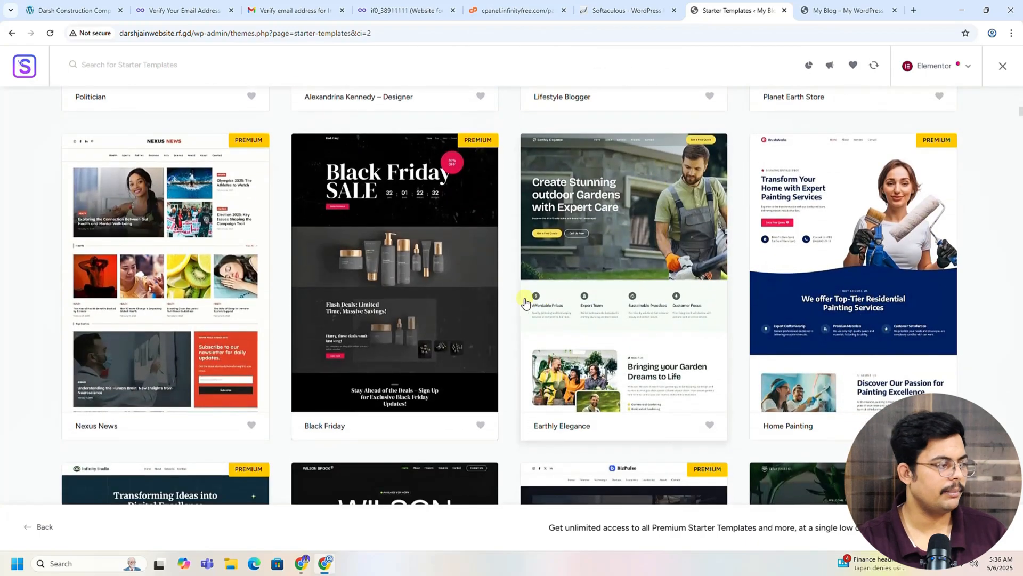
scroll(618, 323, up, 1)
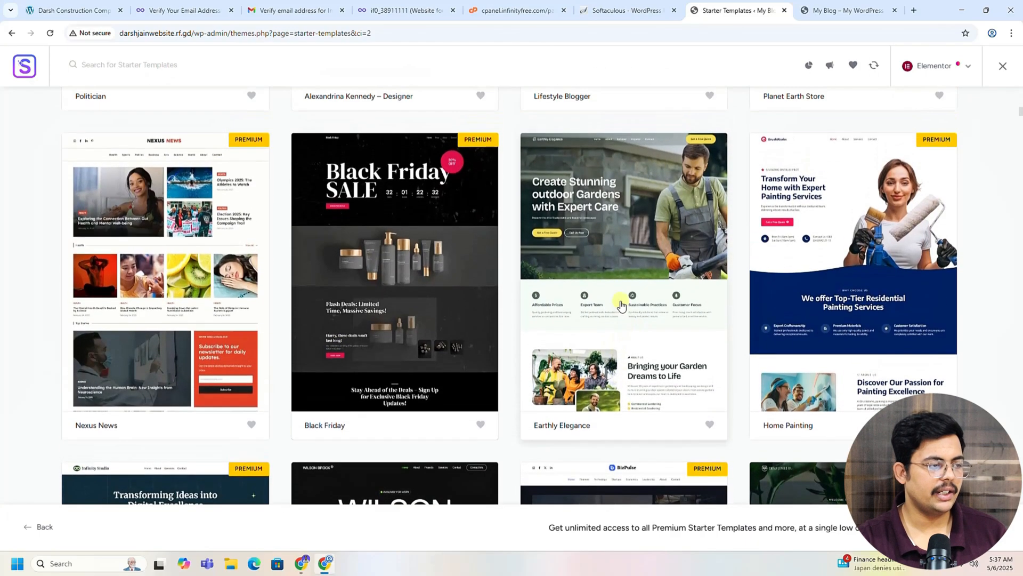
scroll(650, 313, down, 7)
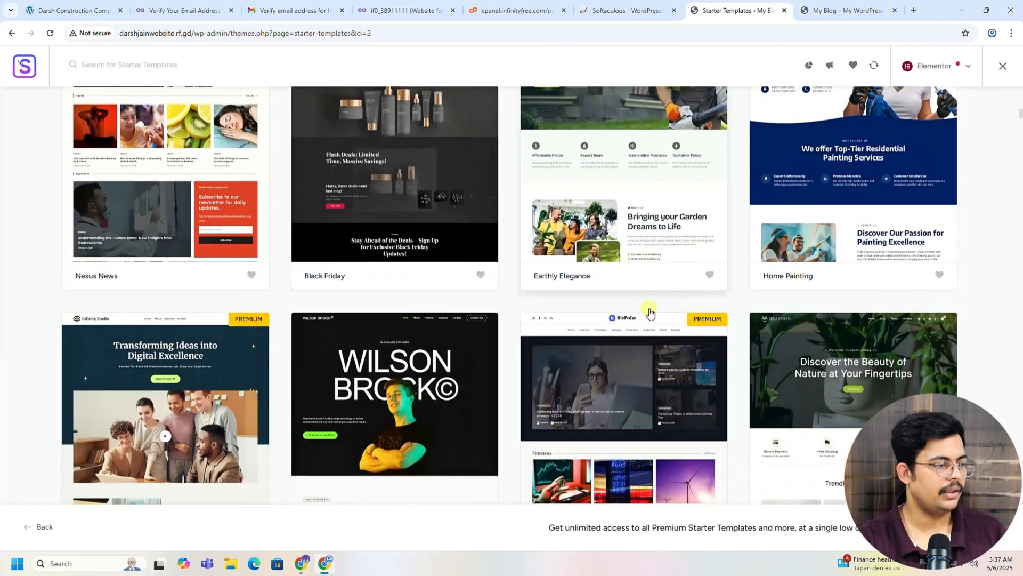
scroll(650, 306, down, 5)
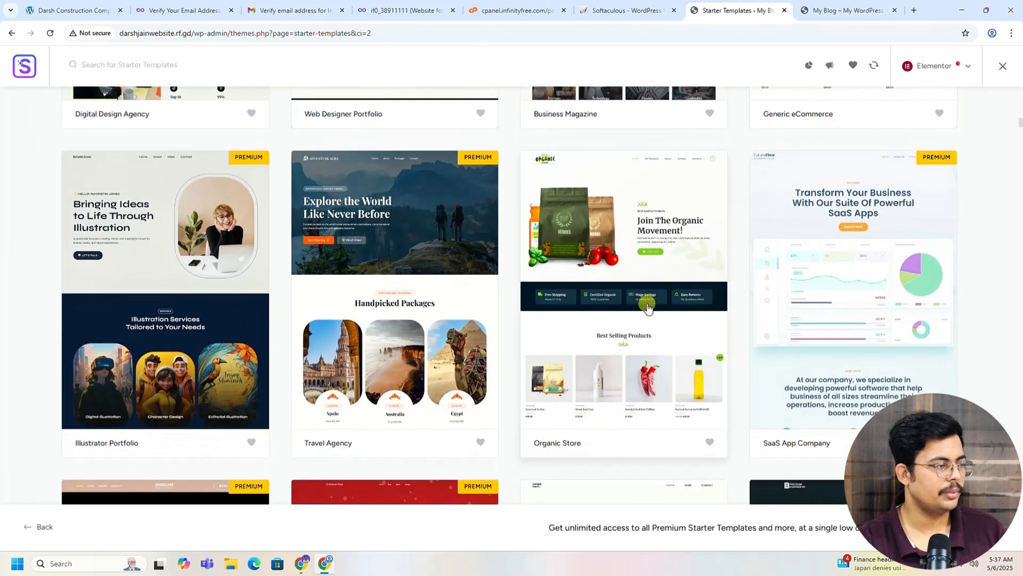
scroll(656, 299, down, 5)
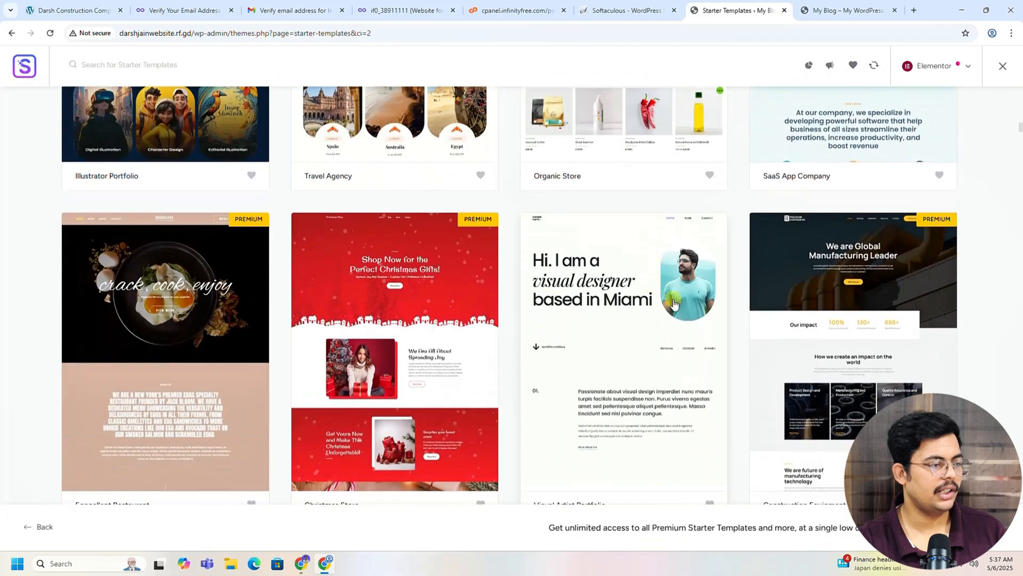
scroll(674, 304, down, 2)
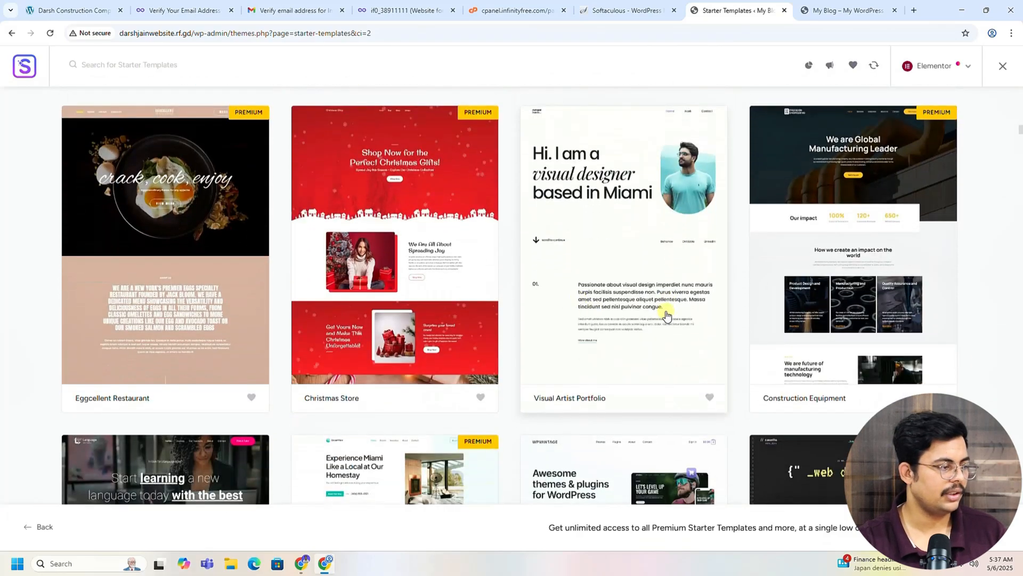
scroll(666, 315, down, 6)
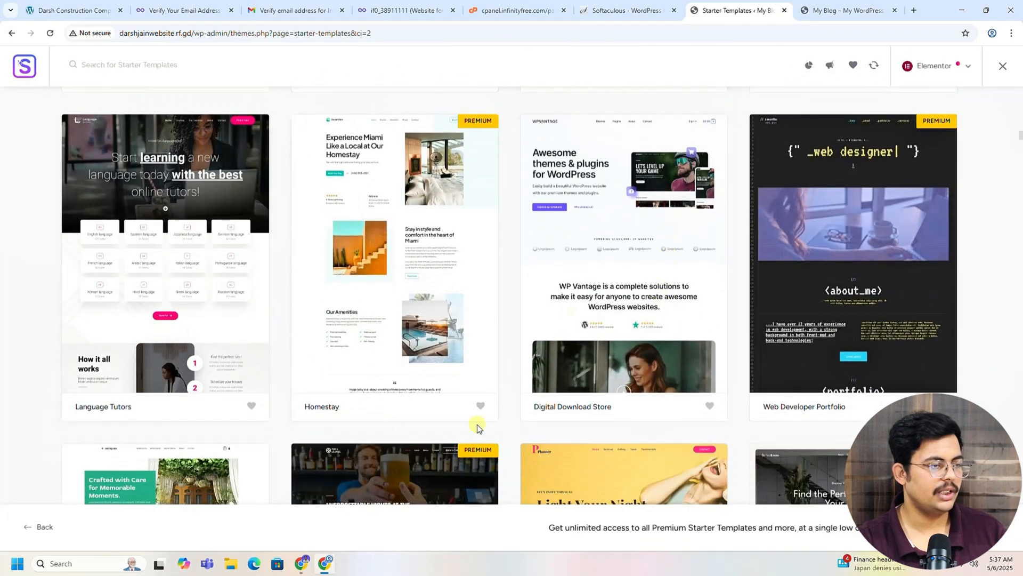
scroll(477, 428, down, 4)
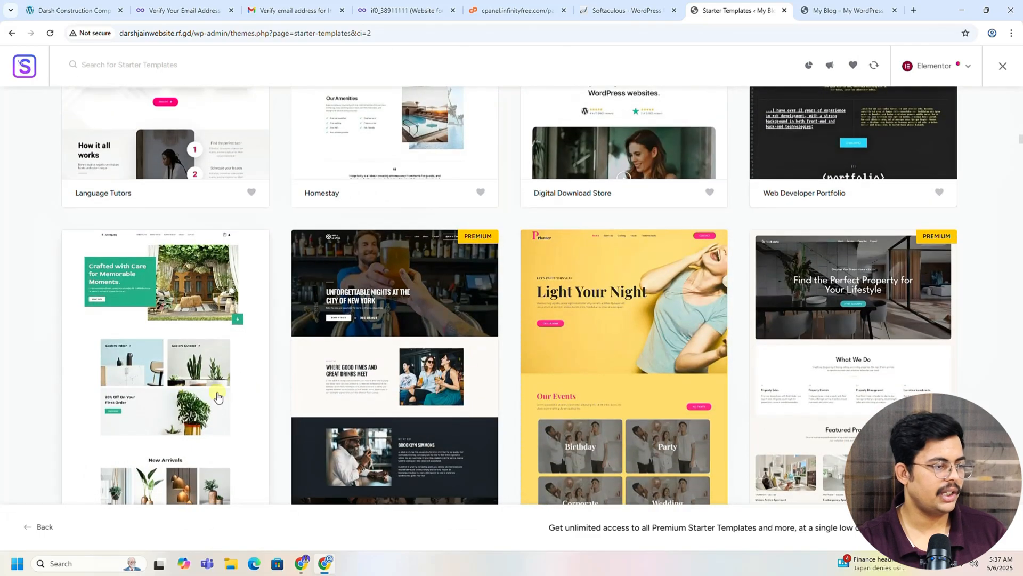
scroll(679, 382, down, 4)
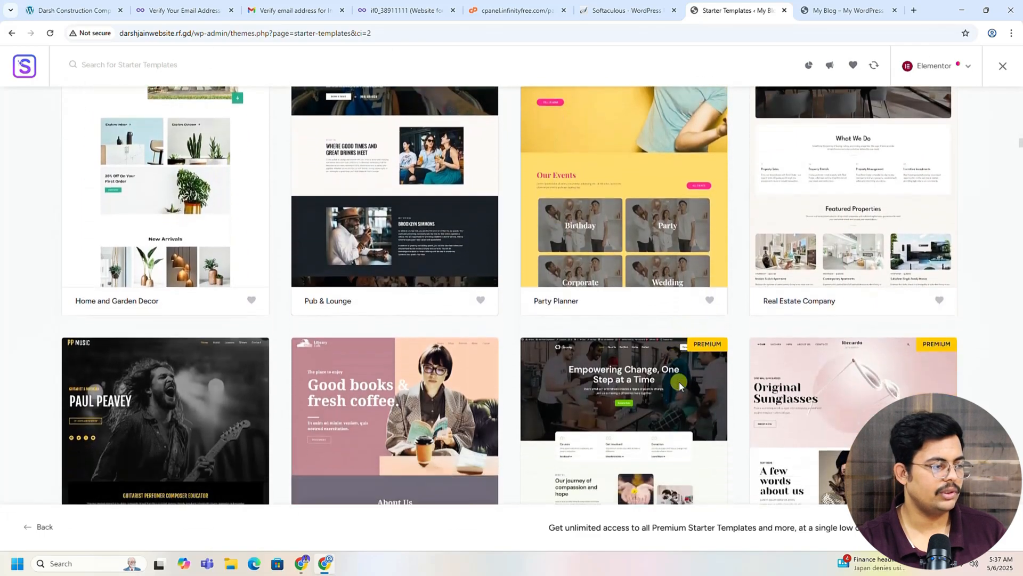
scroll(672, 383, down, 4)
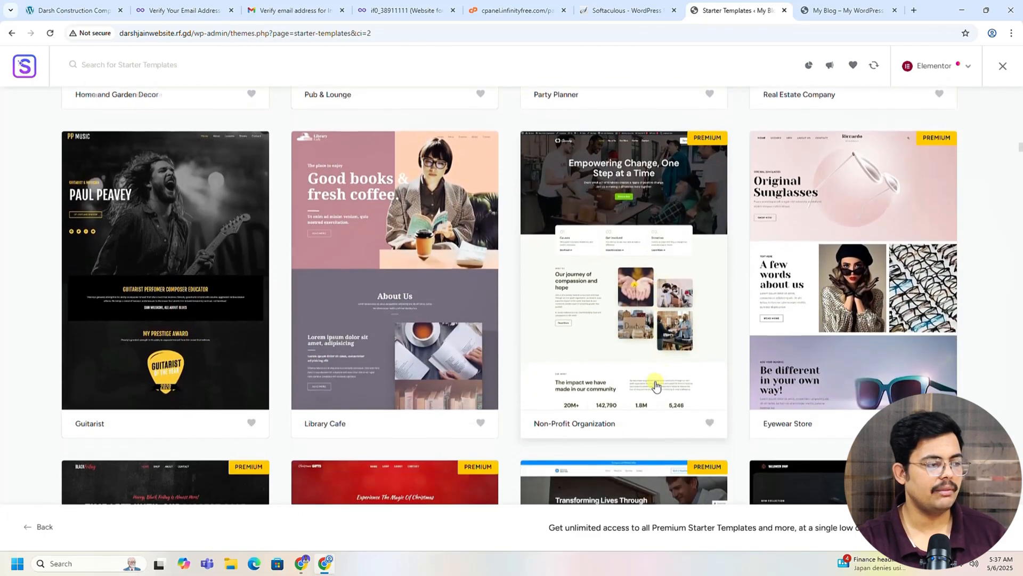
scroll(656, 385, down, 7)
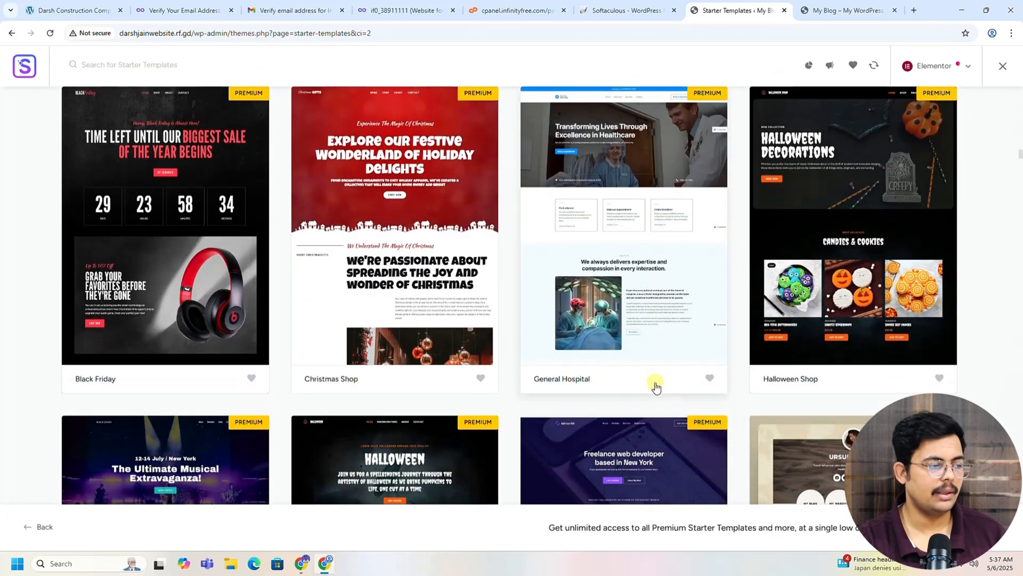
scroll(656, 390, up, 20)
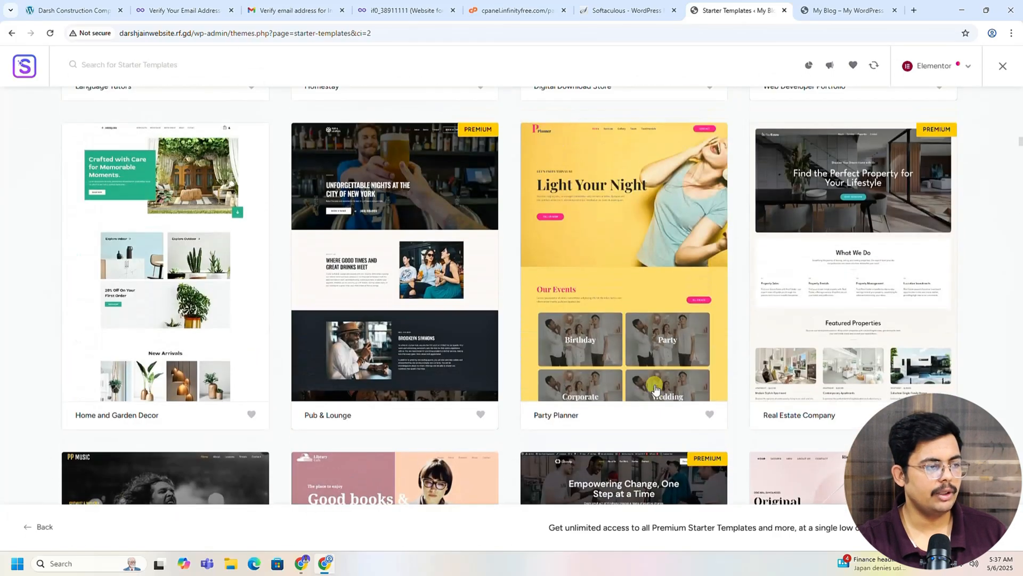
scroll(656, 390, up, 20)
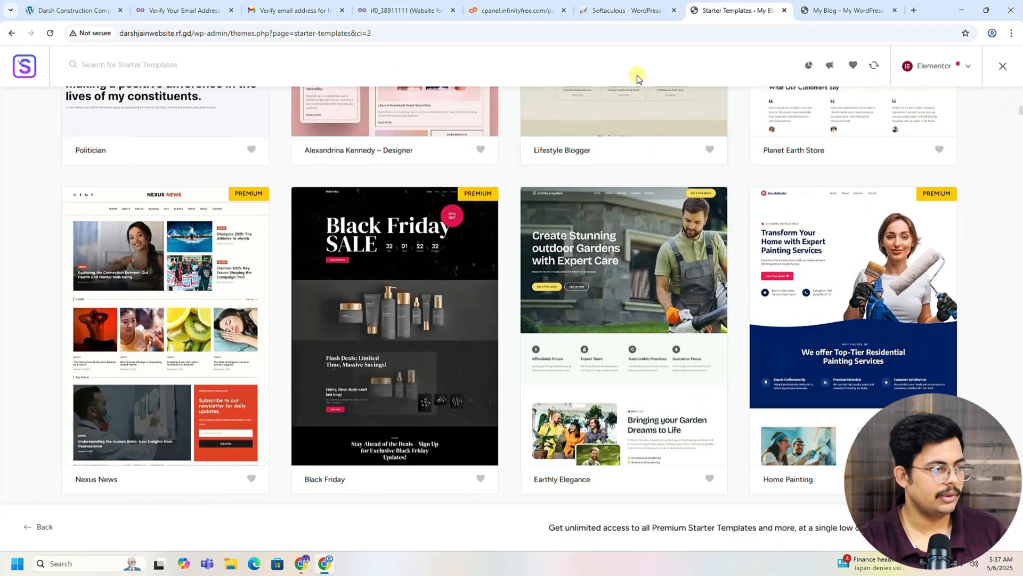
click(78, 10)
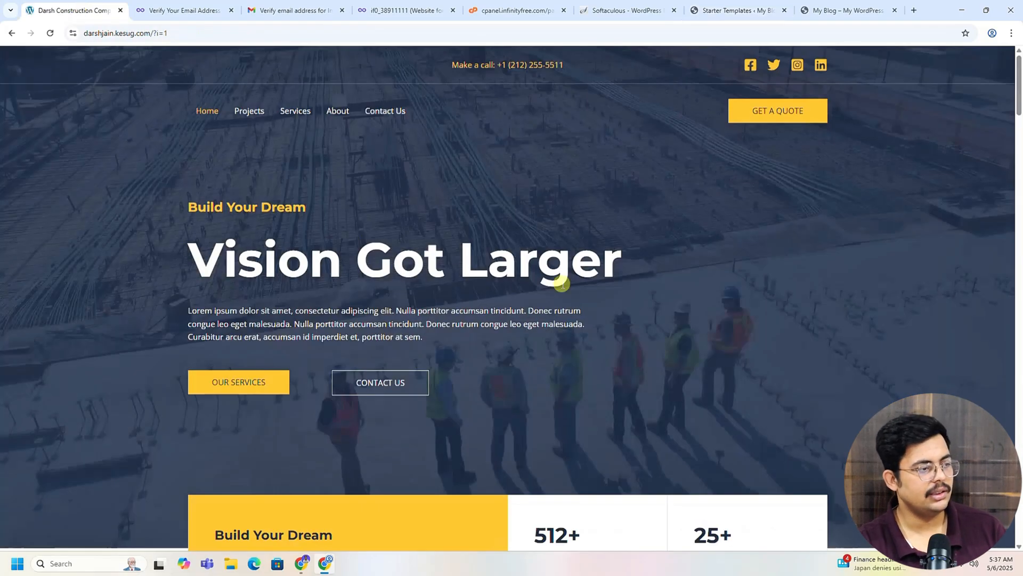
scroll(554, 279, down, 5)
scroll(610, 335, down, 9)
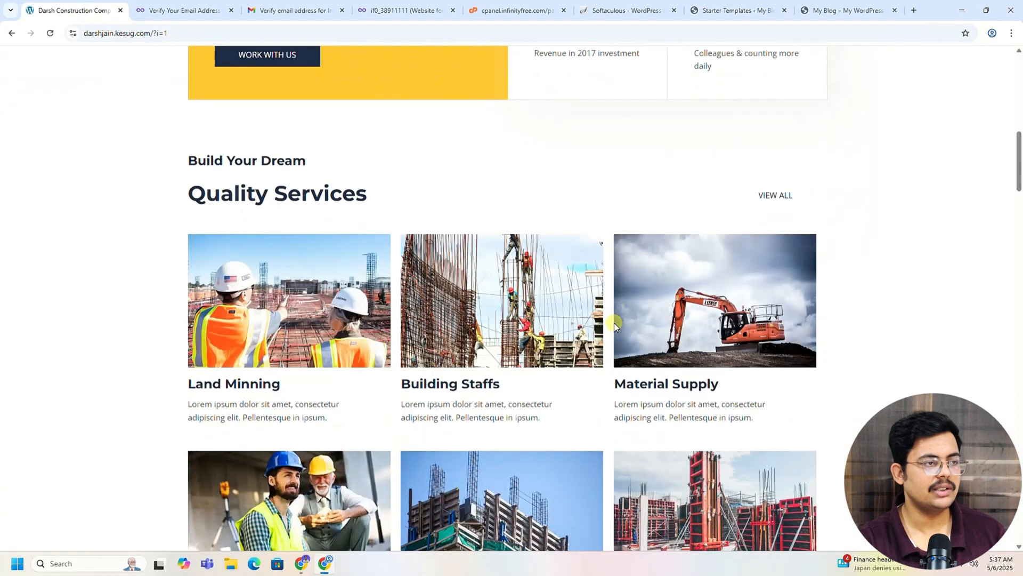
scroll(614, 322, up, 14)
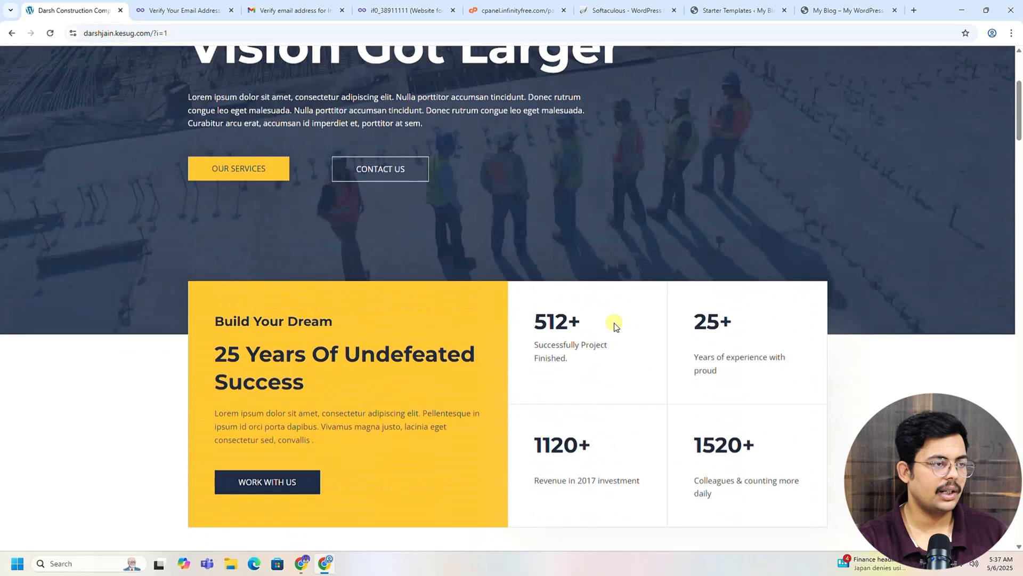
scroll(647, 264, up, 10)
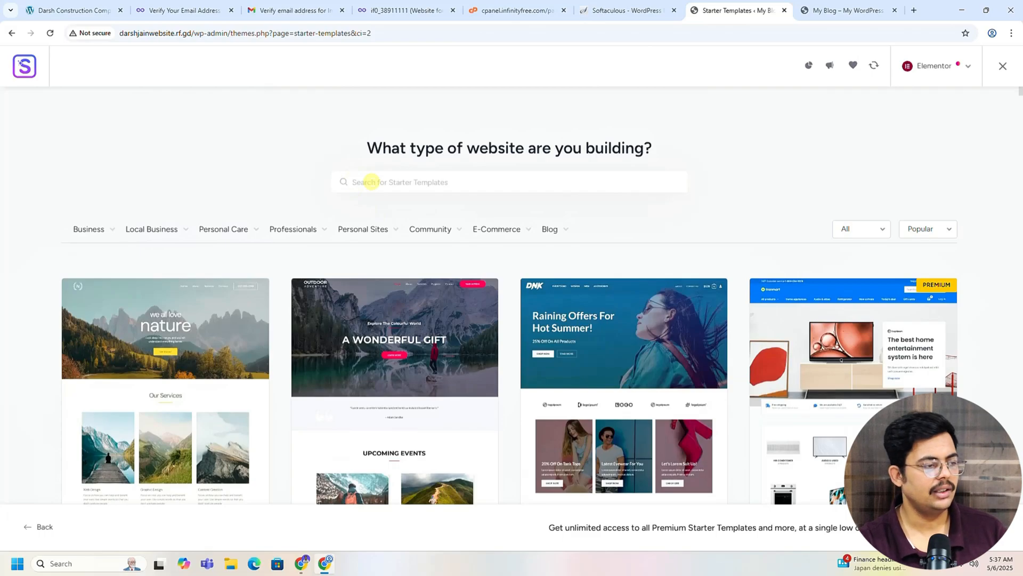
Step: Select the Outdoor Adventure template from the Starter Templates library
scroll(511, 288, down, 4)
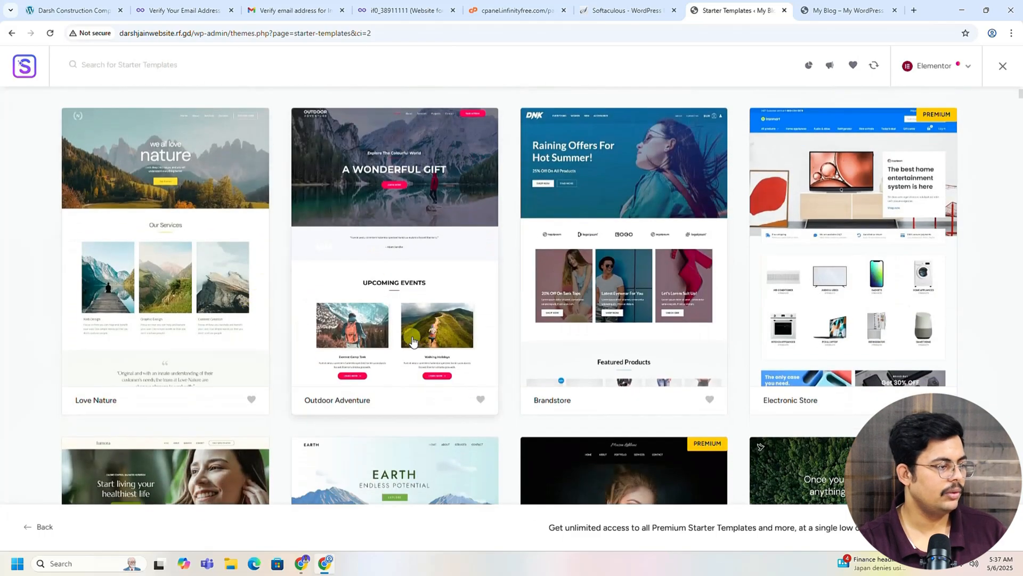
scroll(229, 344, down, 3)
scroll(315, 405, up, 4)
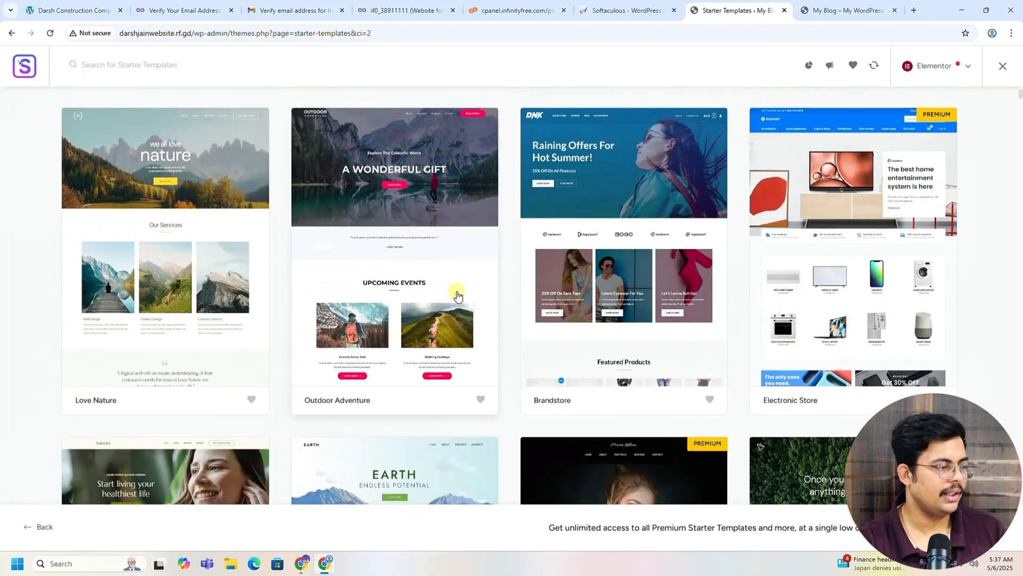
click(395, 270)
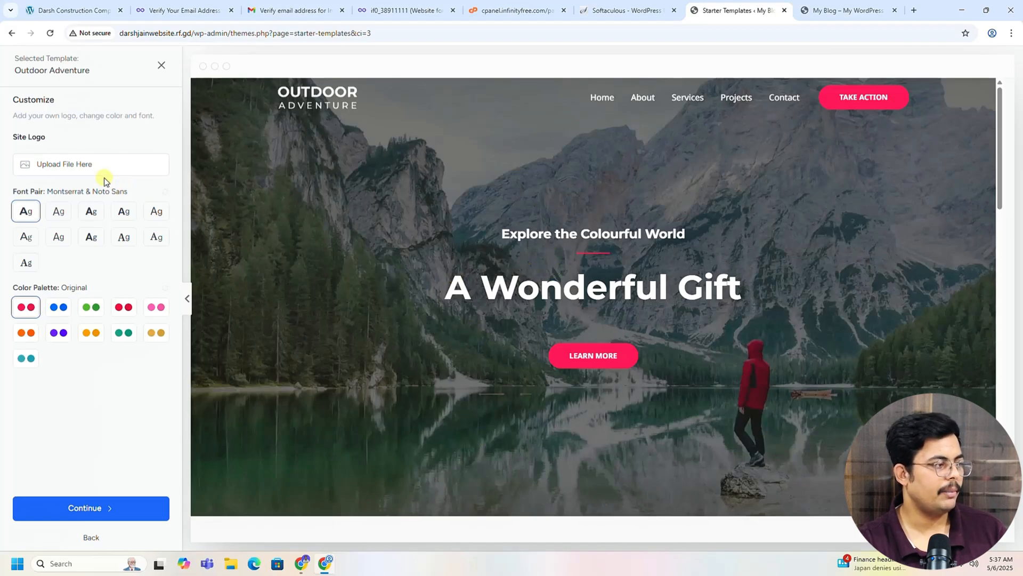
Step: Upload logo (5) from Desktop > Elementor website tutorial and set it as the site logo
click(59, 169)
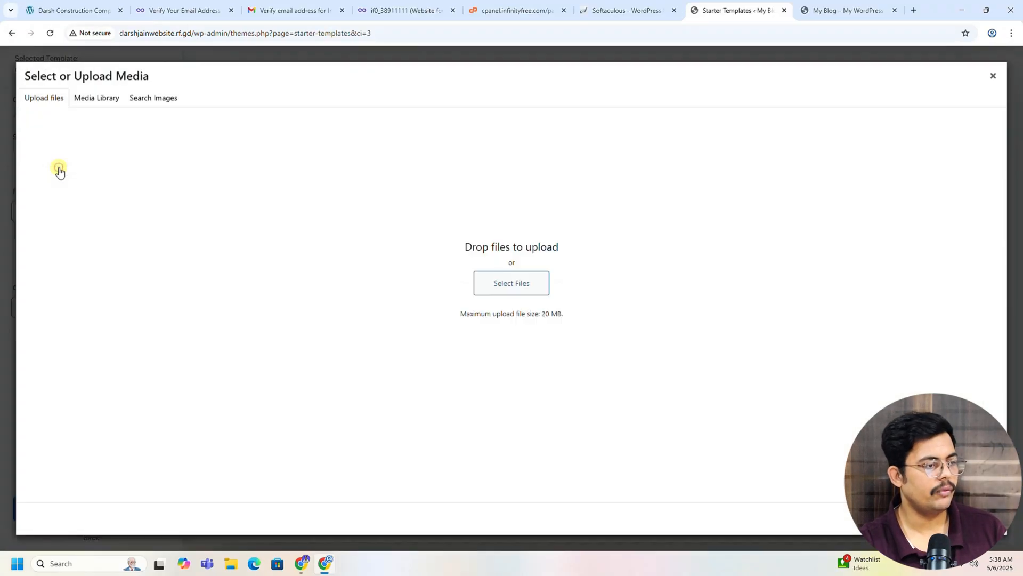
click(516, 289)
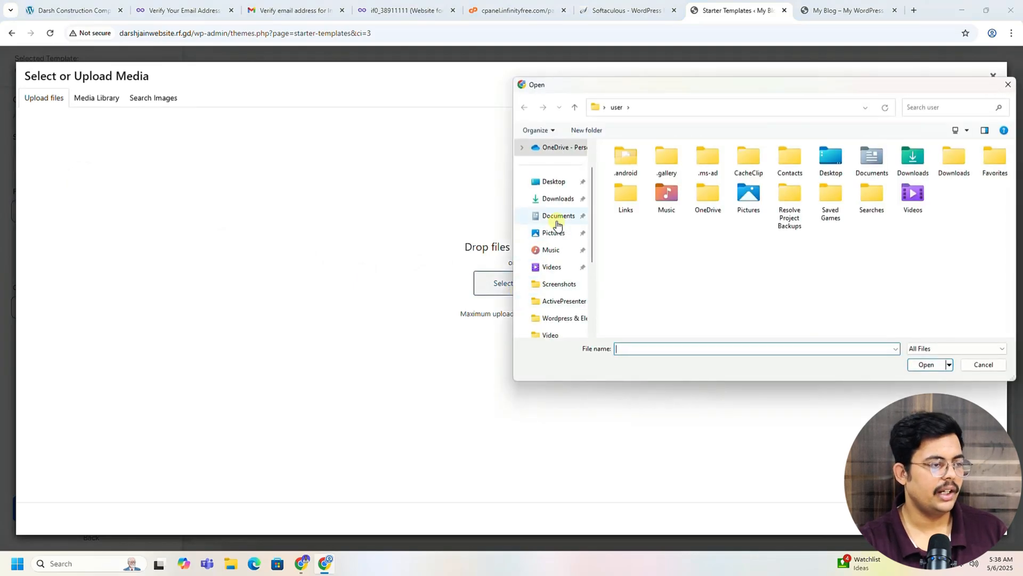
click(550, 181)
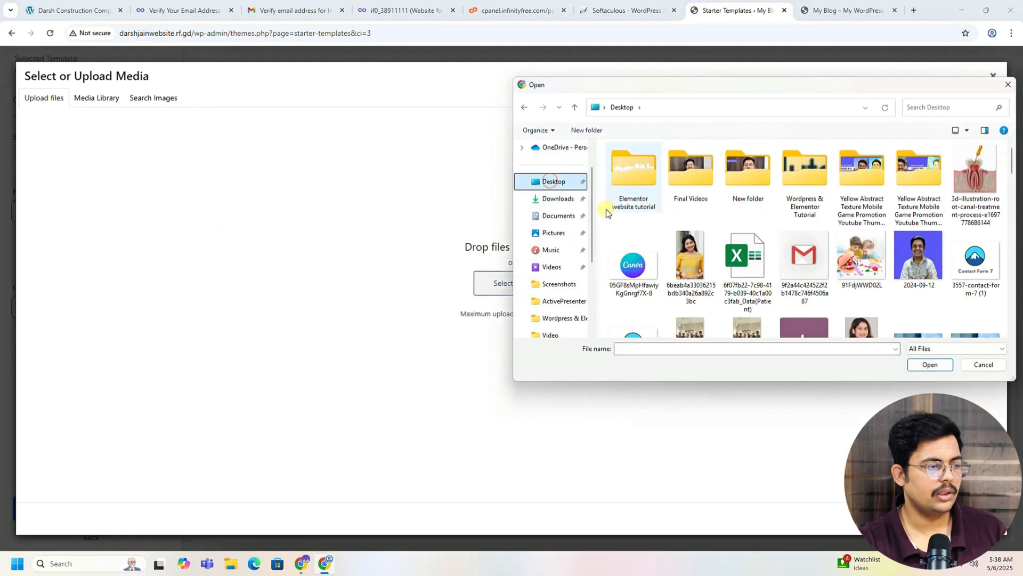
double_click(635, 182)
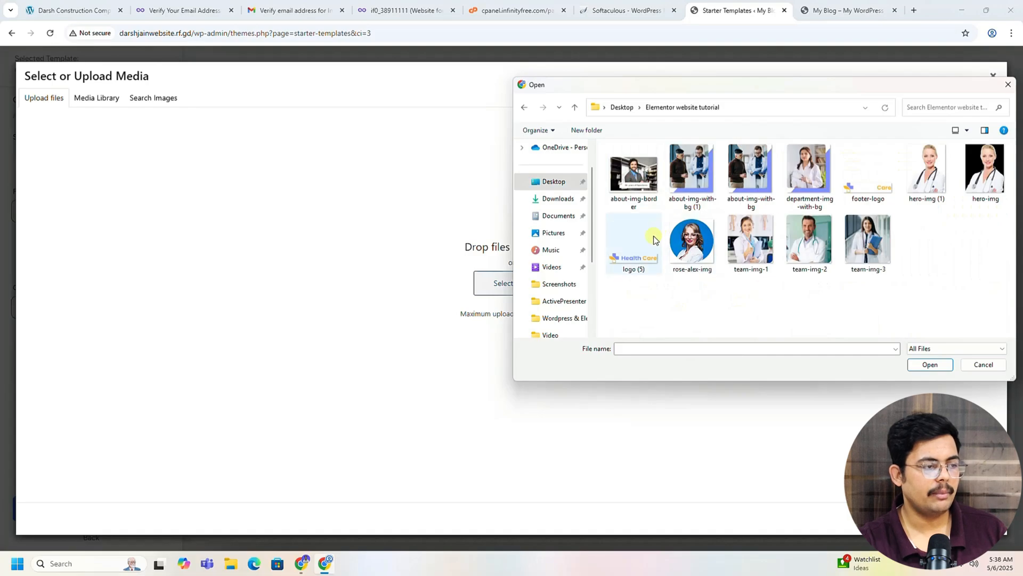
click(633, 251)
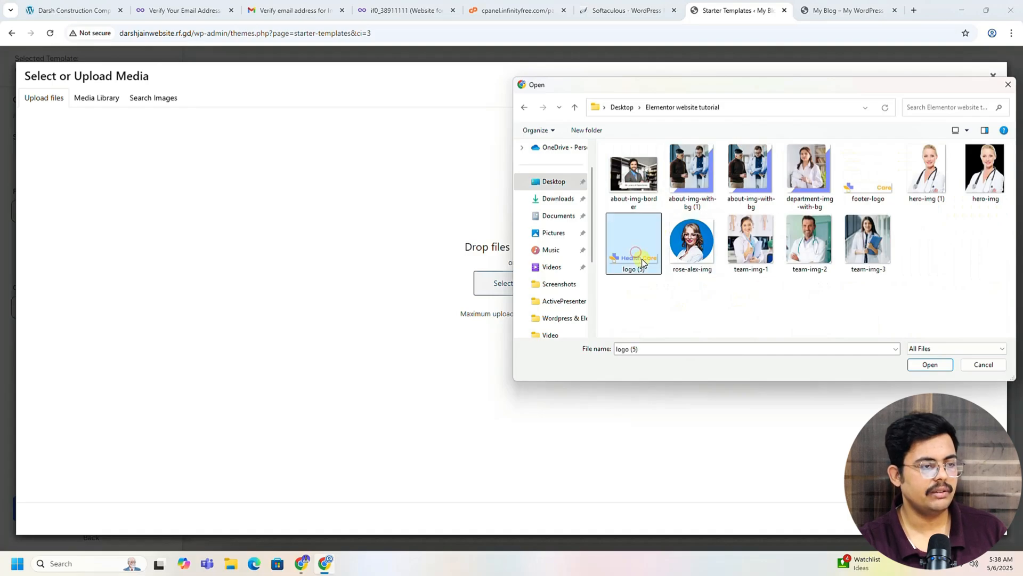
click(930, 364)
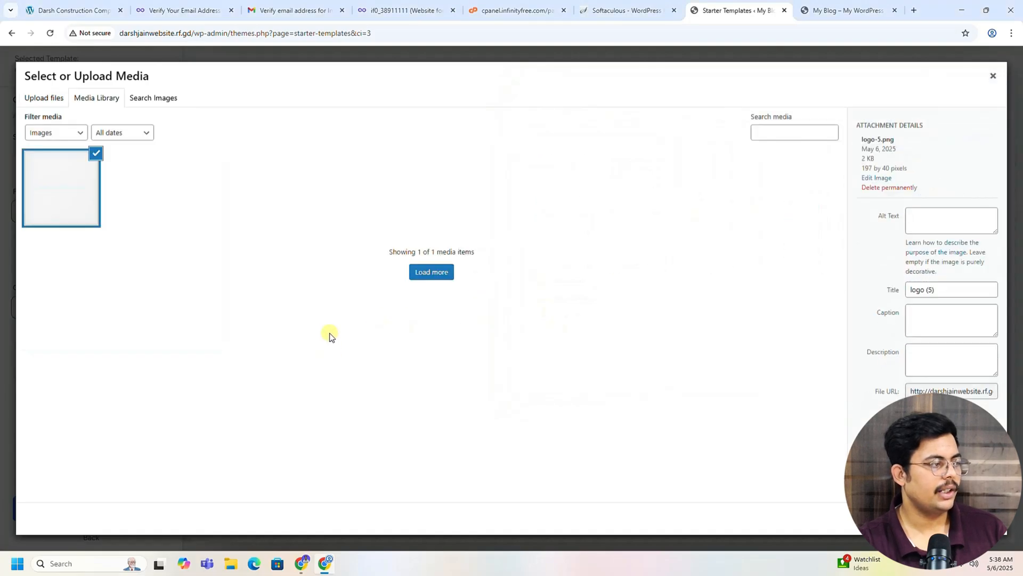
click(981, 518)
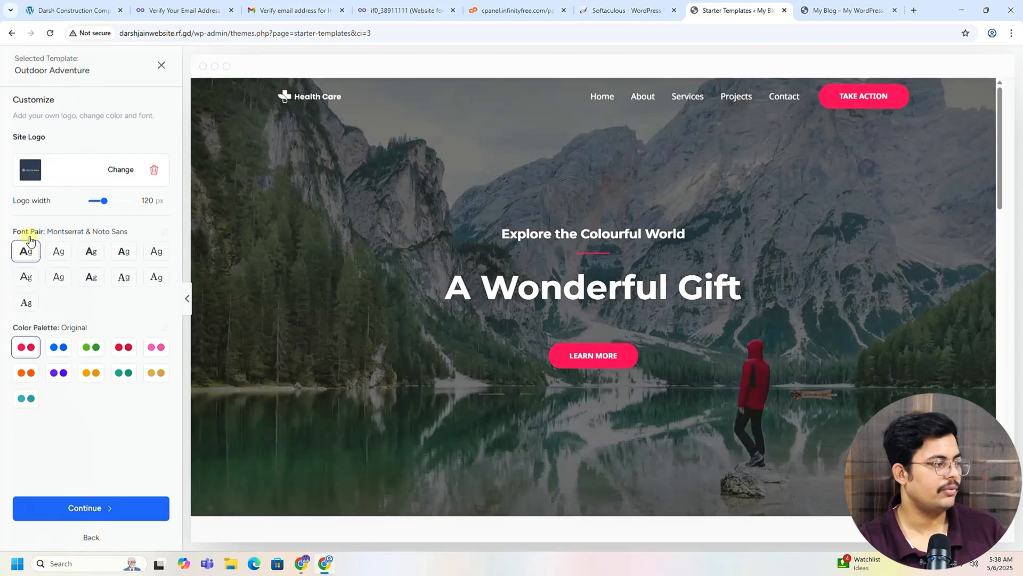
Step: Preview font pairs such as IBM Plex Serif & Inter, then reselect Montserrat & Noto Sans
click(60, 252)
click(91, 252)
click(124, 252)
click(127, 281)
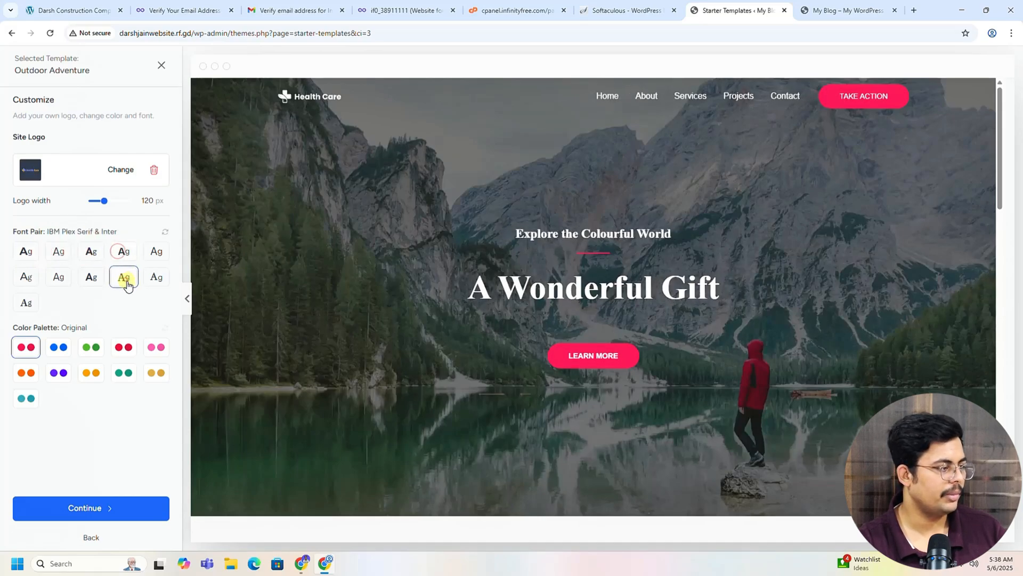
click(157, 278)
click(156, 254)
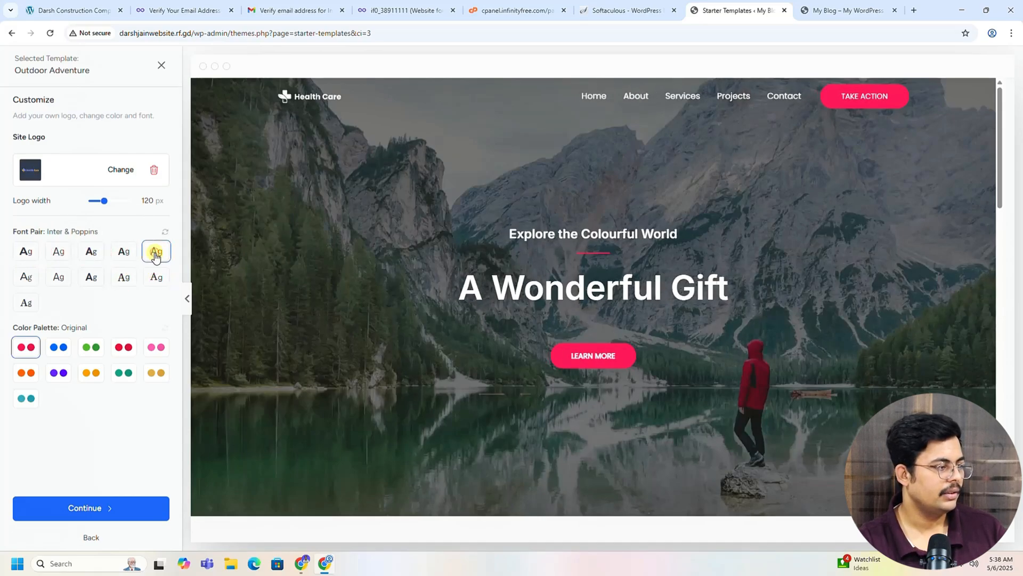
click(155, 278)
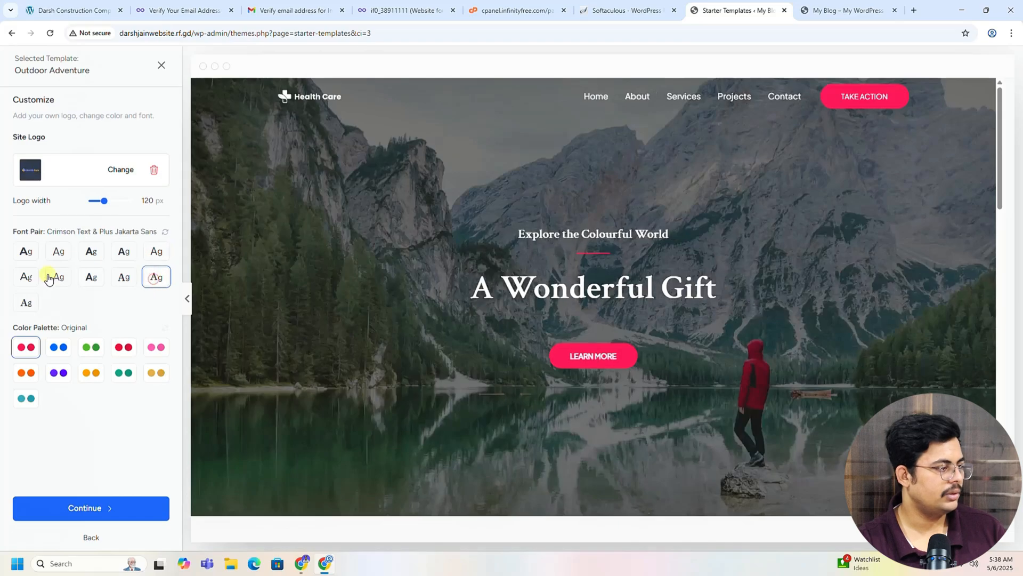
click(21, 257)
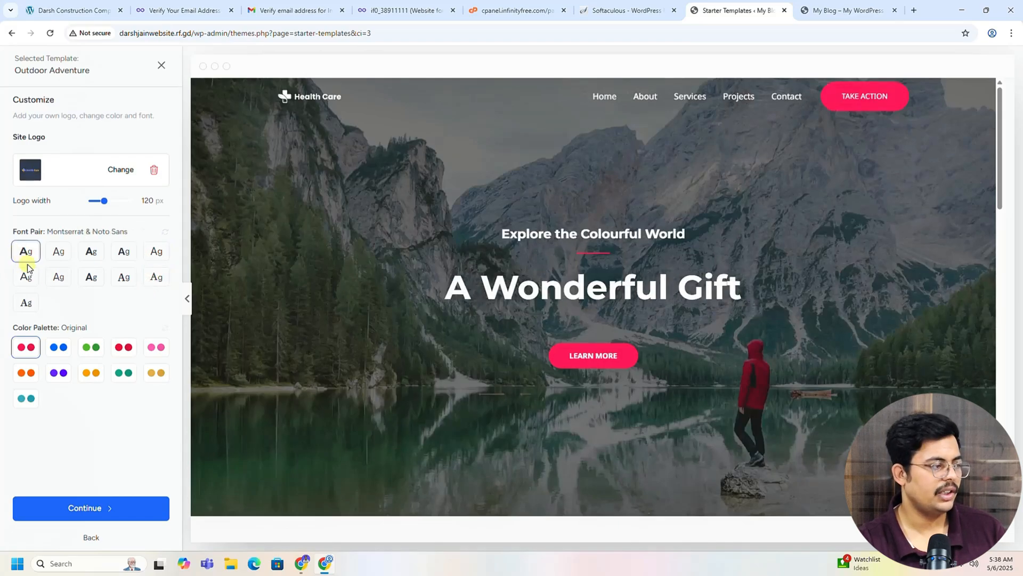
Step: Preview blue, green, red-orange and teal palettes, then keep the Original palette and continue
click(49, 350)
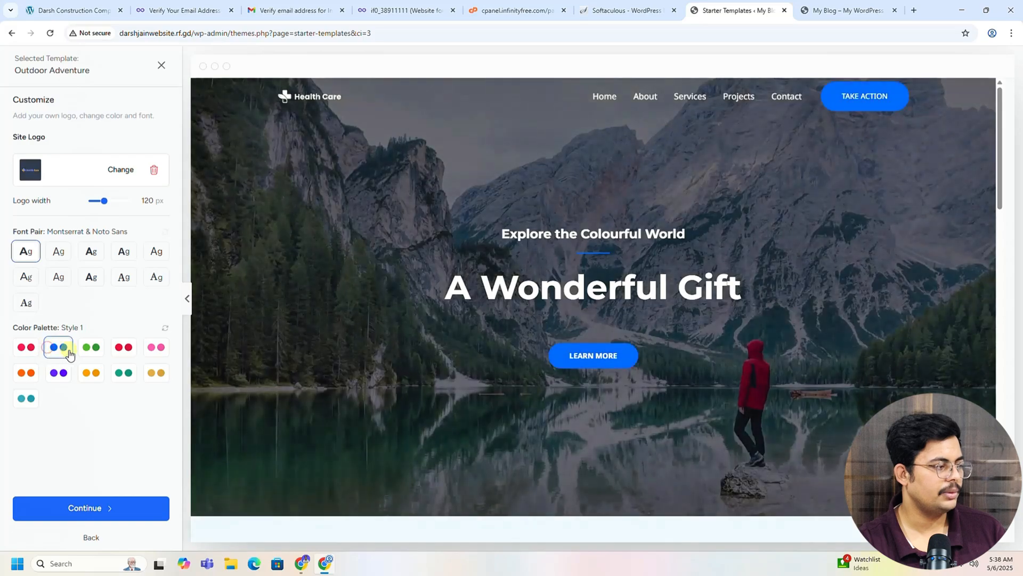
click(88, 348)
click(125, 352)
click(126, 372)
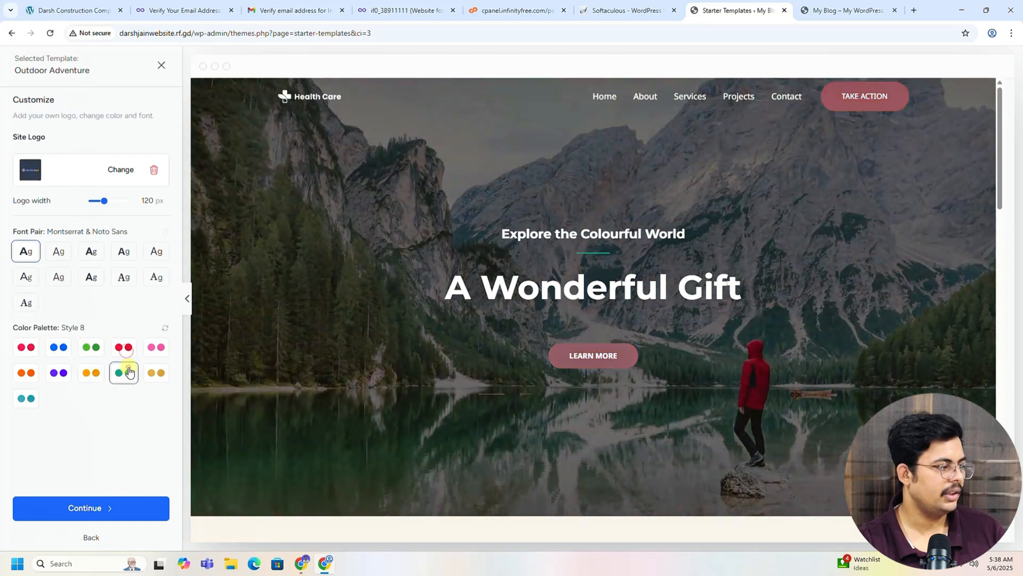
click(59, 348)
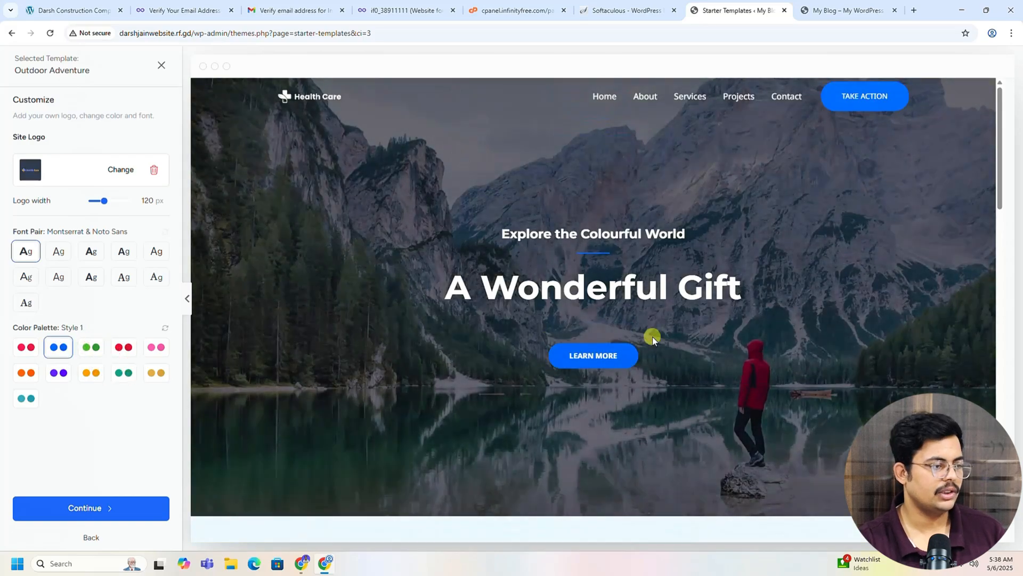
click(31, 349)
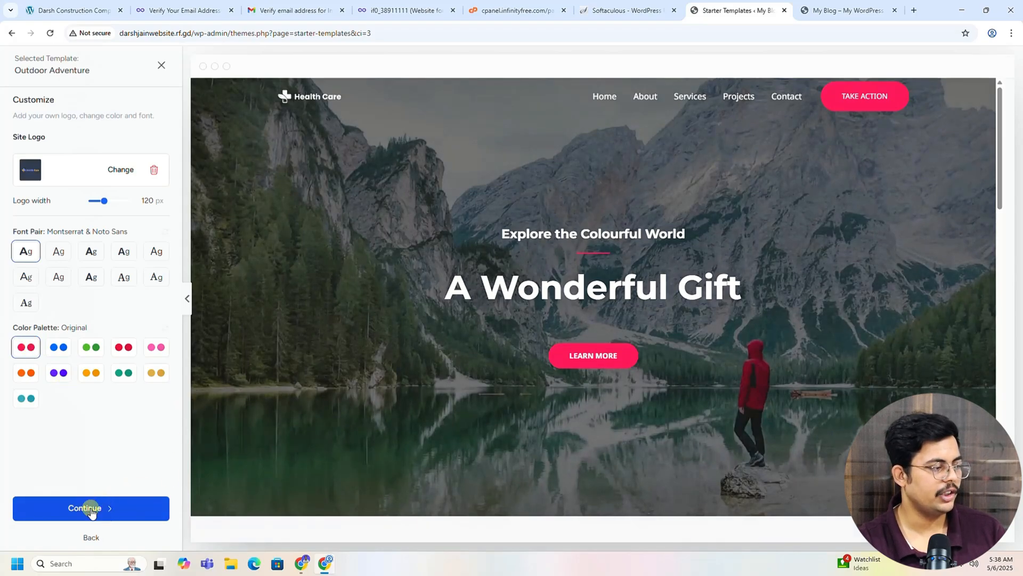
click(92, 509)
Step: Skip the extra features step and enter your first name and work e-mail
scroll(438, 450, down, 1)
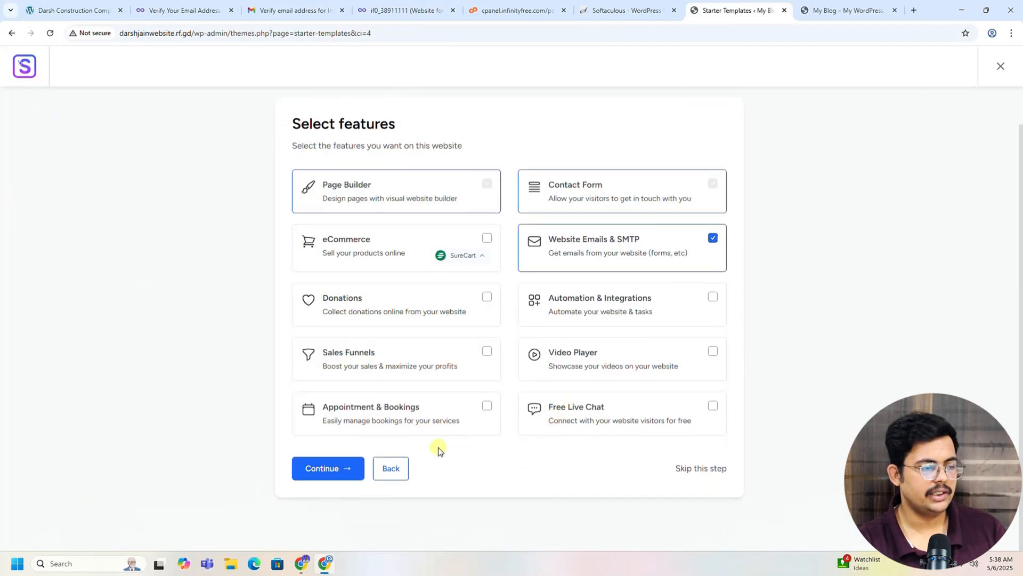
click(708, 470)
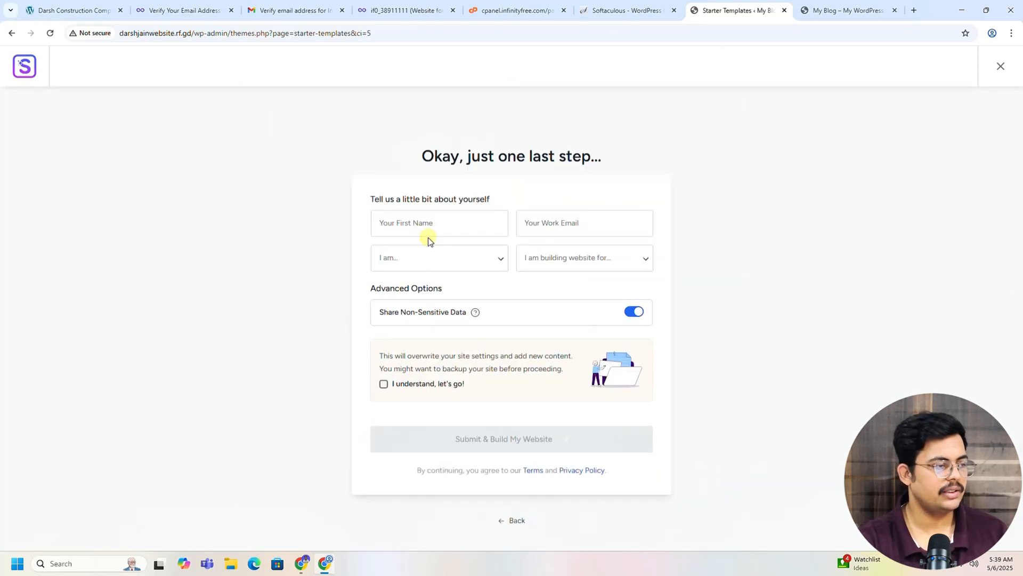
click(482, 268)
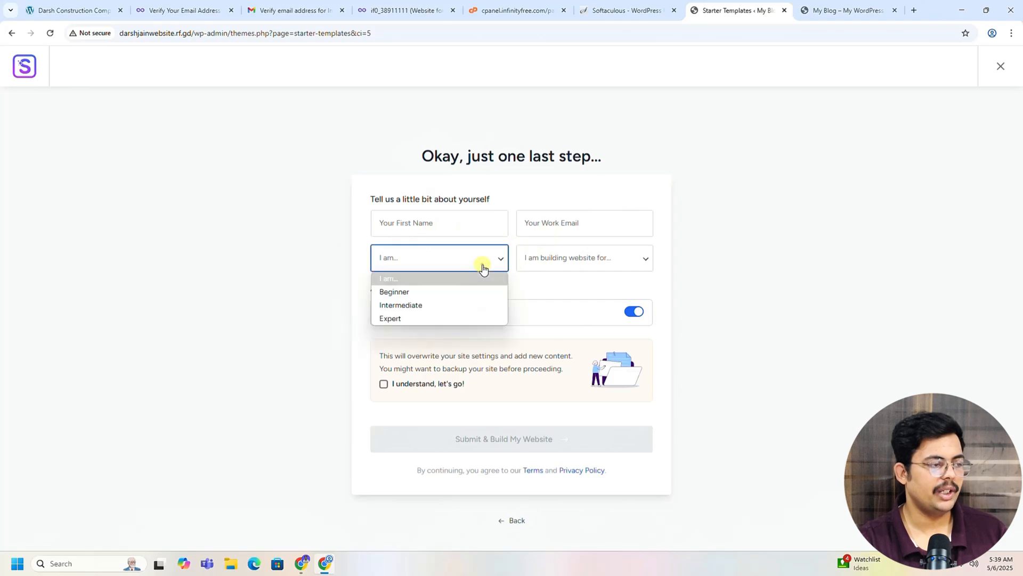
click(576, 260)
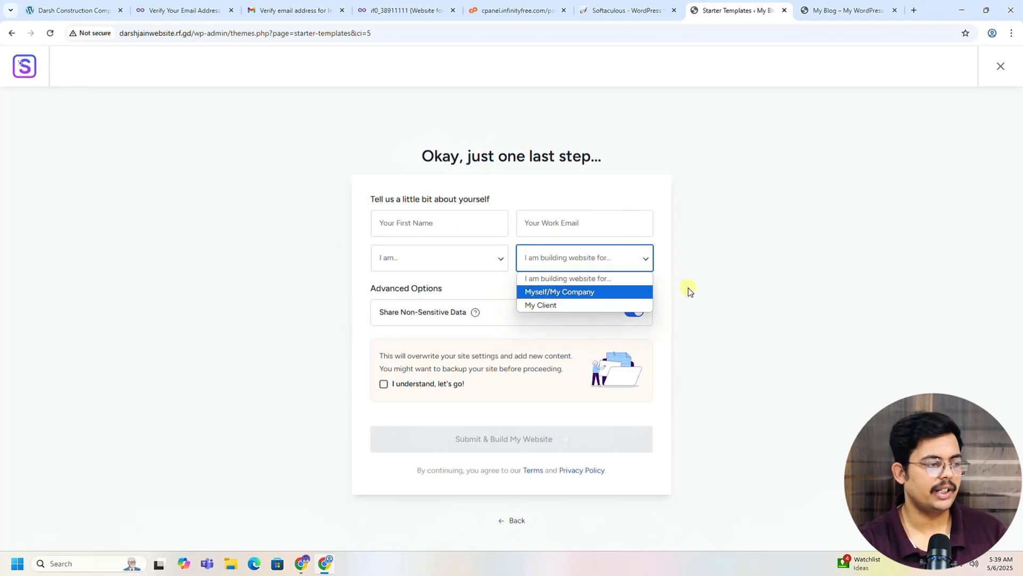
click(706, 290)
click(447, 223)
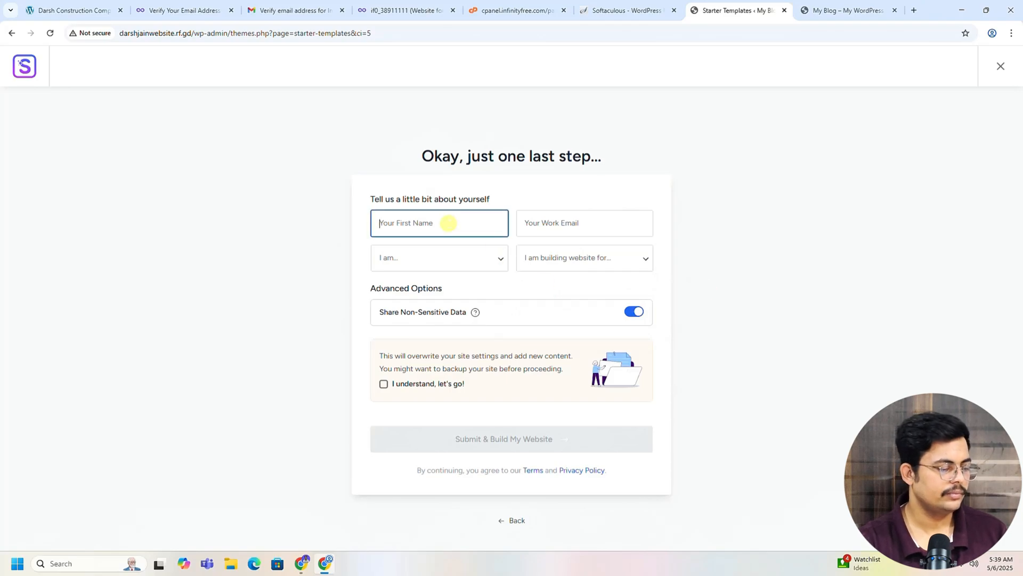
text(Darsh)
click(553, 223)
text(darshjai)
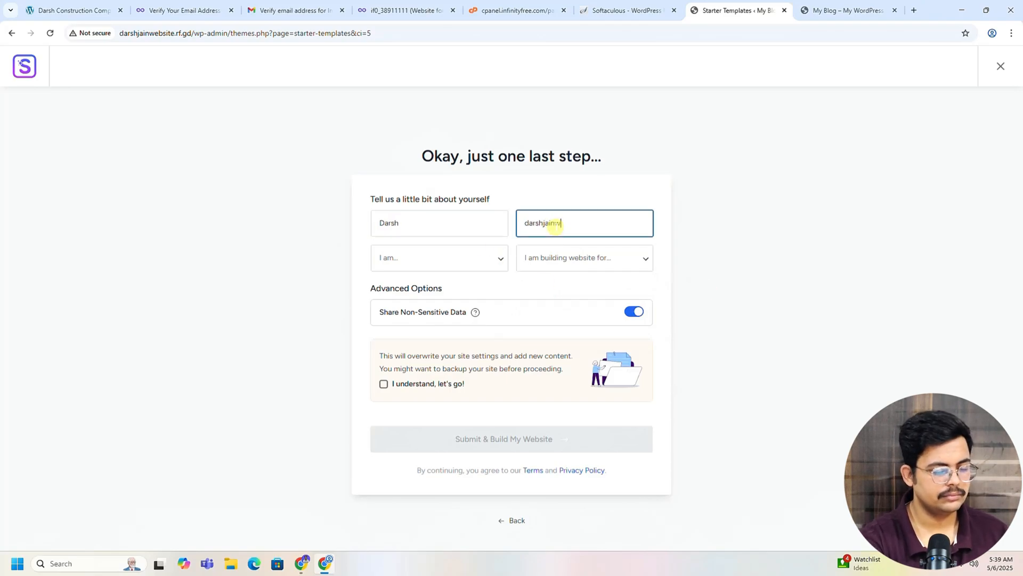
Step: Choose Intermediate and Myself/My Company, accept the overwrite notice, and submit to build the website
click(434, 260)
click(434, 303)
click(544, 259)
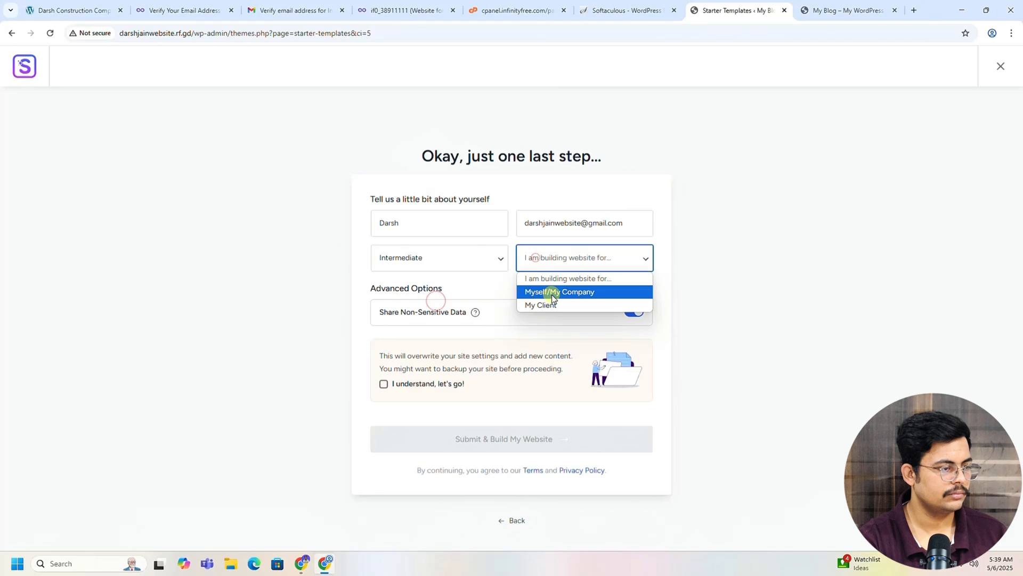
click(554, 292)
click(521, 279)
click(392, 266)
click(391, 269)
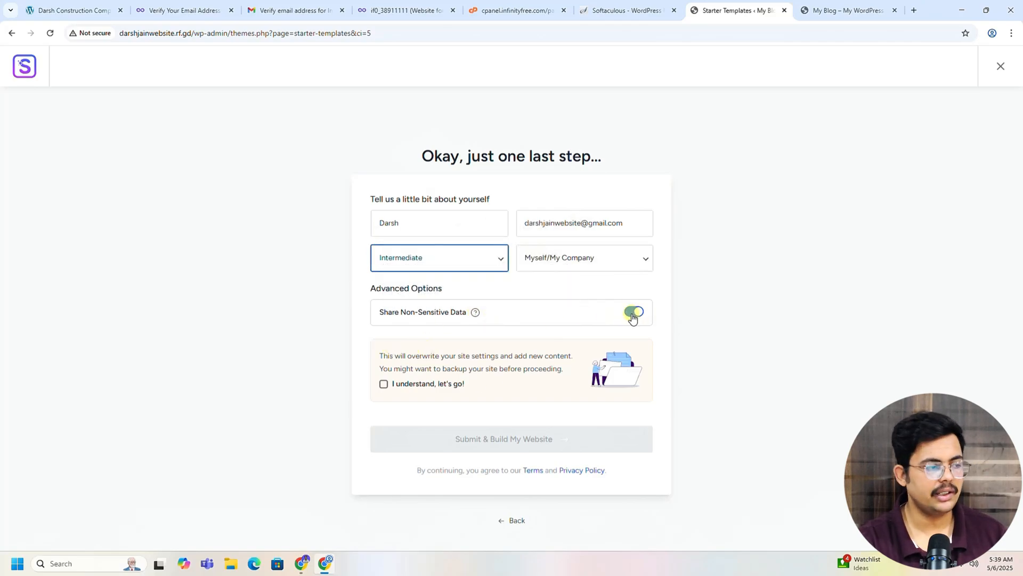
click(383, 385)
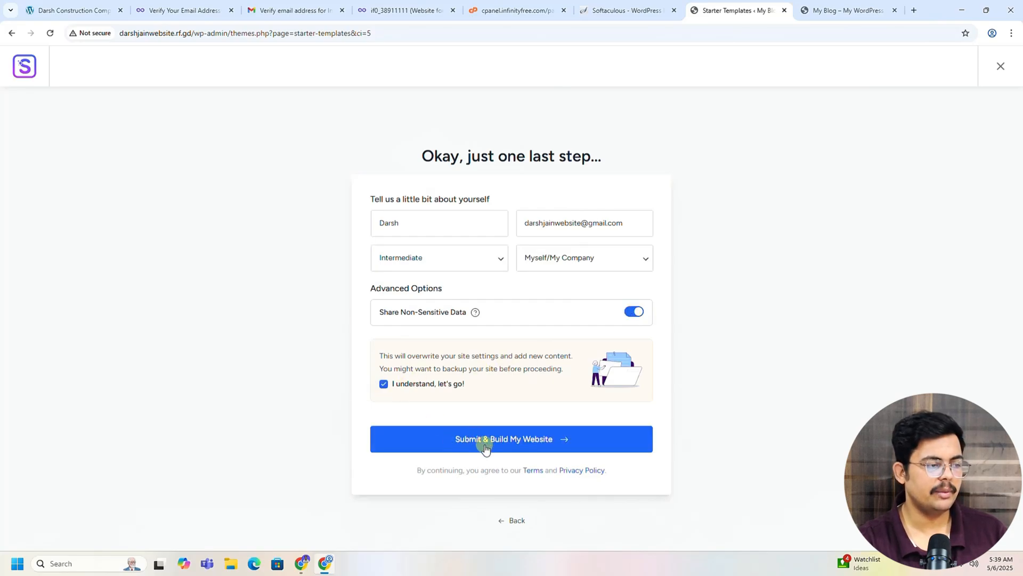
click(513, 441)
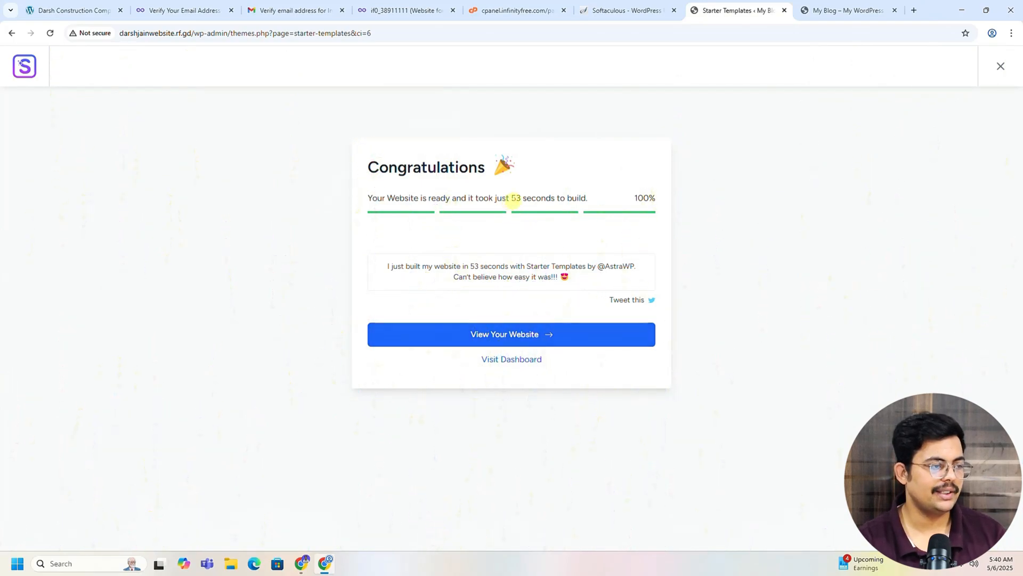
Step: Open the newly built site in a new tab from the Congratulations screen, then go to Visit Dashboard
drag(514, 198, 524, 198)
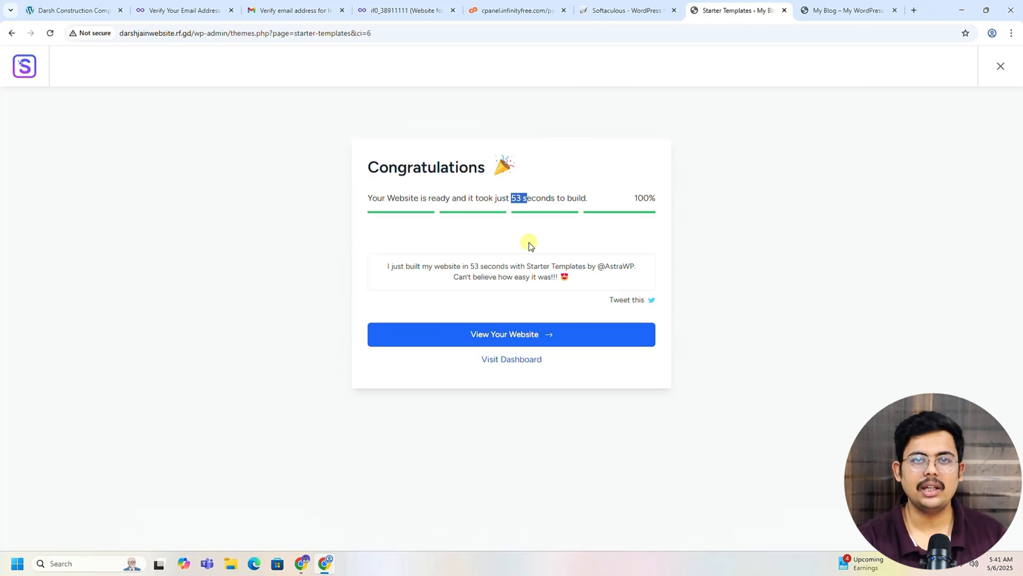
click(591, 279)
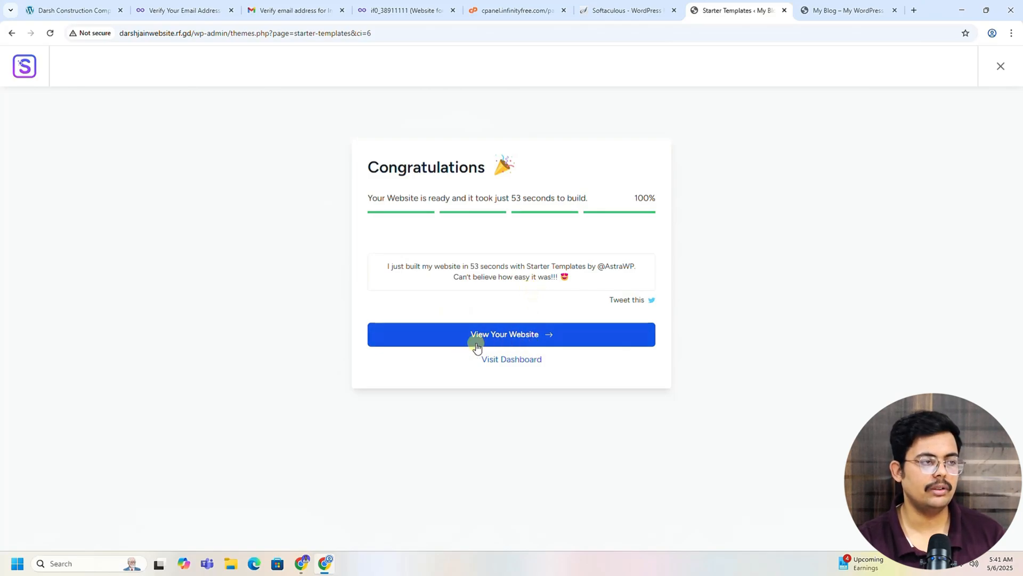
click(501, 339)
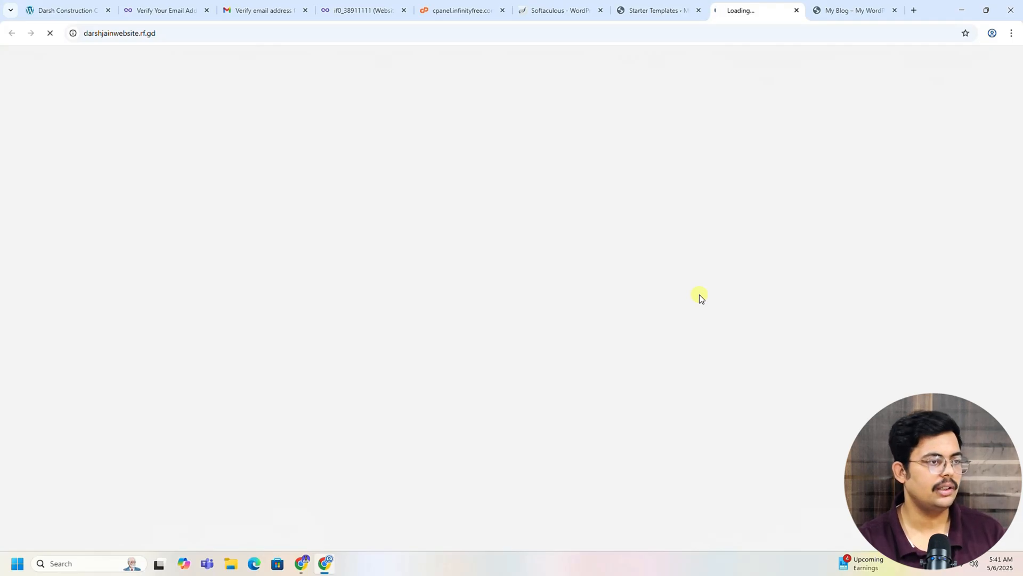
click(647, 4)
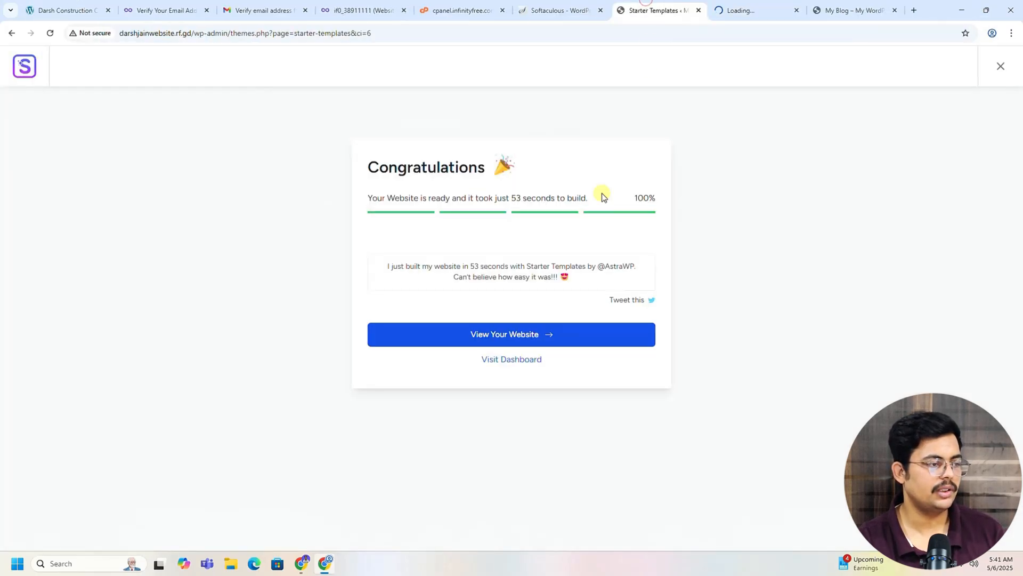
click(521, 368)
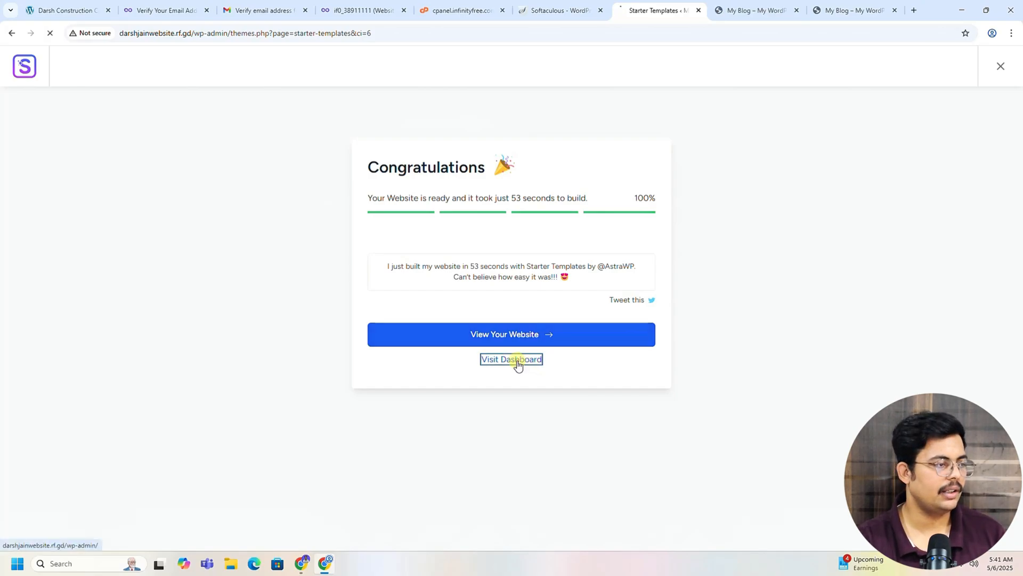
click(724, 6)
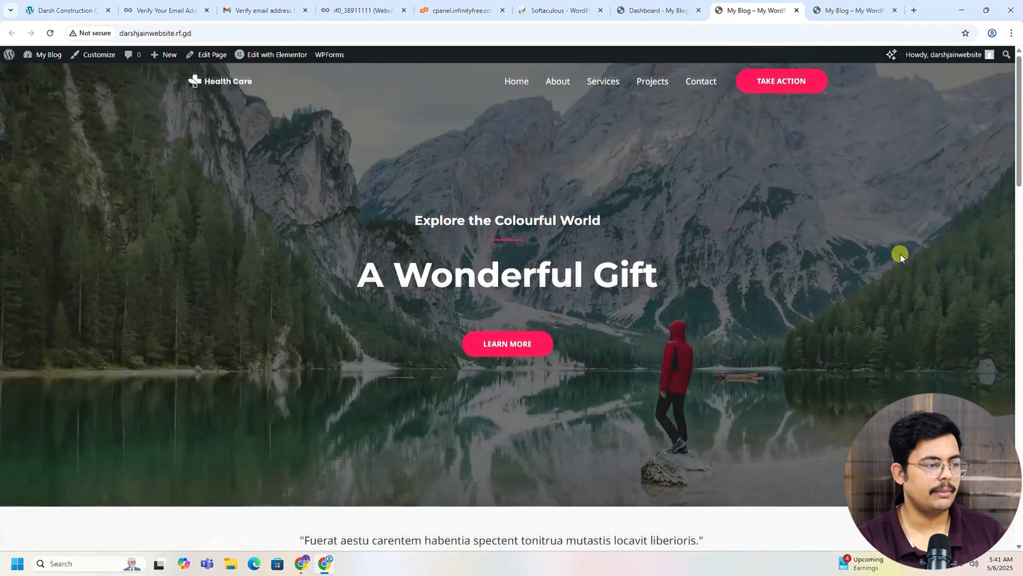
scroll(895, 246, down, 10)
scroll(886, 234, down, 10)
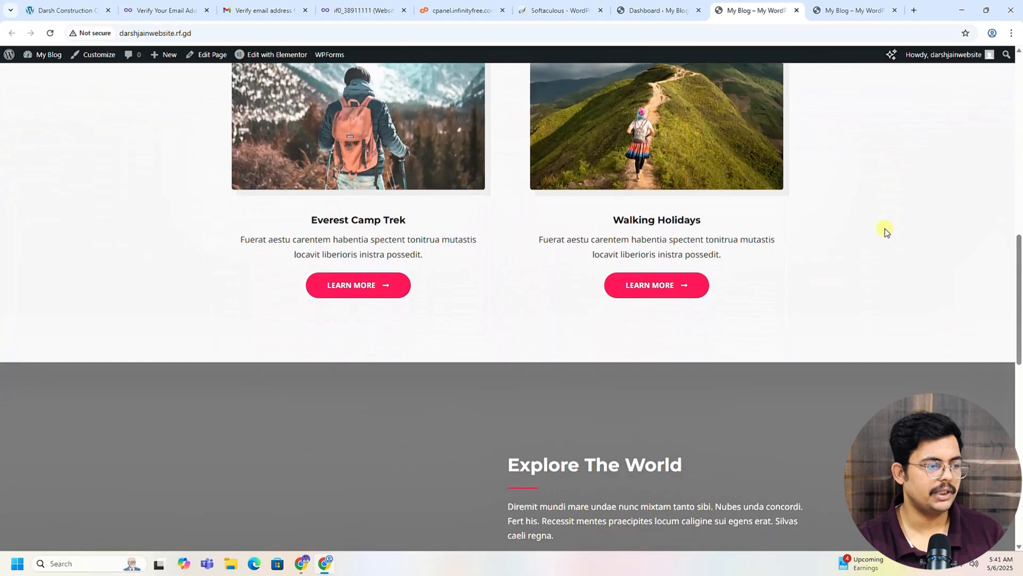
scroll(887, 231, down, 3)
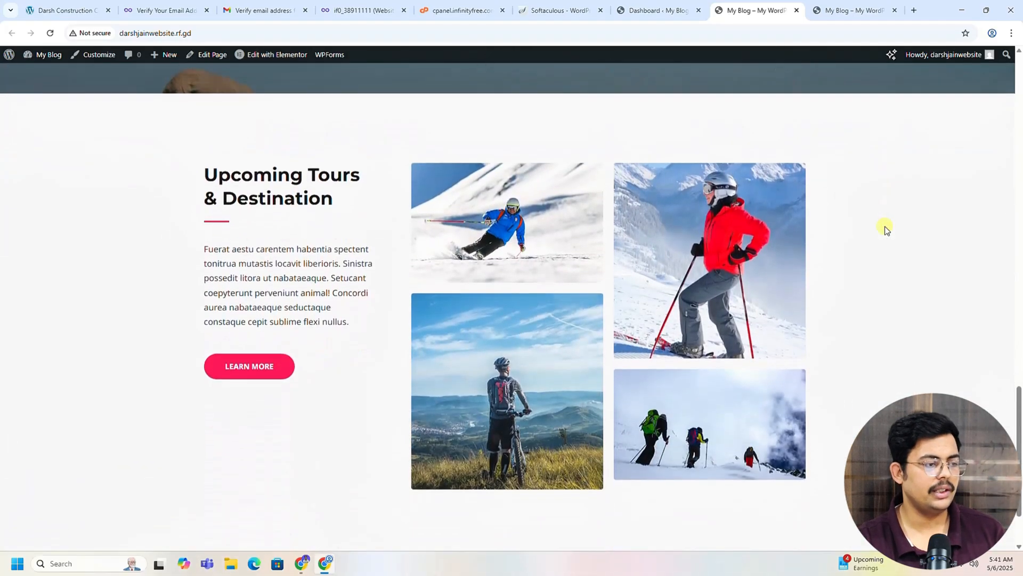
scroll(887, 231, up, 2)
scroll(886, 230, up, 10)
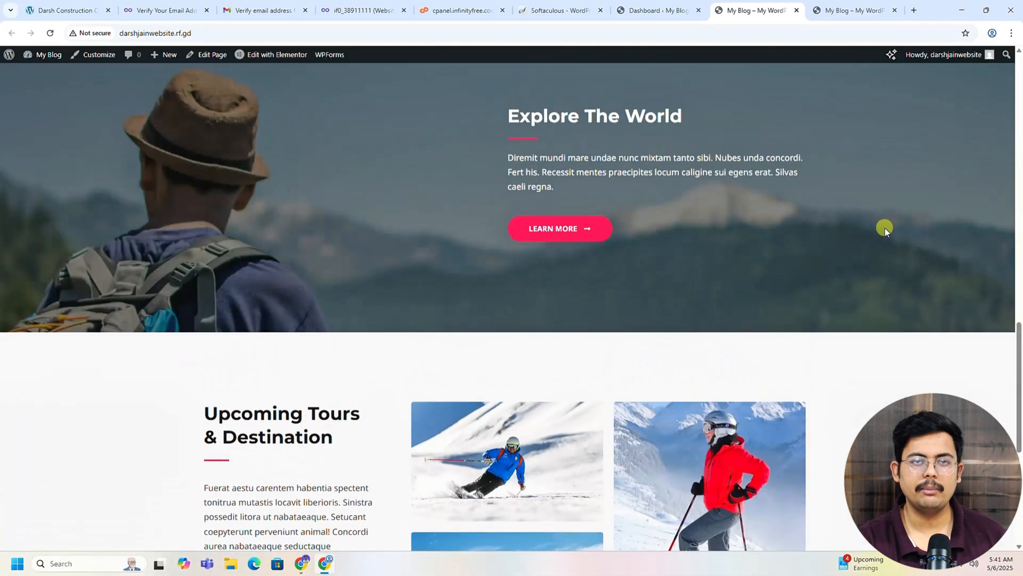
scroll(885, 230, up, 10)
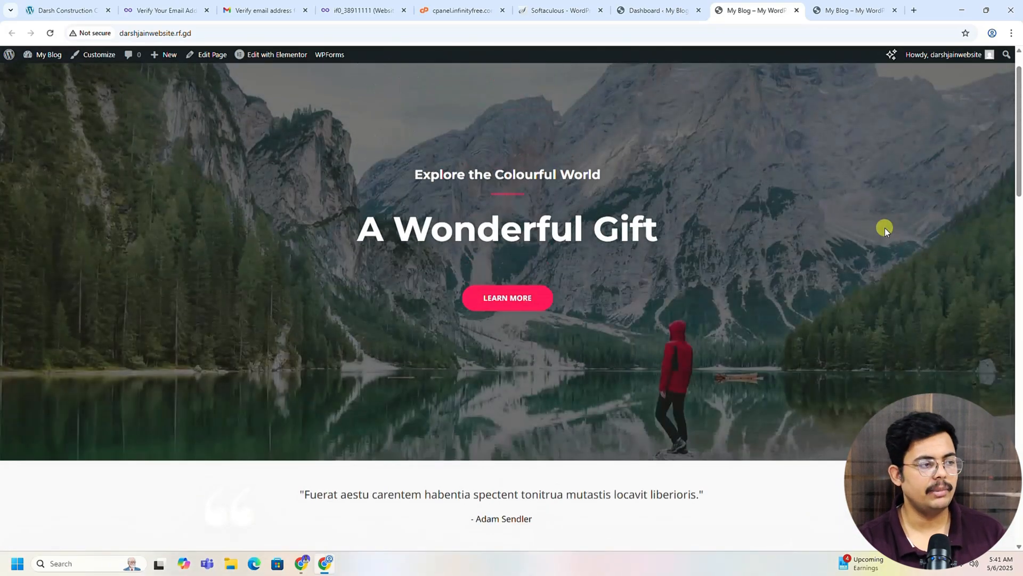
scroll(884, 228, up, 2)
click(634, 18)
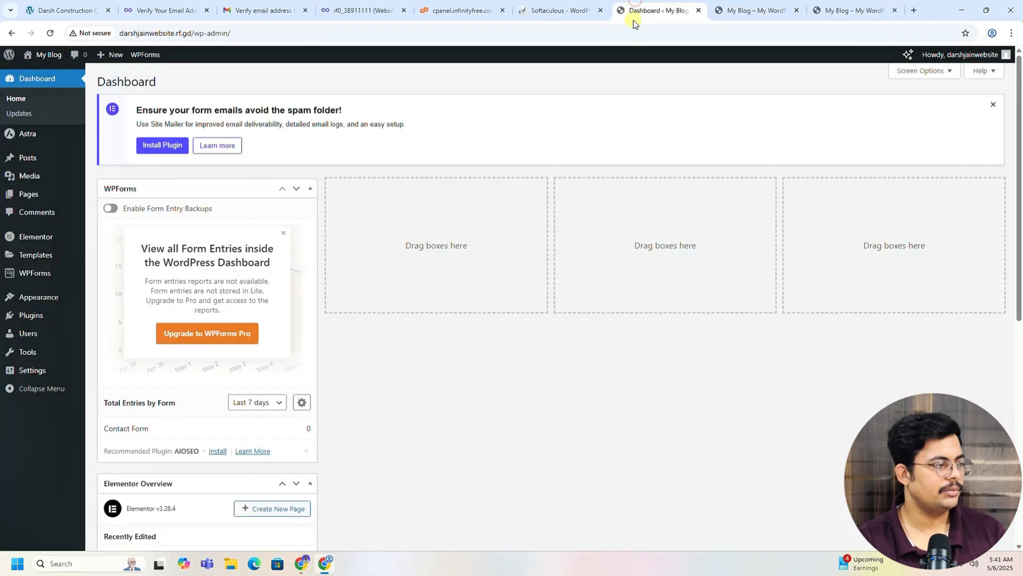
click(773, 9)
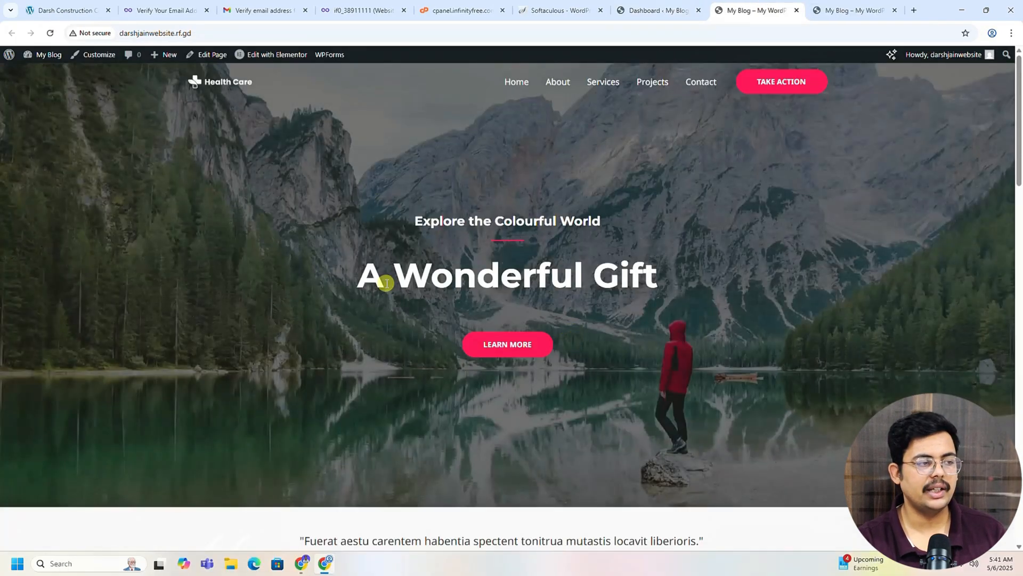
scroll(645, 336, down, 7)
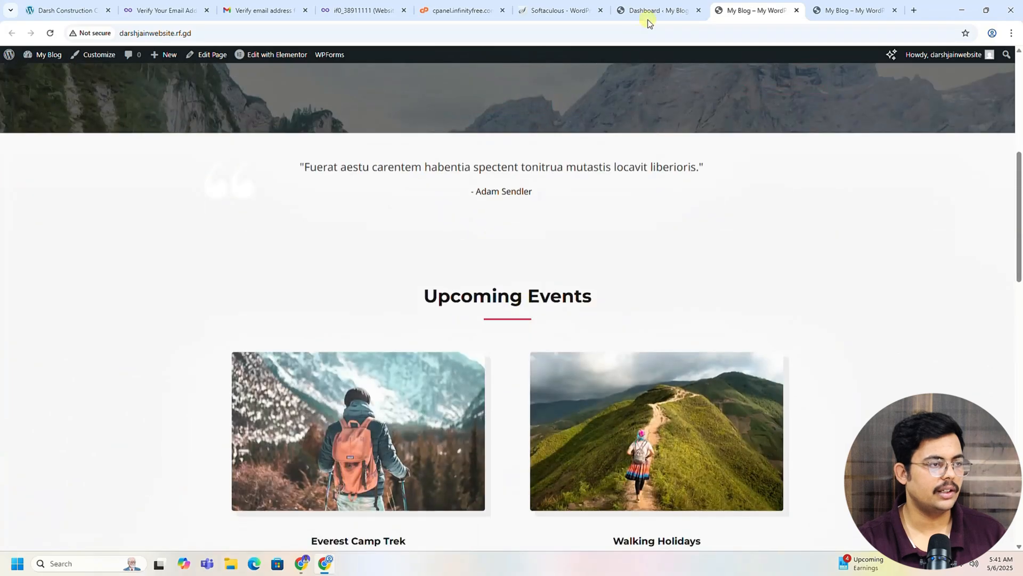
click(661, 10)
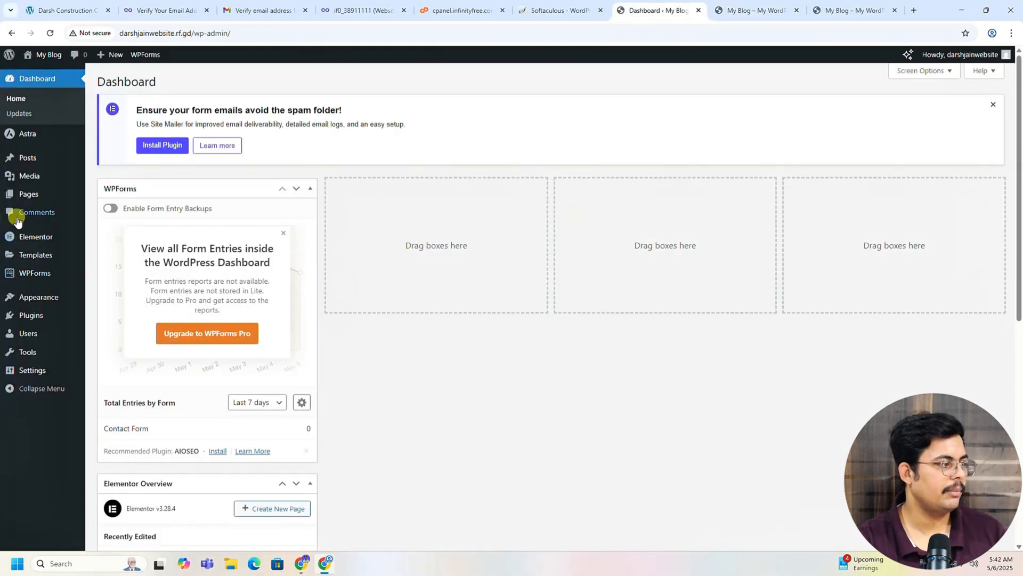
Step: Reload the old My Blog tab so it shows the Health Care homepage with the 'A Wonderful Gift' hero
click(28, 200)
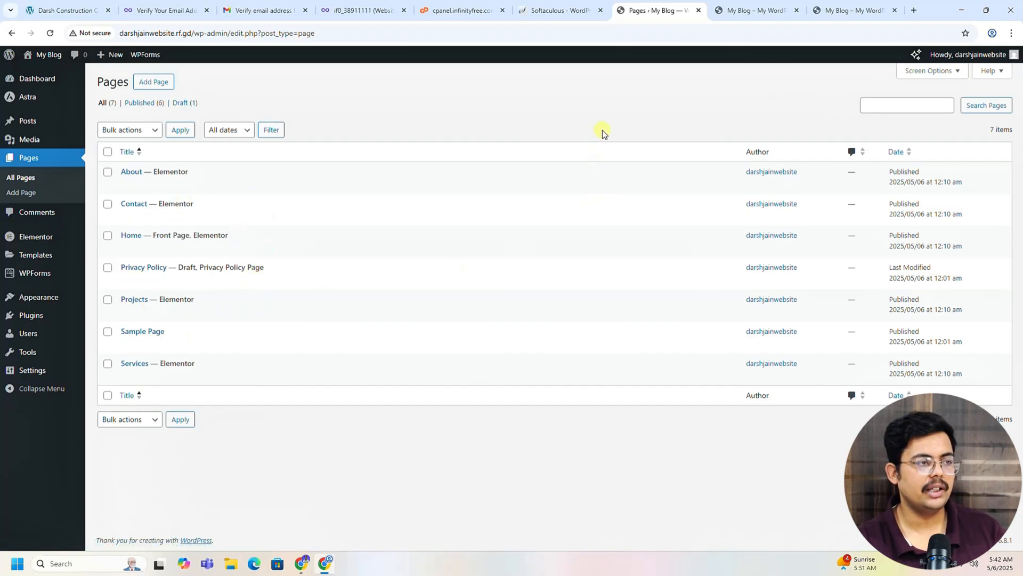
click(756, 10)
scroll(613, 278, up, 6)
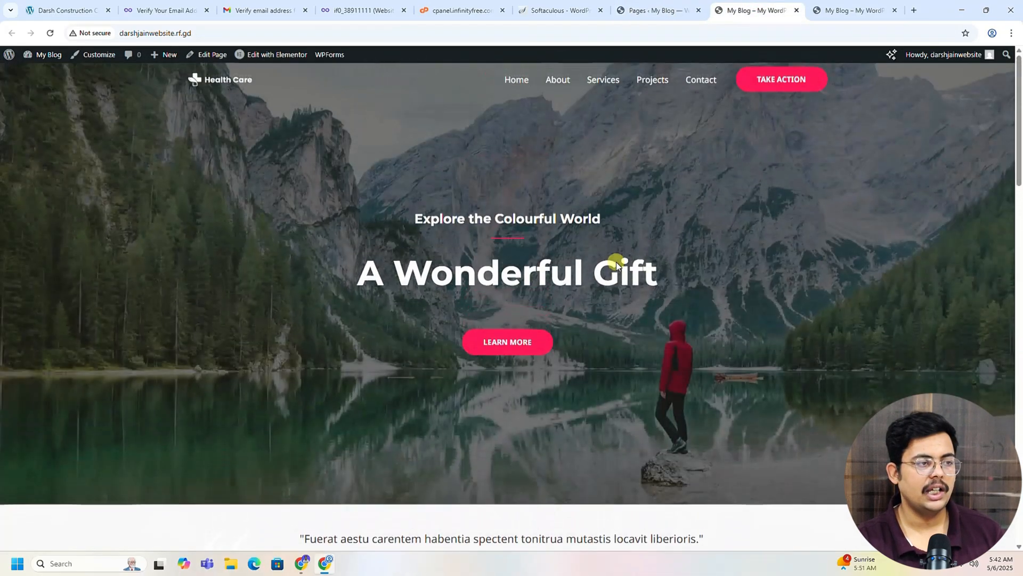
click(848, 10)
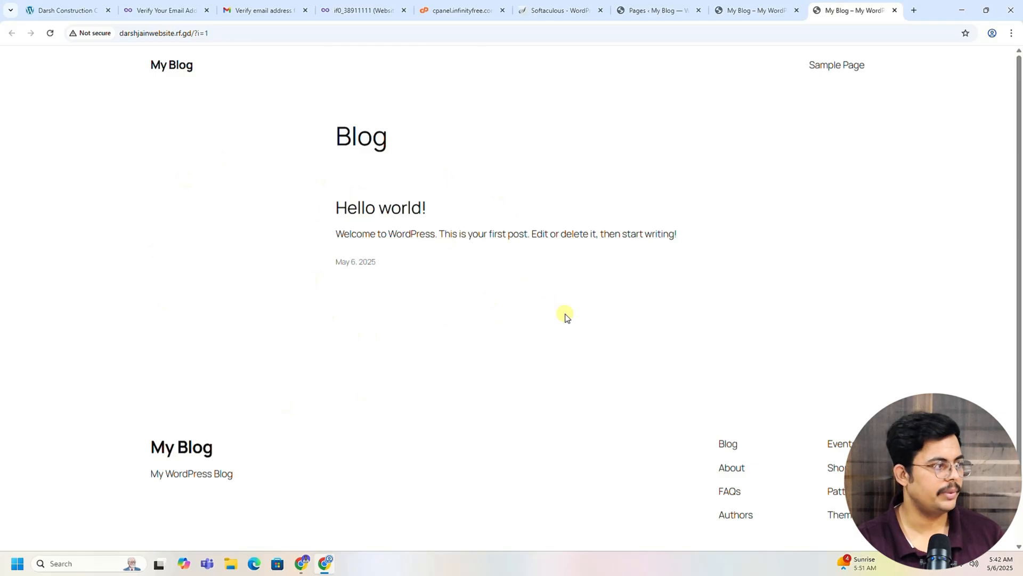
click(50, 34)
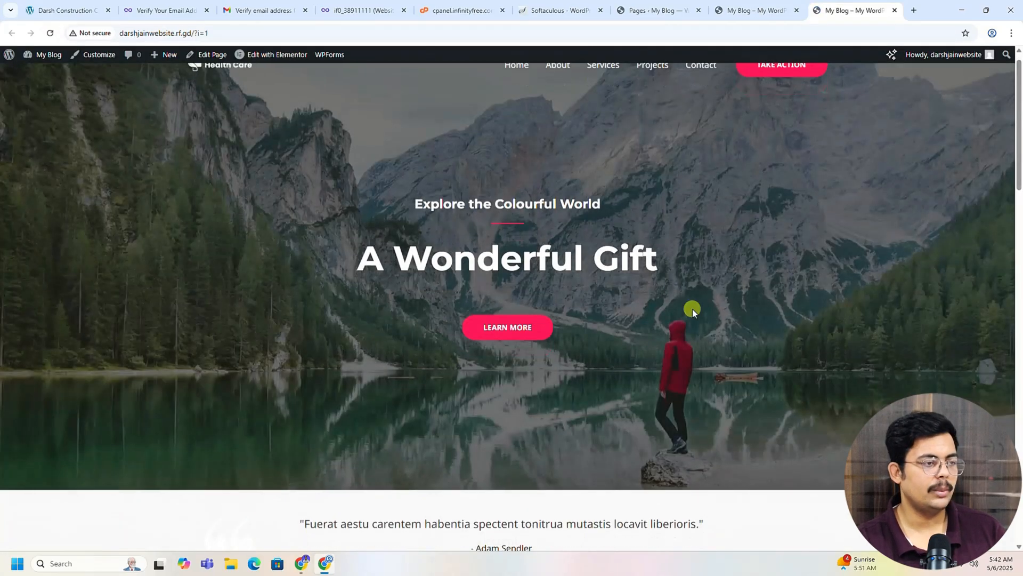
scroll(699, 196, down, 4)
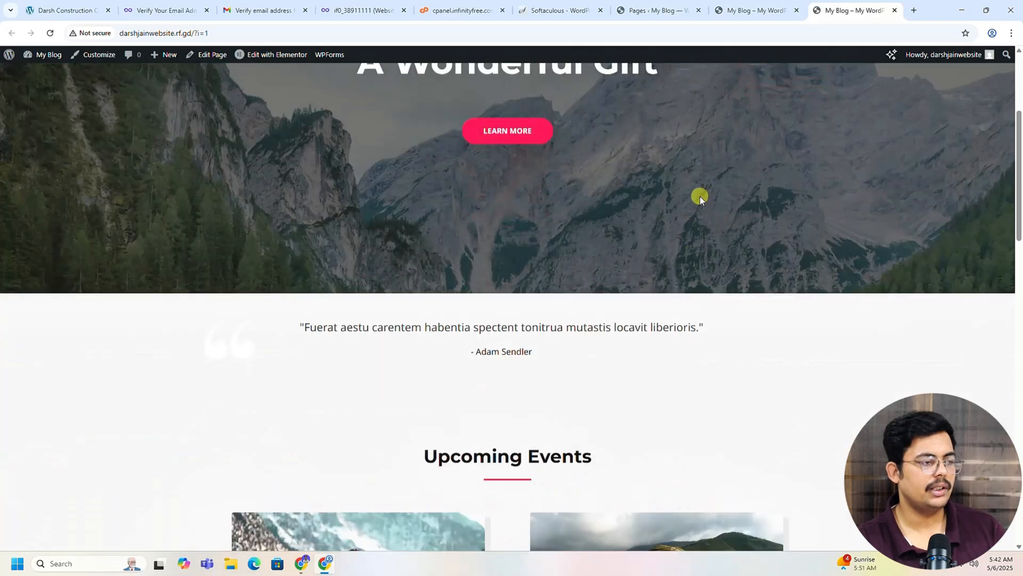
scroll(700, 197, down, 12)
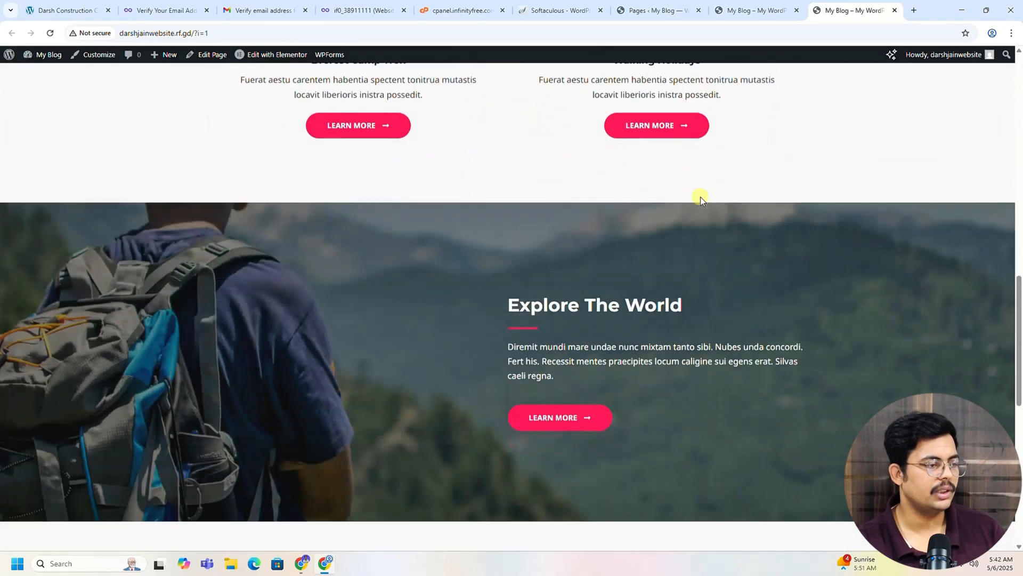
scroll(700, 197, up, 16)
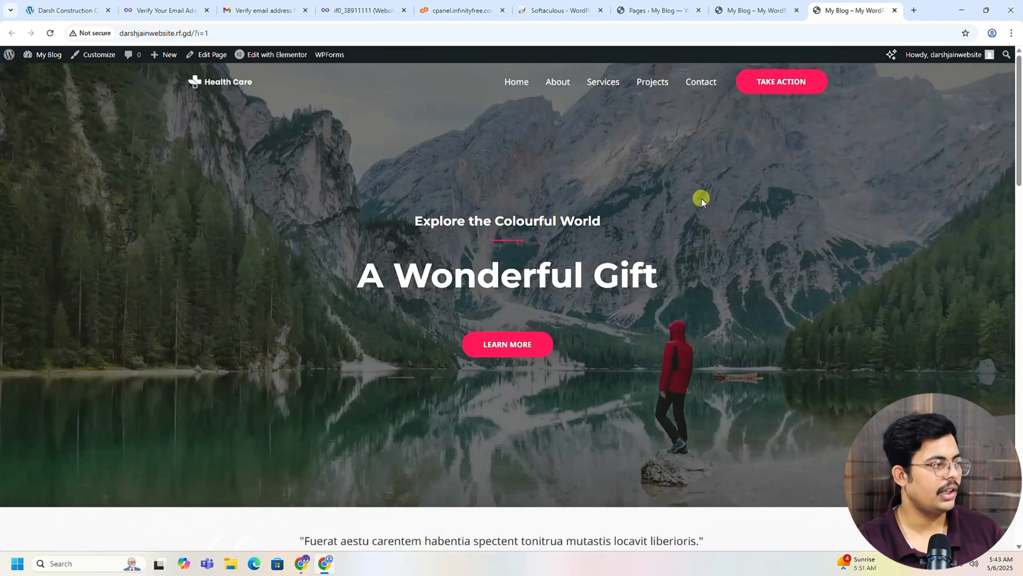
Step: Compare connection security: the new site shows Not secure, the Darsh Construction site is secure; then go to InfinityFree
click(99, 36)
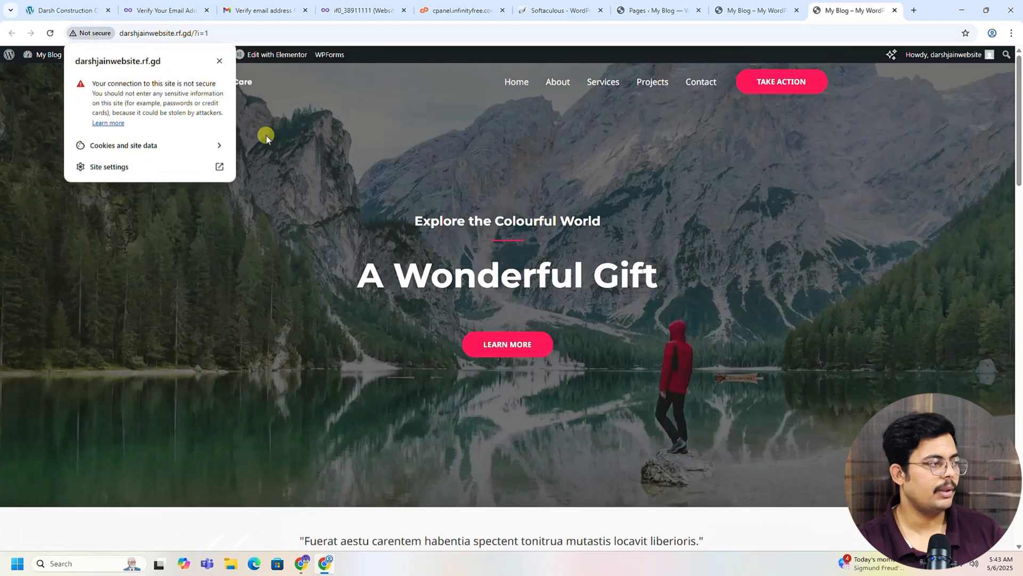
click(48, 9)
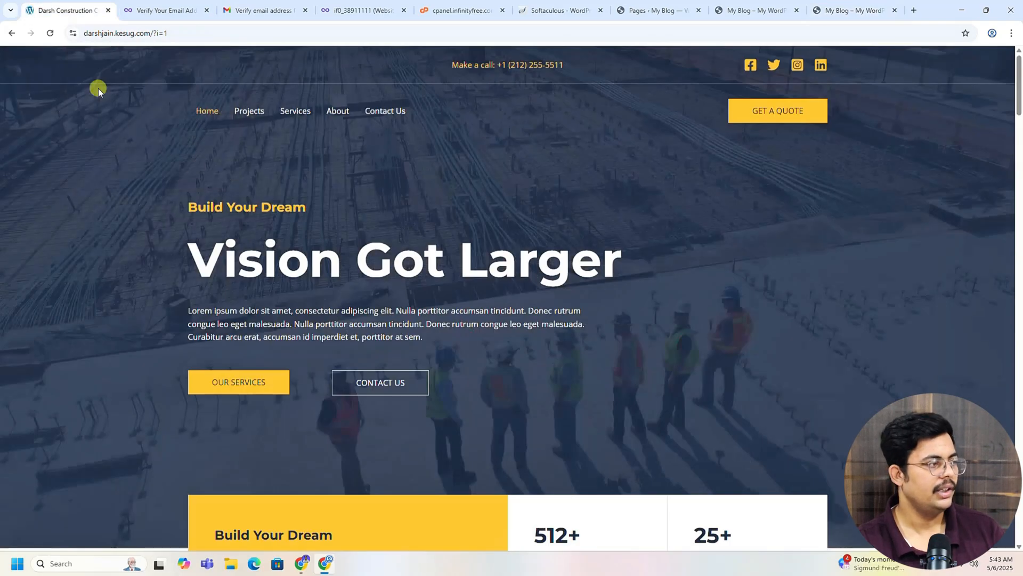
click(74, 33)
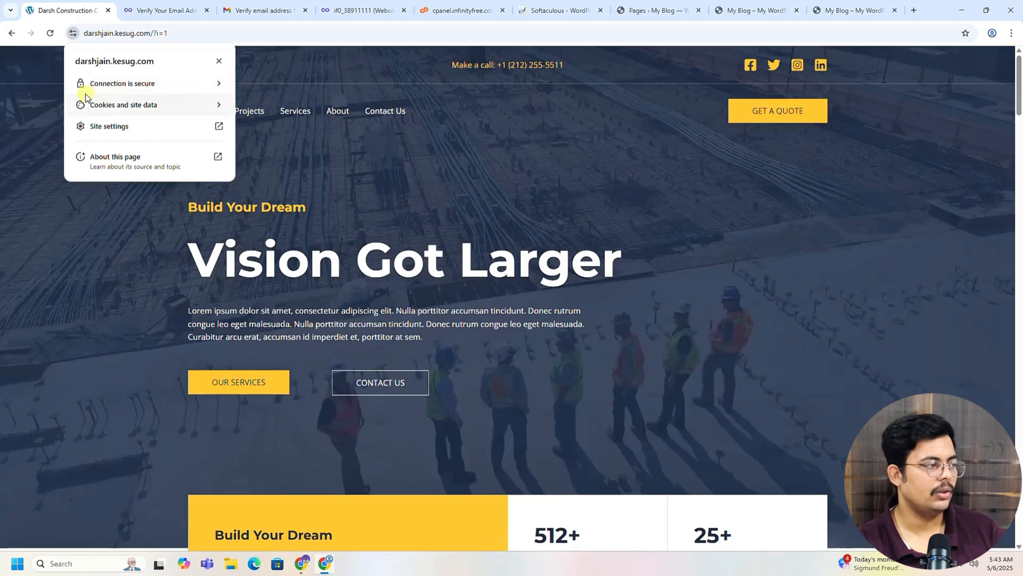
click(98, 226)
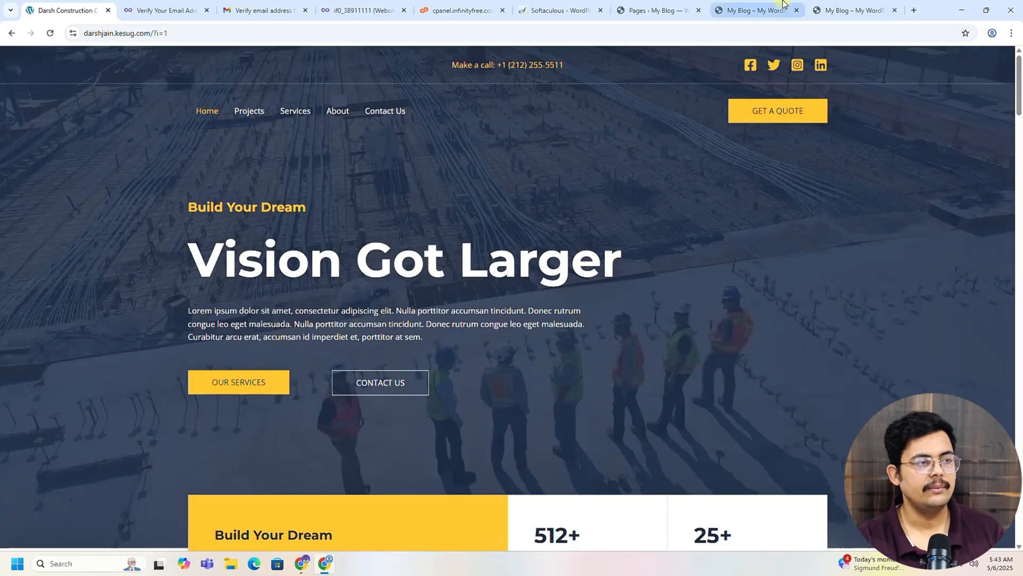
click(847, 10)
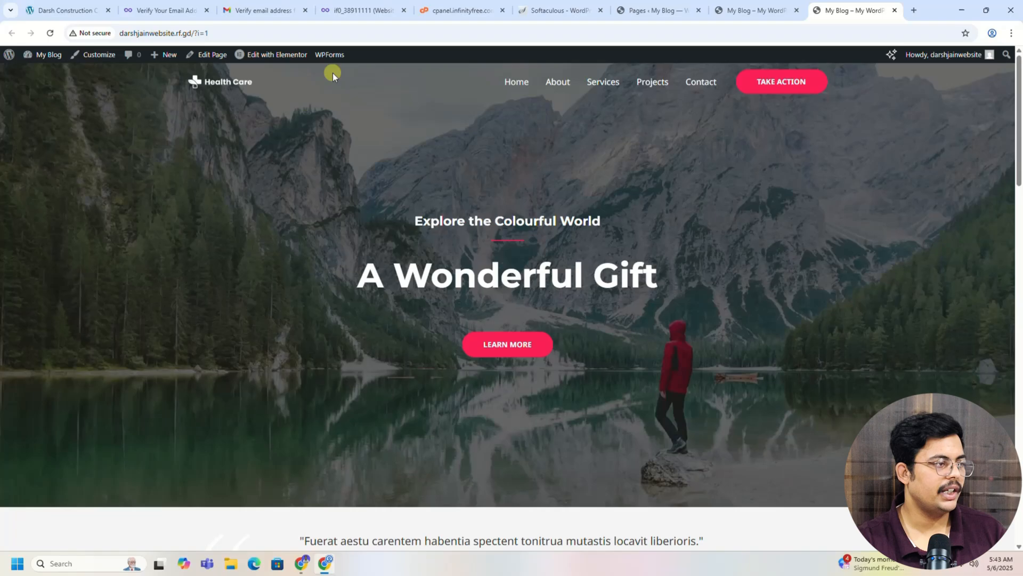
click(360, 10)
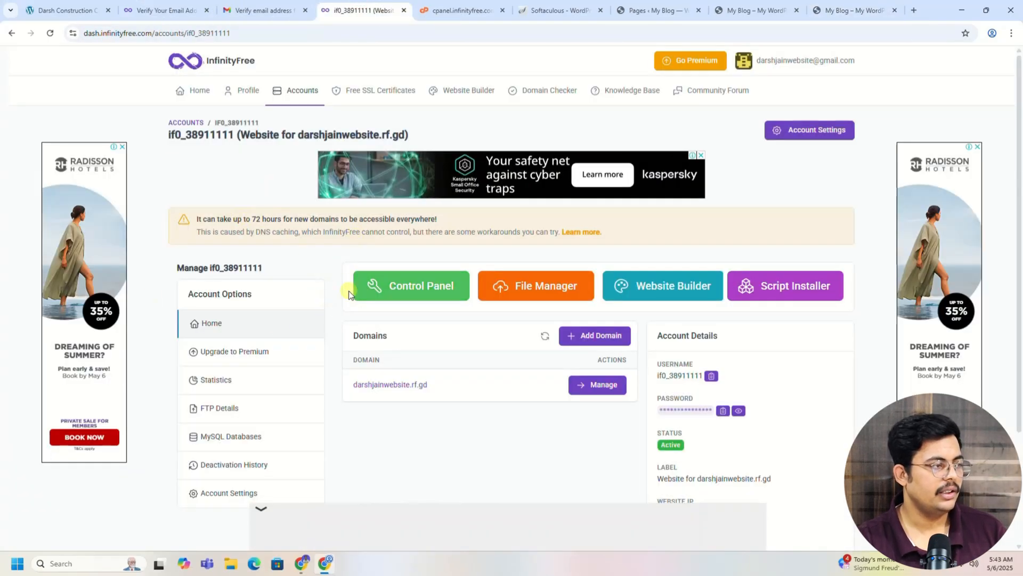
Step: Dismiss the full-screen ad and go to the Free SSL Certificates page
click(193, 91)
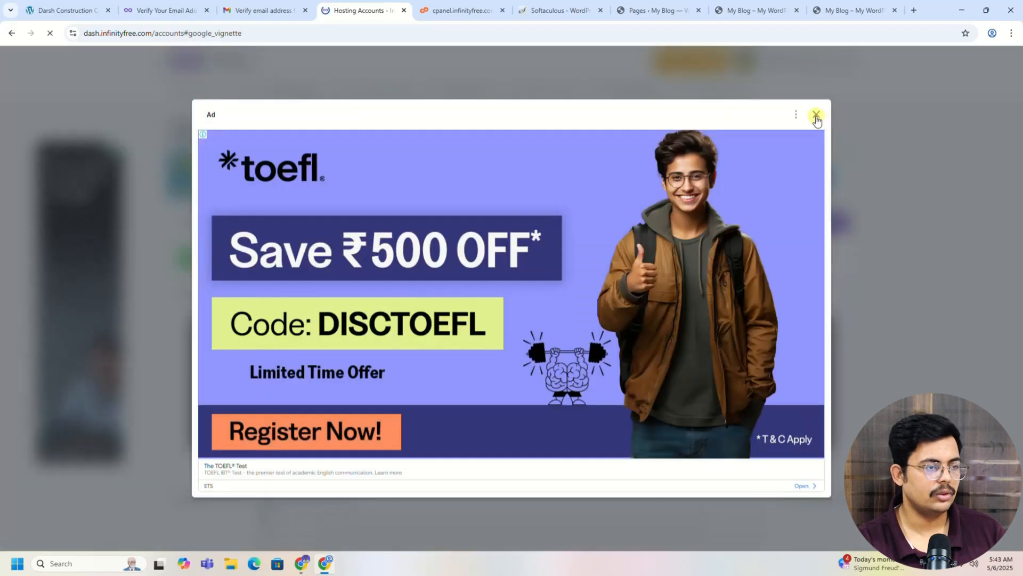
click(816, 114)
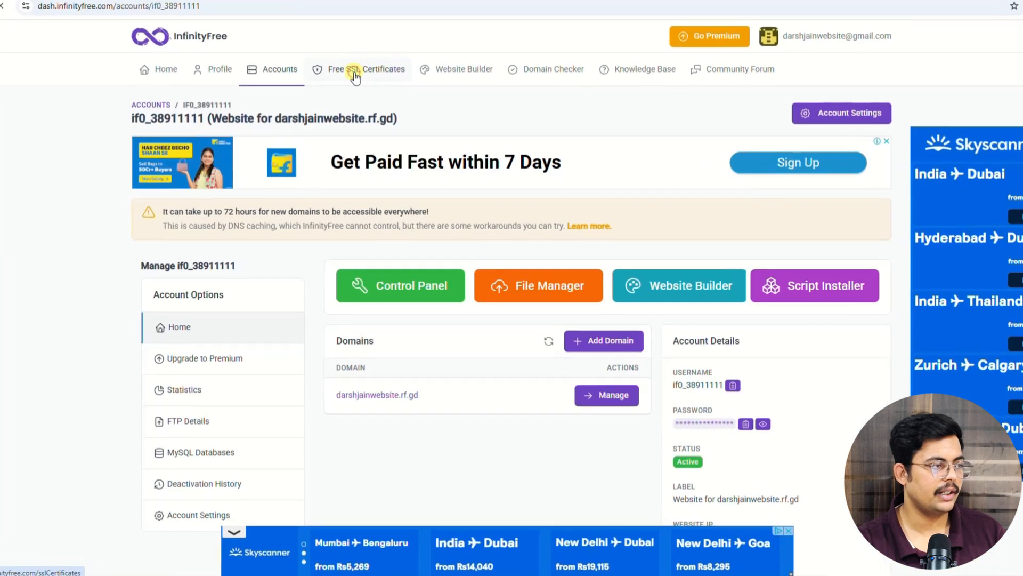
click(370, 94)
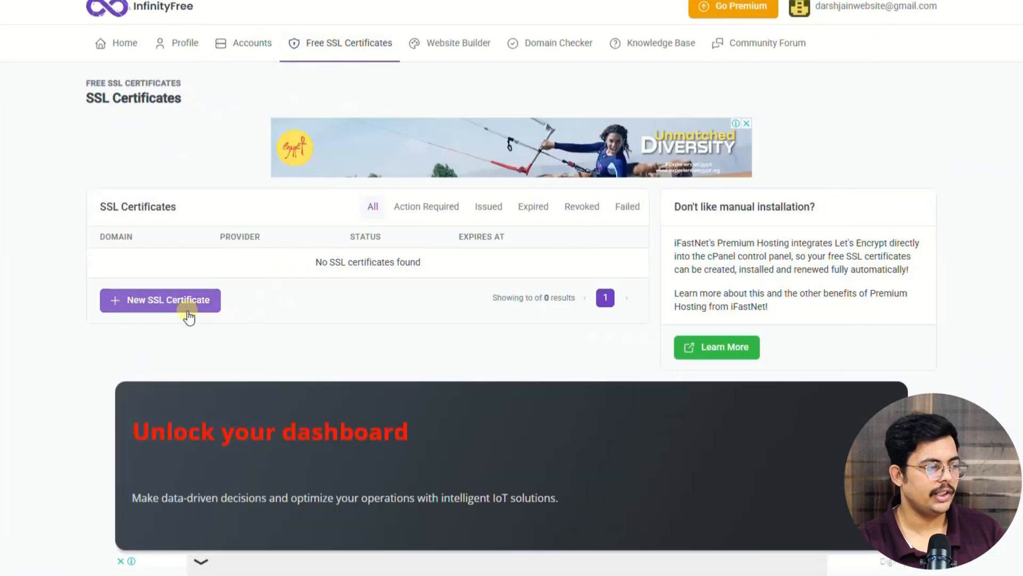
click(174, 305)
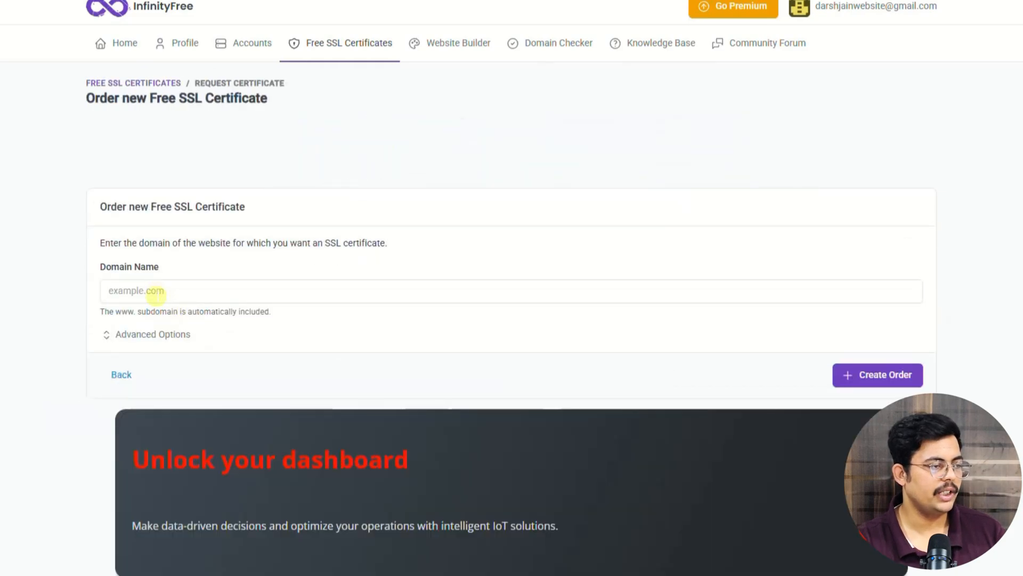
click(156, 292)
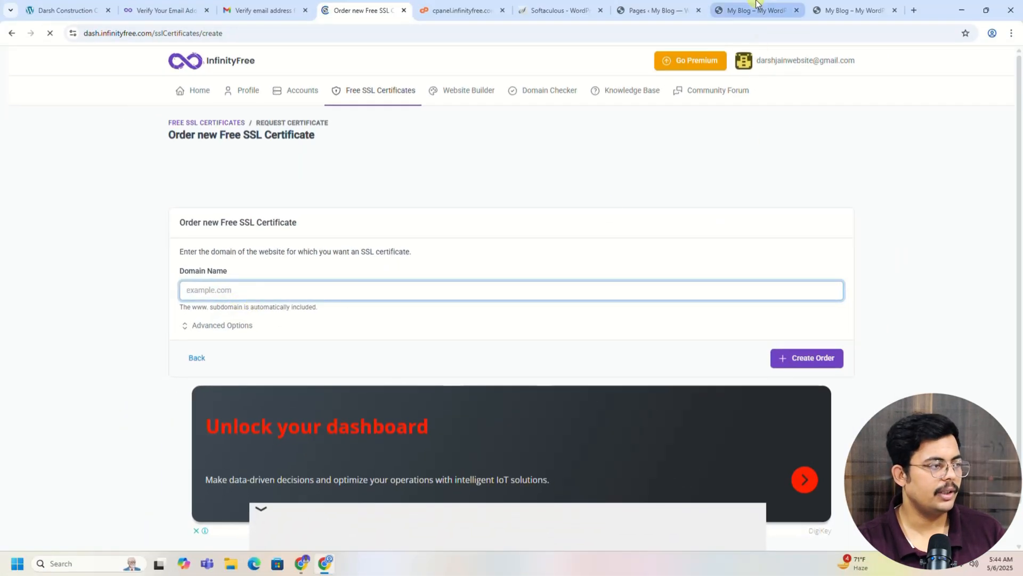
click(757, 6)
drag(200, 33, 121, 33)
key(ctrl+c)
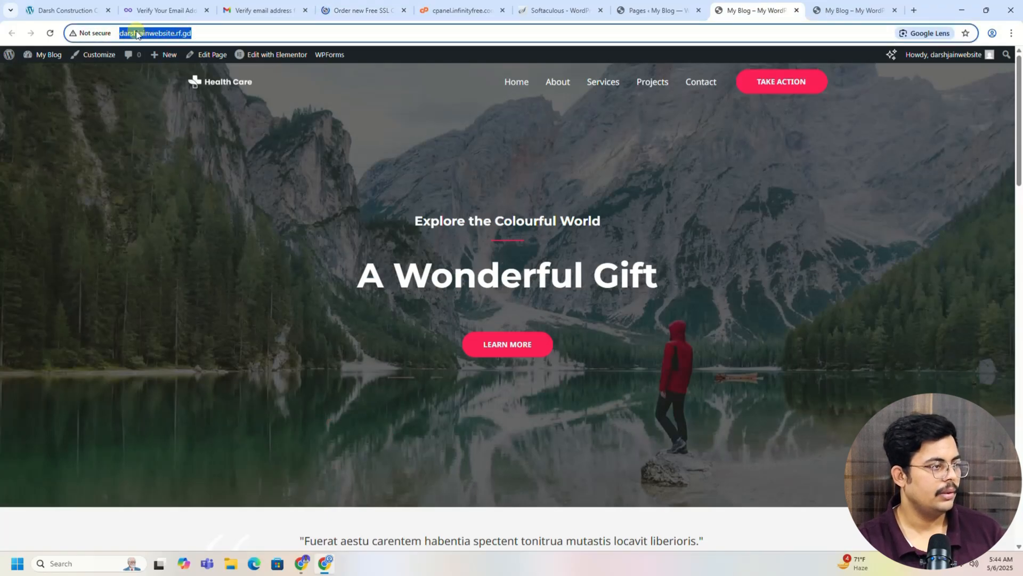
click(363, 10)
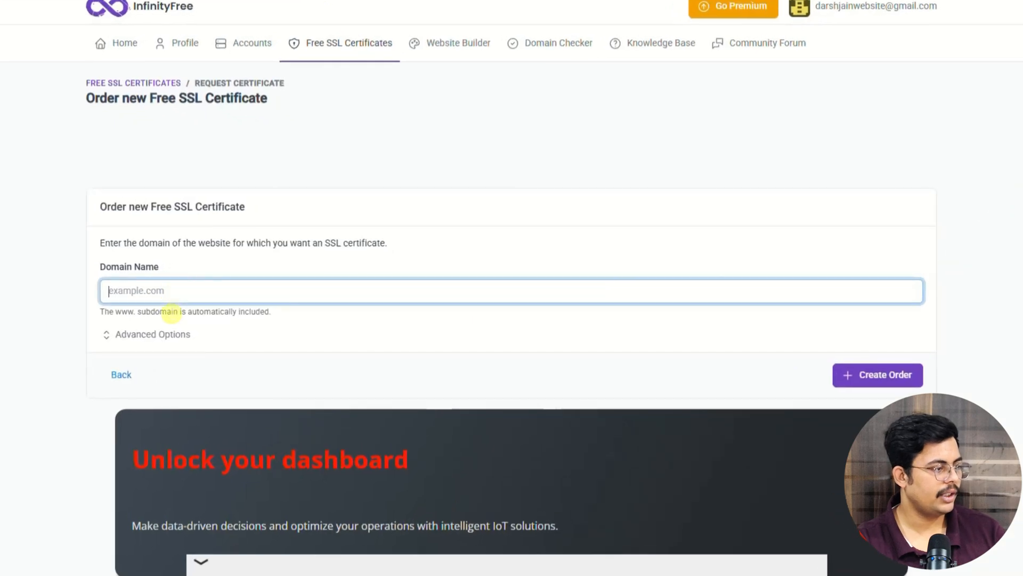
key(ctrl+v)
drag(133, 290, 91, 290)
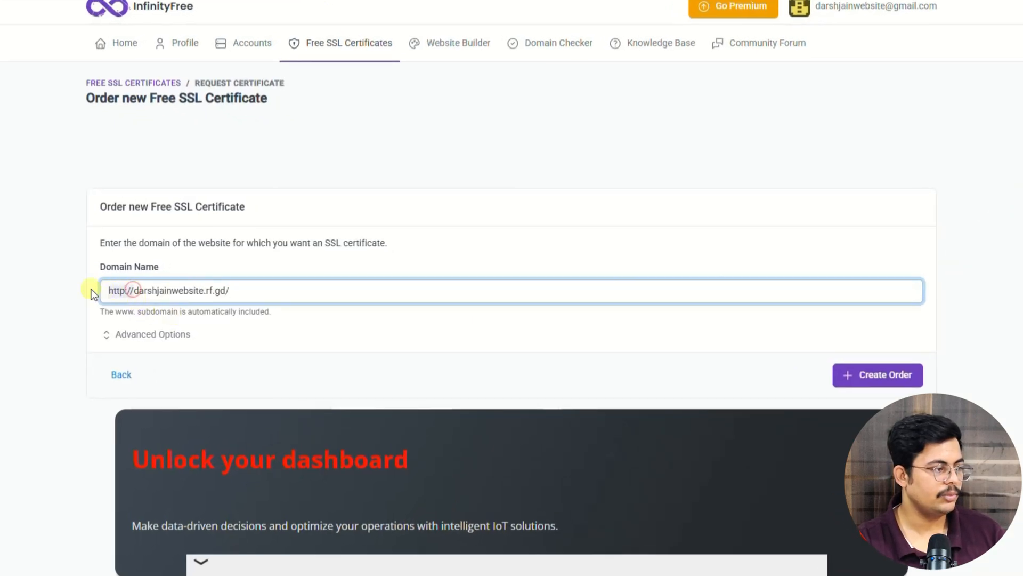
key(BackSpace)
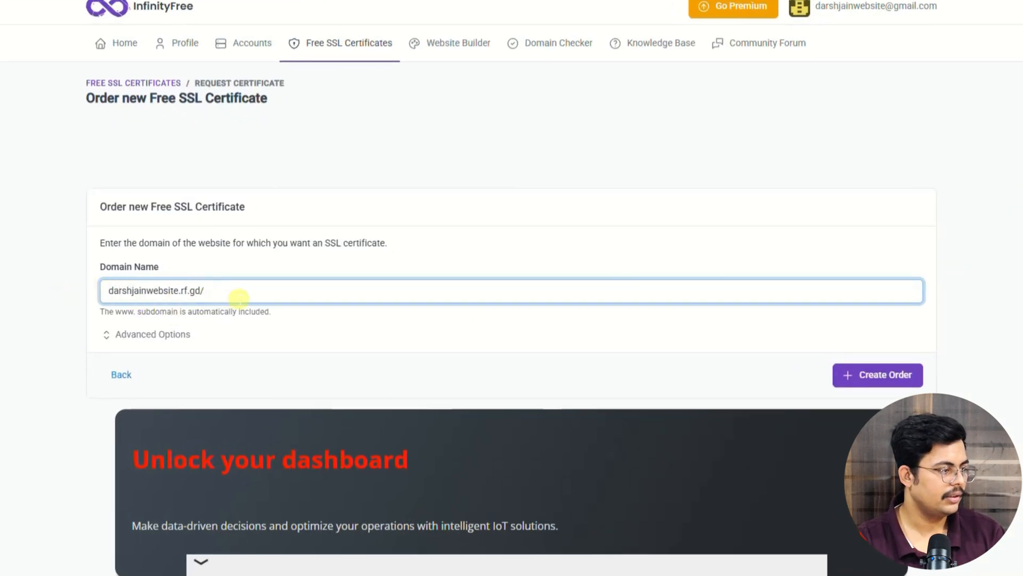
key(BackSpace)
click(238, 322)
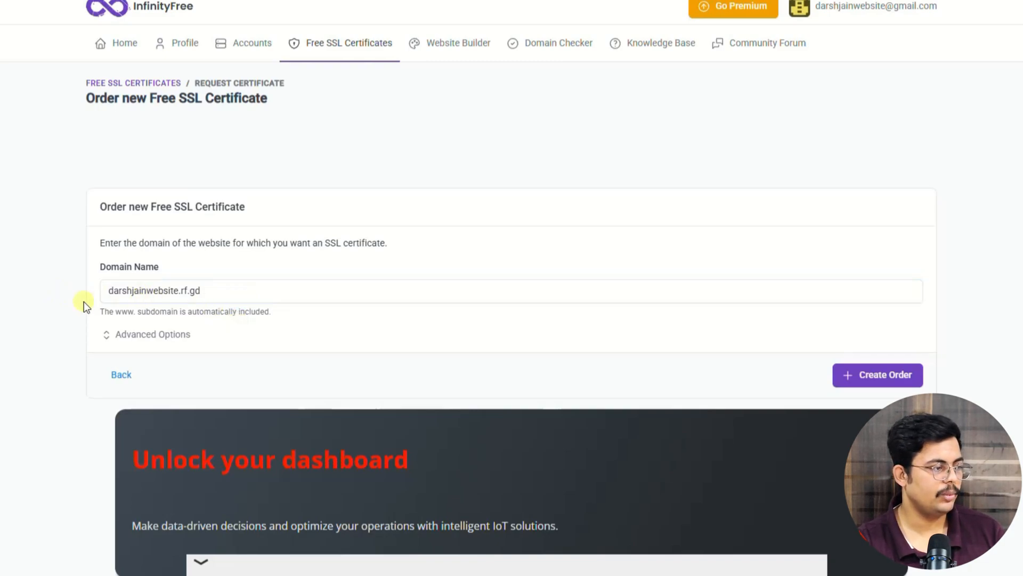
Step: In the advanced options, leave SSL Provider set to Use Recommended Provider
click(163, 335)
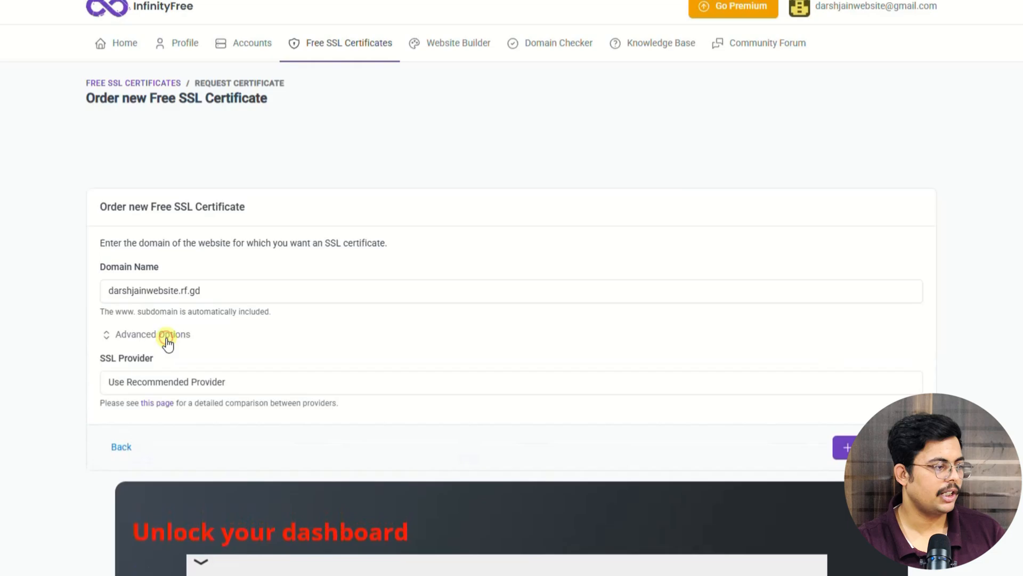
scroll(168, 340, down, 1)
click(179, 255)
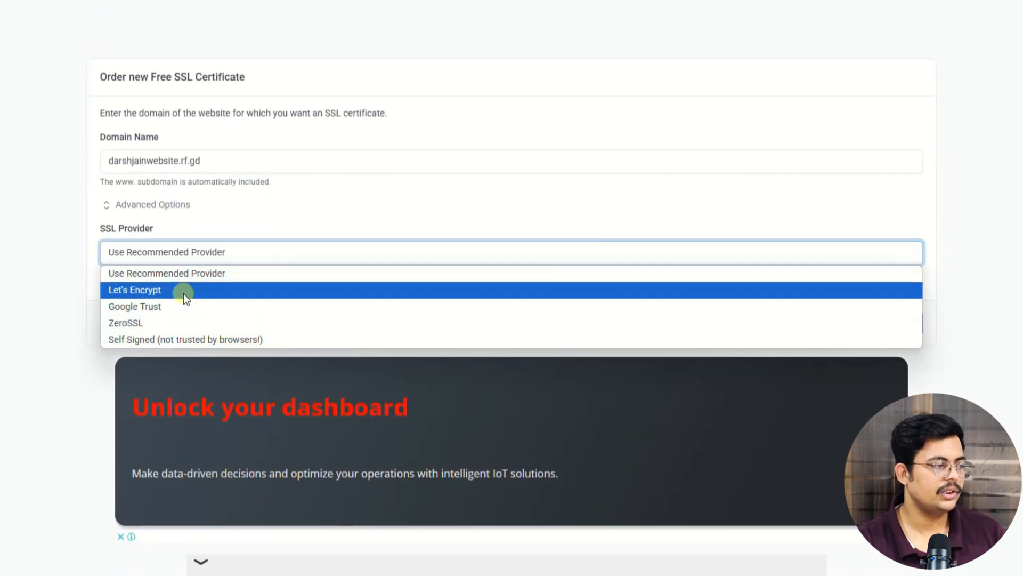
click(190, 275)
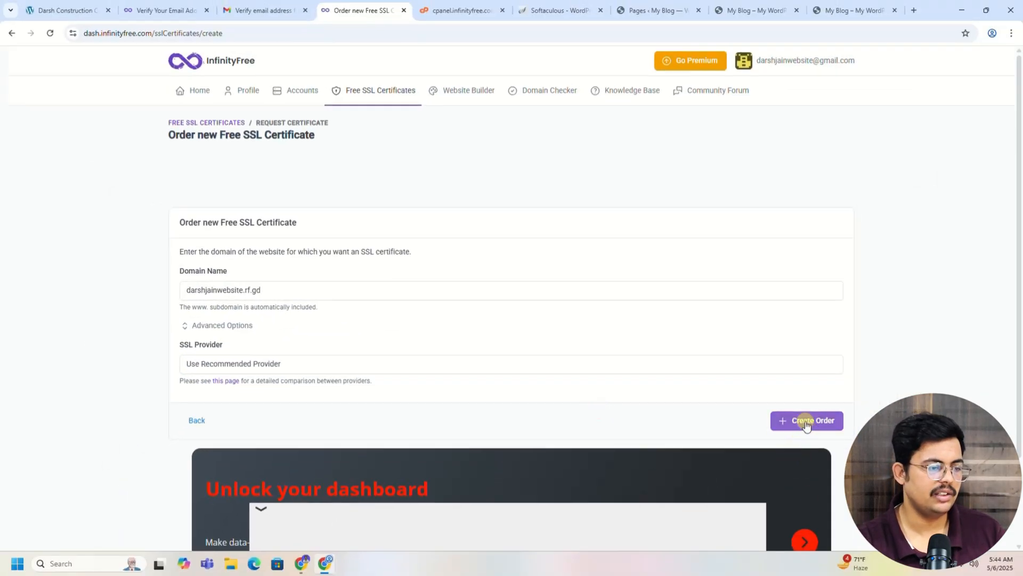
Step: Create the Google Trust SSL order and review its _acme-challenge CNAME validation details
click(807, 421)
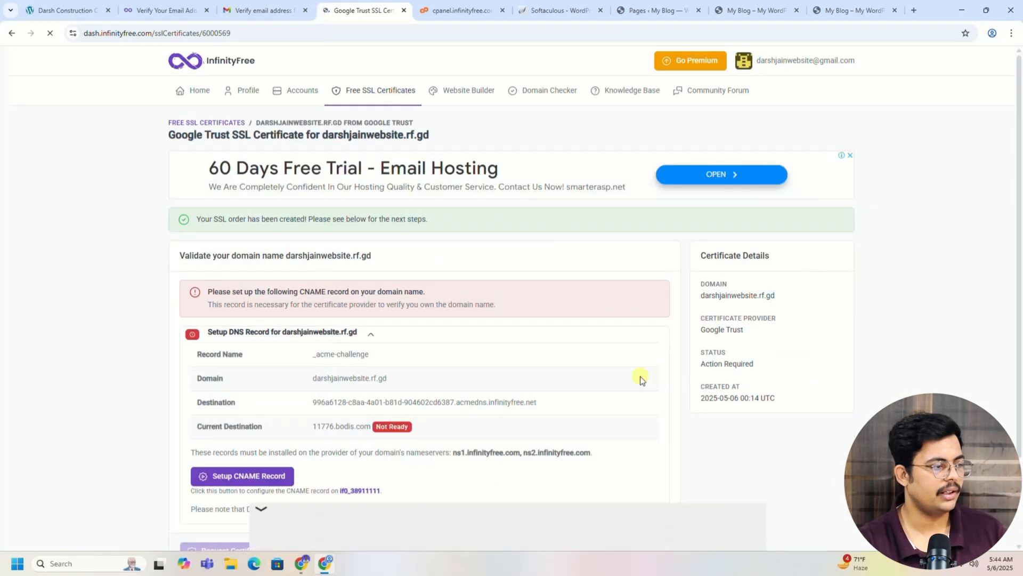
scroll(557, 368, down, 1)
scroll(485, 381, down, 1)
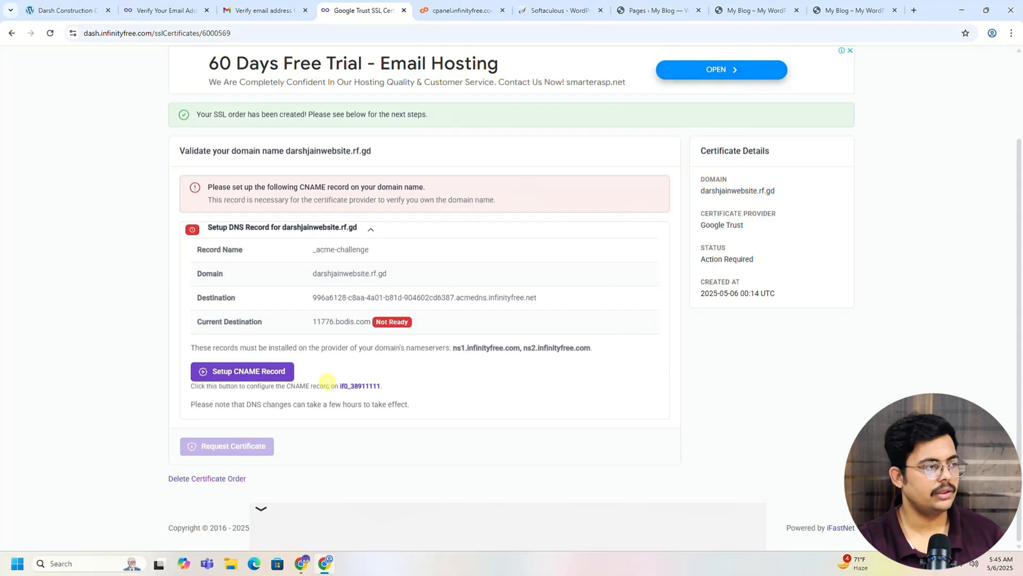
key(ctrl+0)
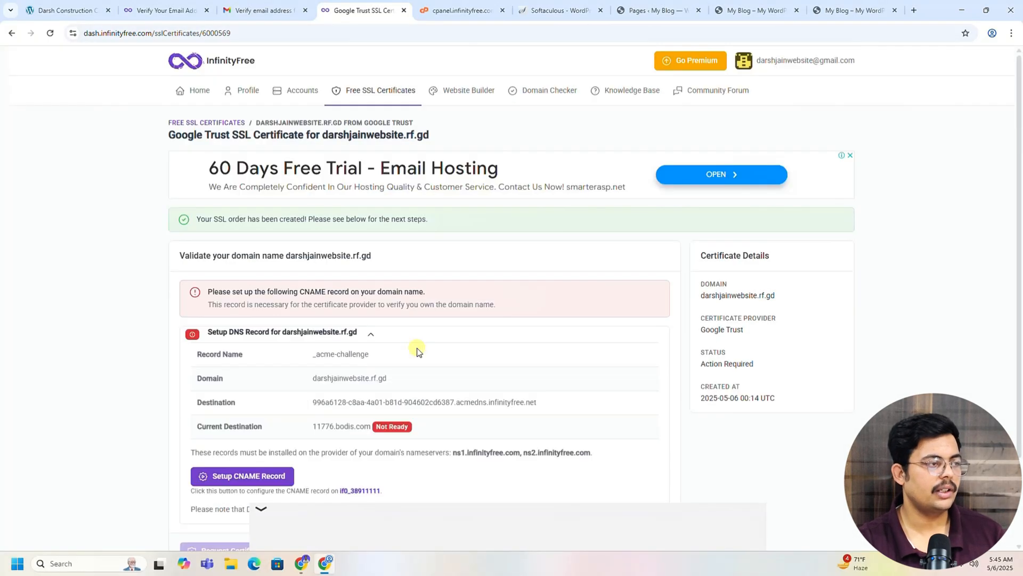
click(453, 6)
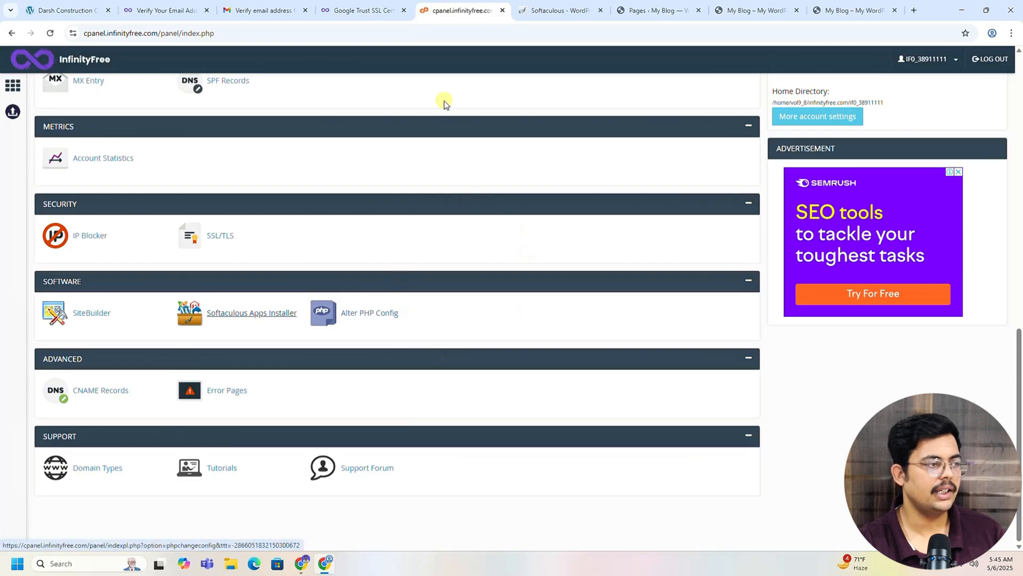
click(360, 10)
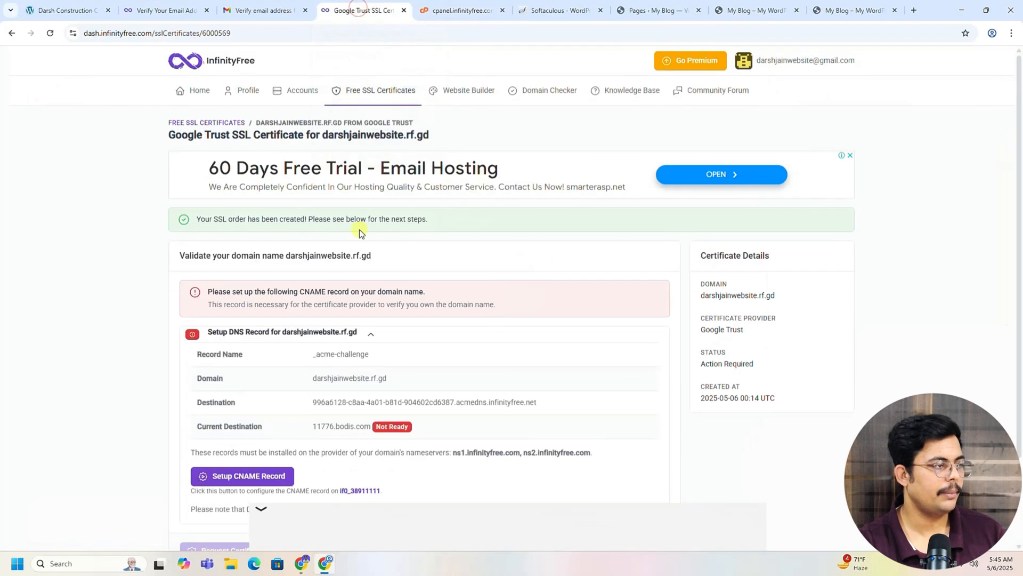
Step: Duplicate the certificate tab and navigate to the hosting account's Custom CNAME Records page
right_click(363, 9)
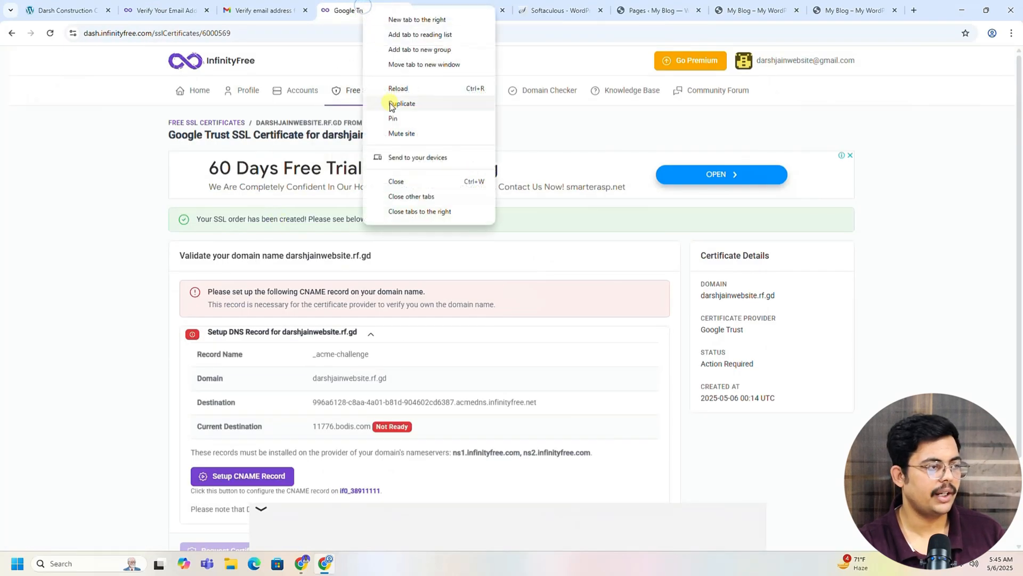
click(393, 104)
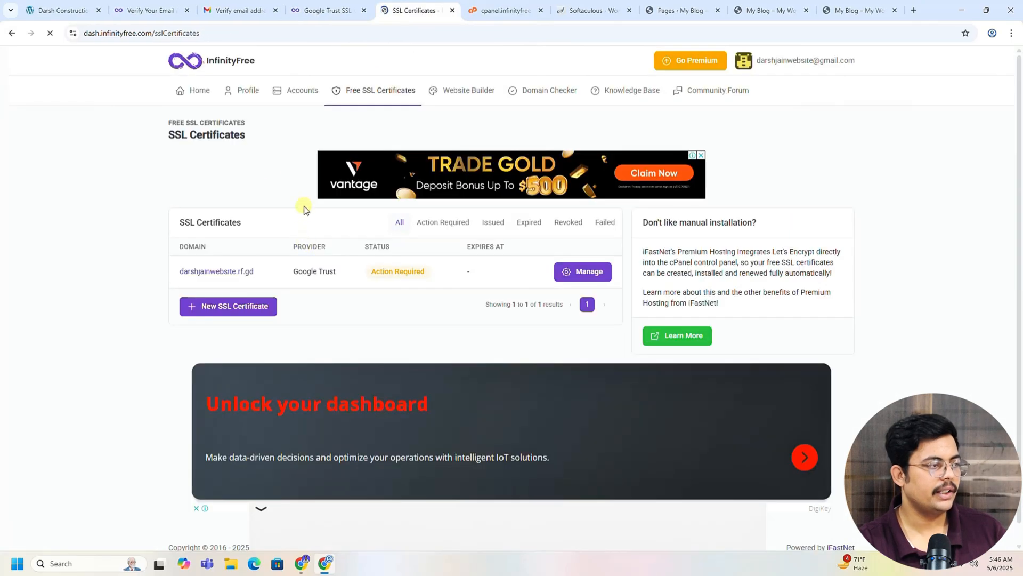
click(196, 95)
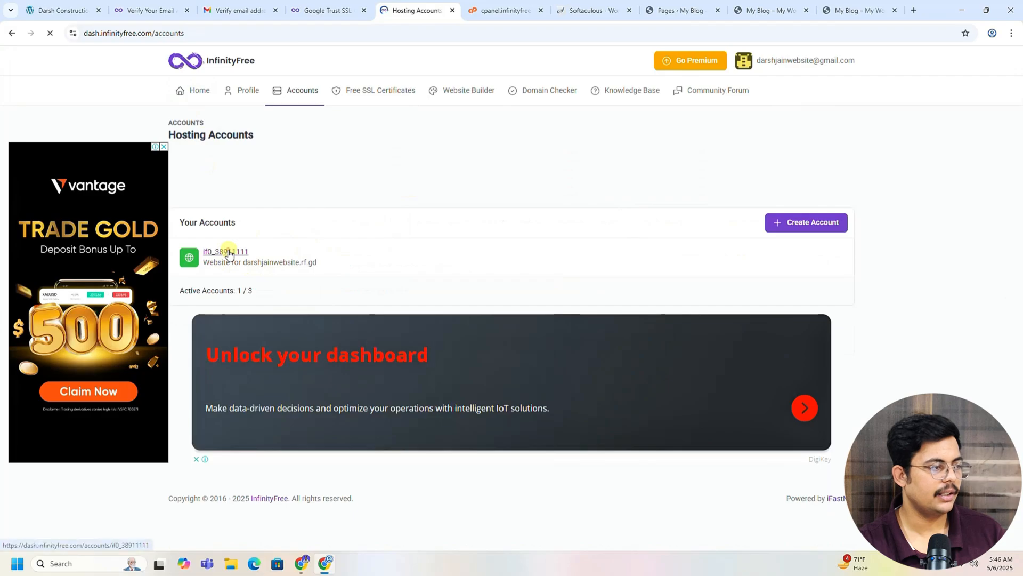
click(228, 253)
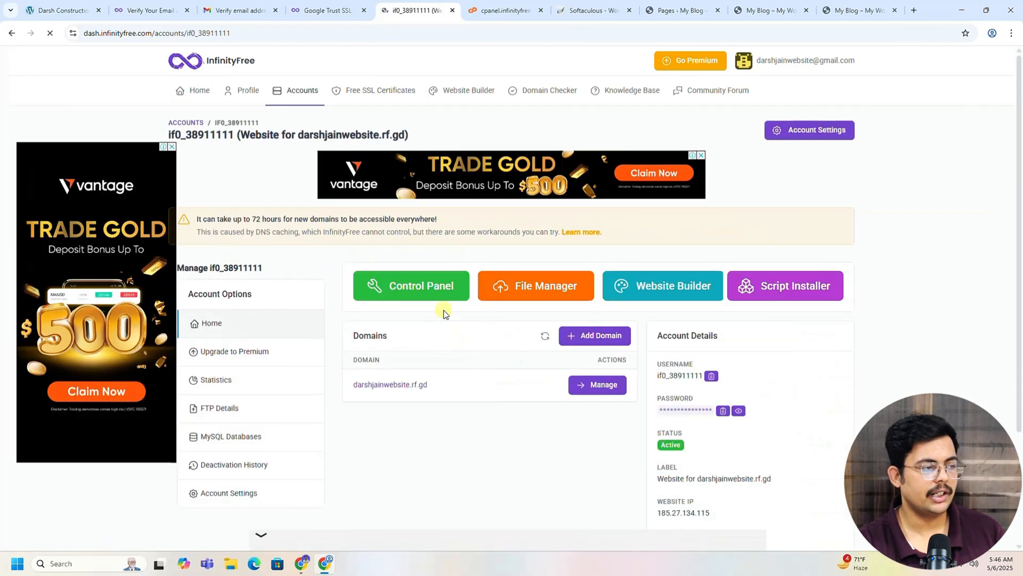
click(419, 293)
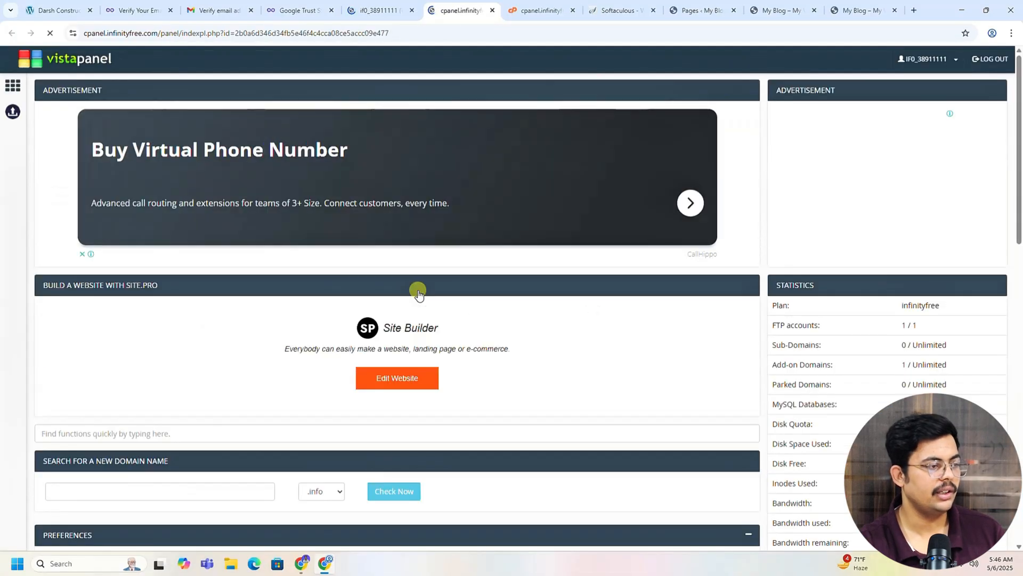
scroll(472, 256, down, 15)
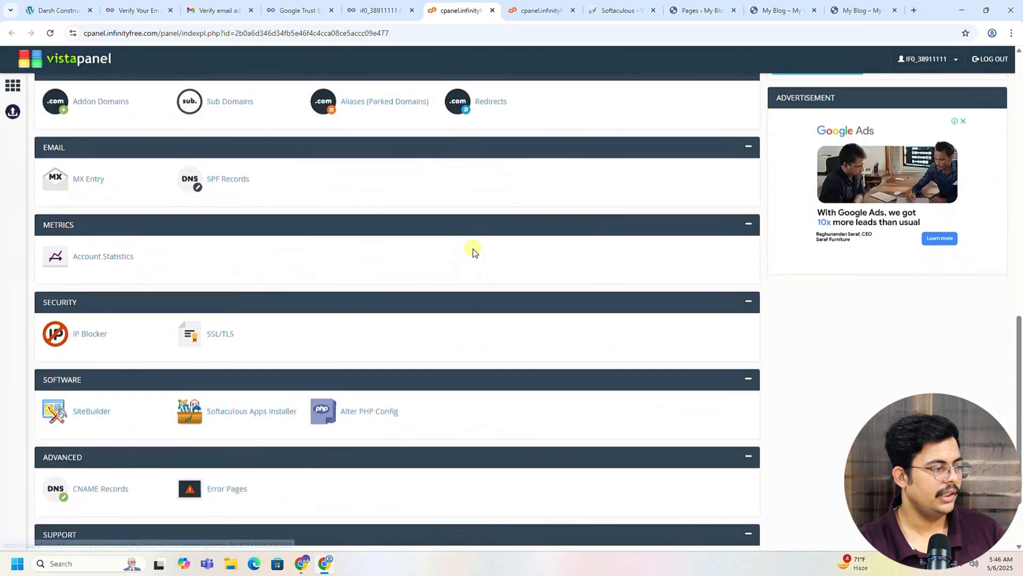
scroll(473, 250, down, 2)
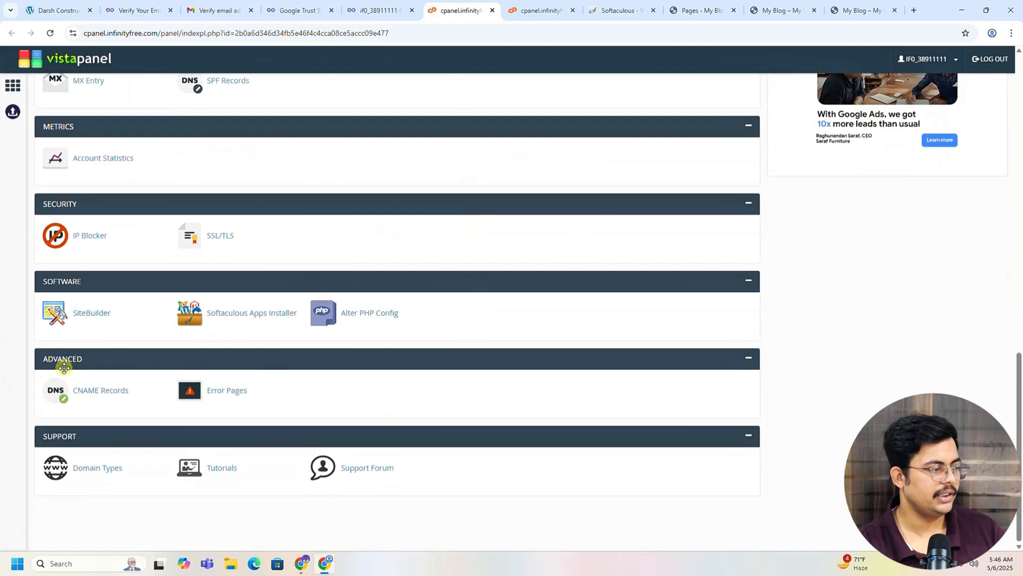
click(109, 397)
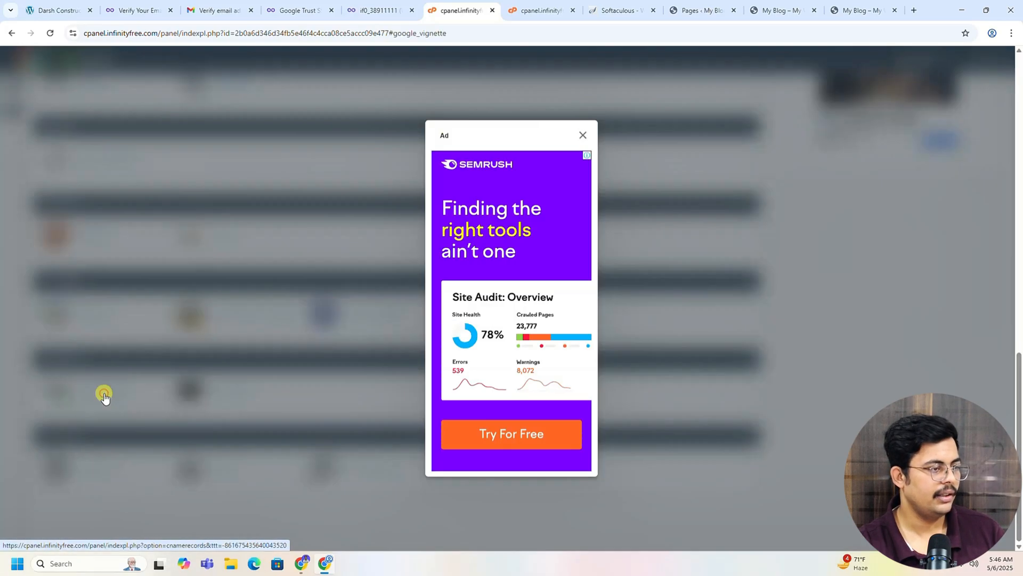
click(582, 135)
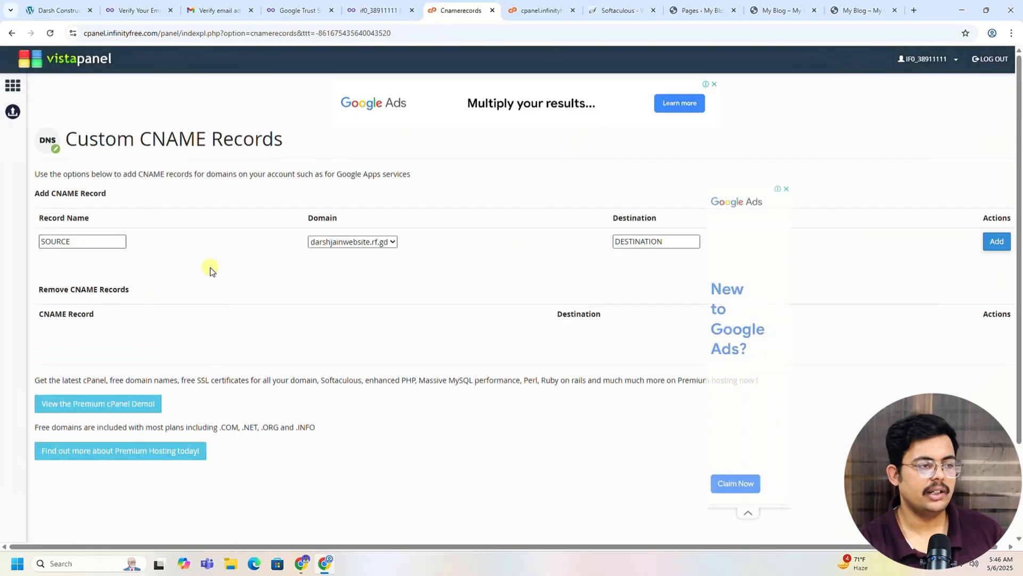
Step: Copy the _acme-challenge record name from the certificate page into the CNAME Record Name field
click(381, 10)
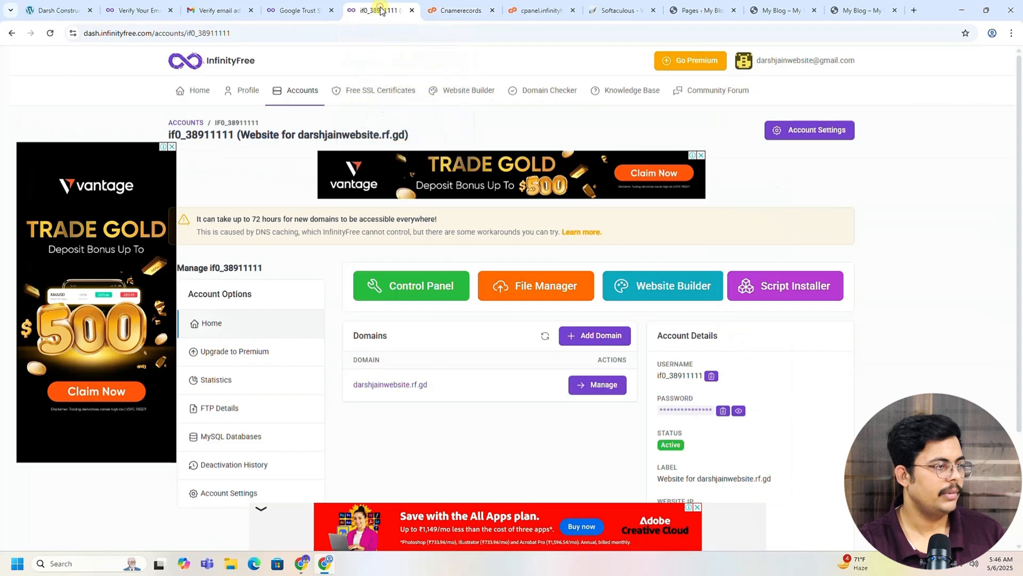
click(411, 11)
click(301, 10)
scroll(234, 330, down, 2)
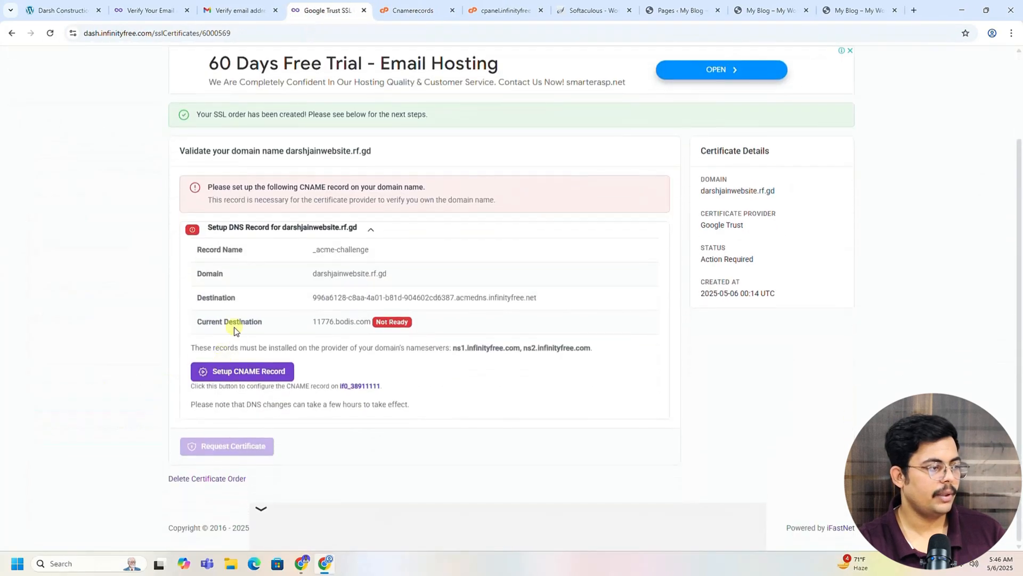
click(339, 249)
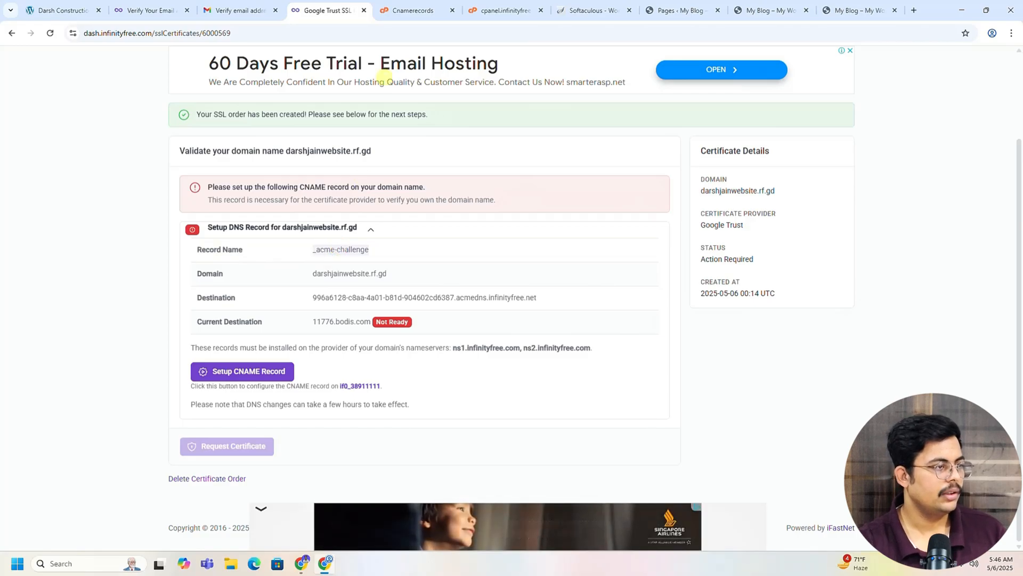
click(414, 9)
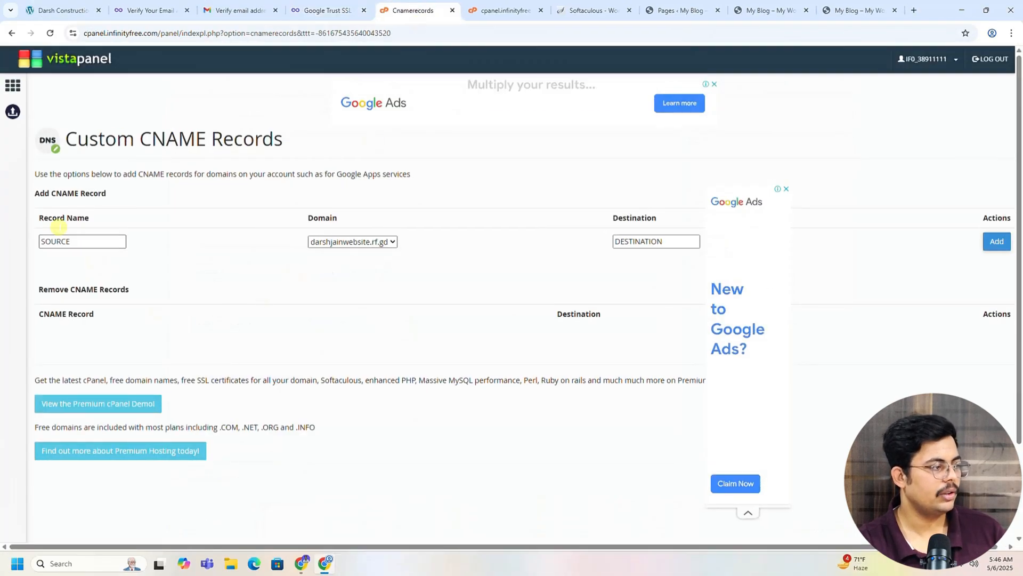
click(62, 240)
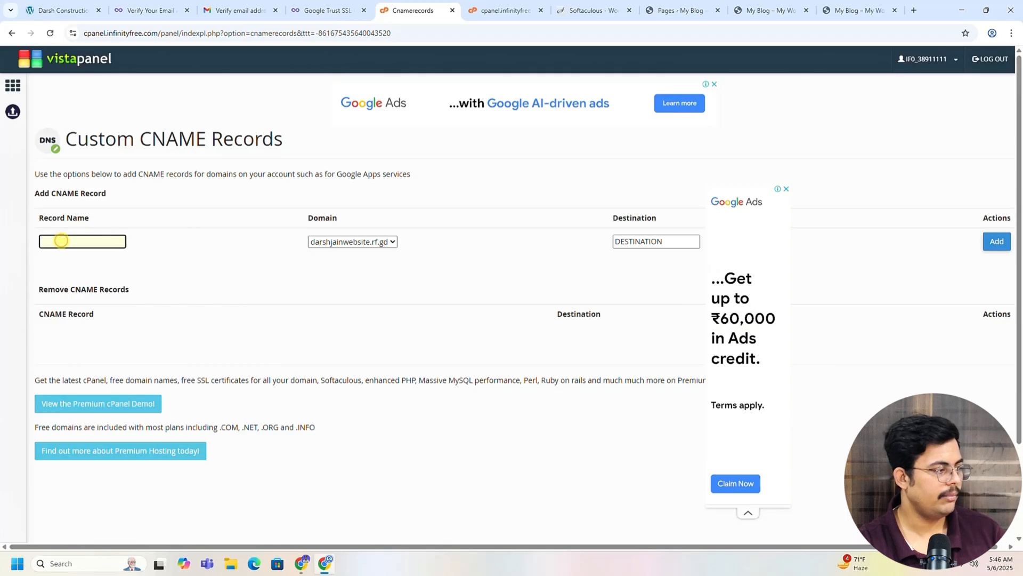
text(_acme-challenge)
click(88, 269)
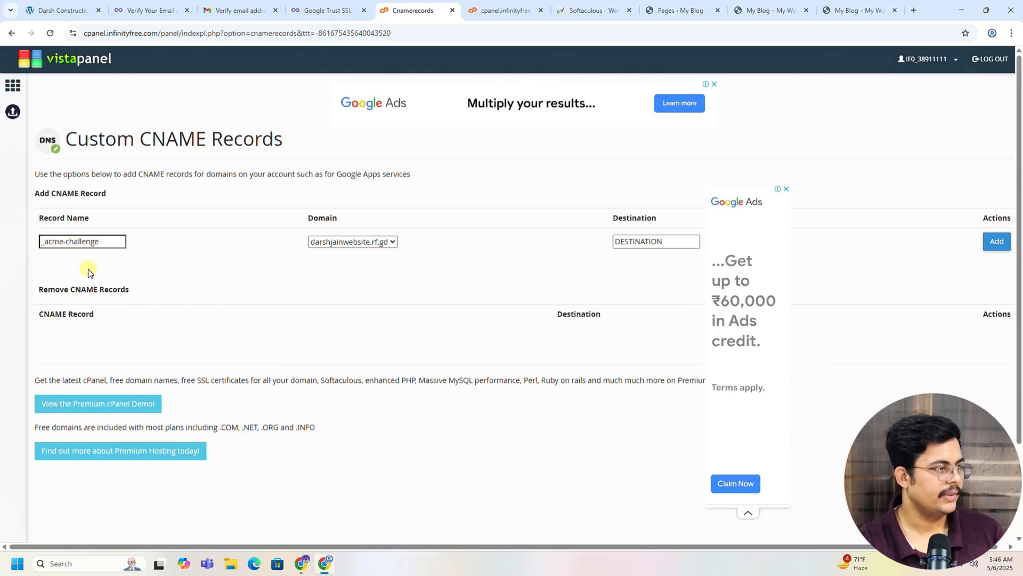
Step: Choose darshjainwebsite.rf.gd as domain, paste the acmedns.infinityfree.net destination, and add the record
click(308, 6)
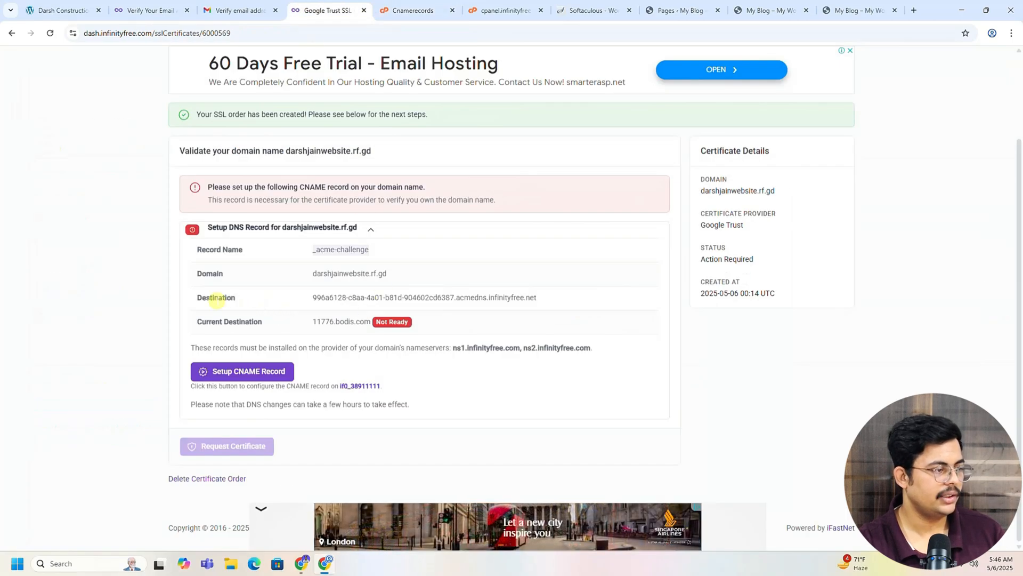
click(321, 297)
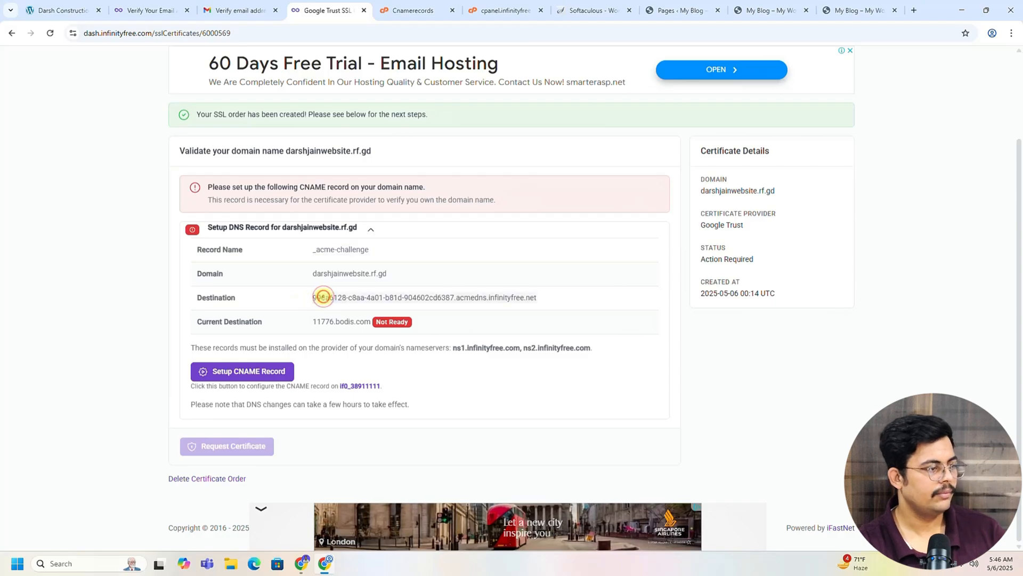
click(413, 10)
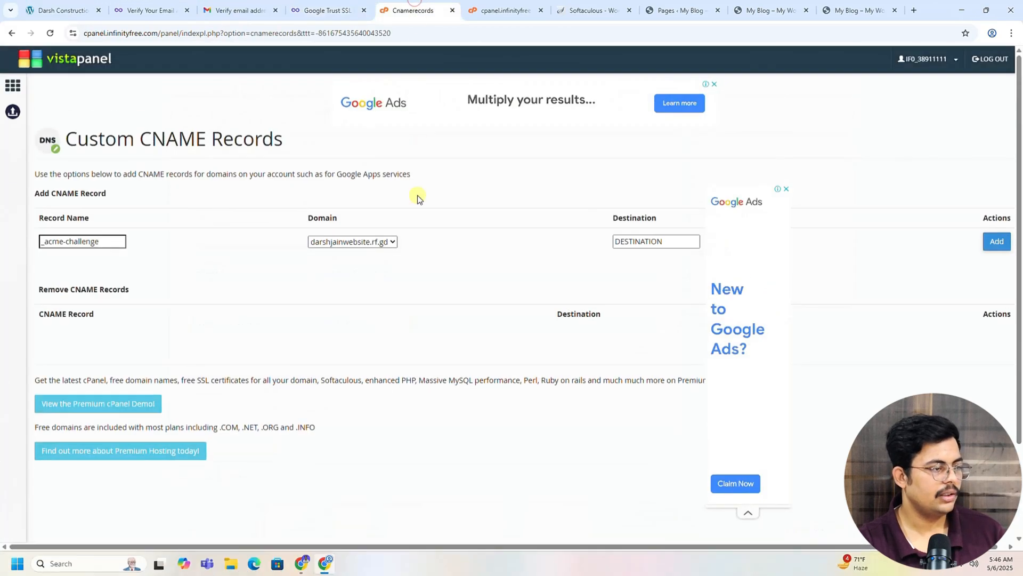
click(360, 245)
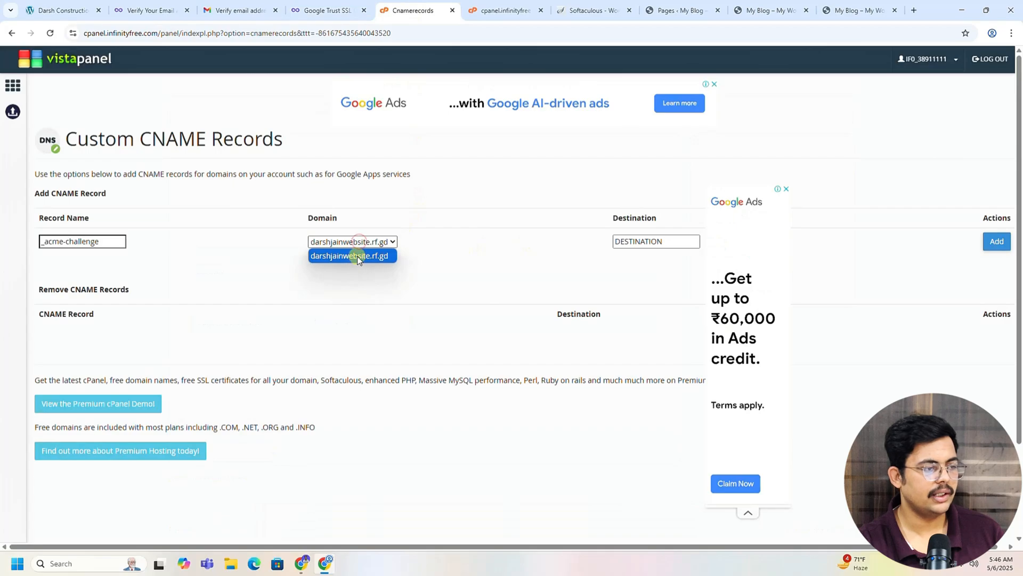
click(356, 257)
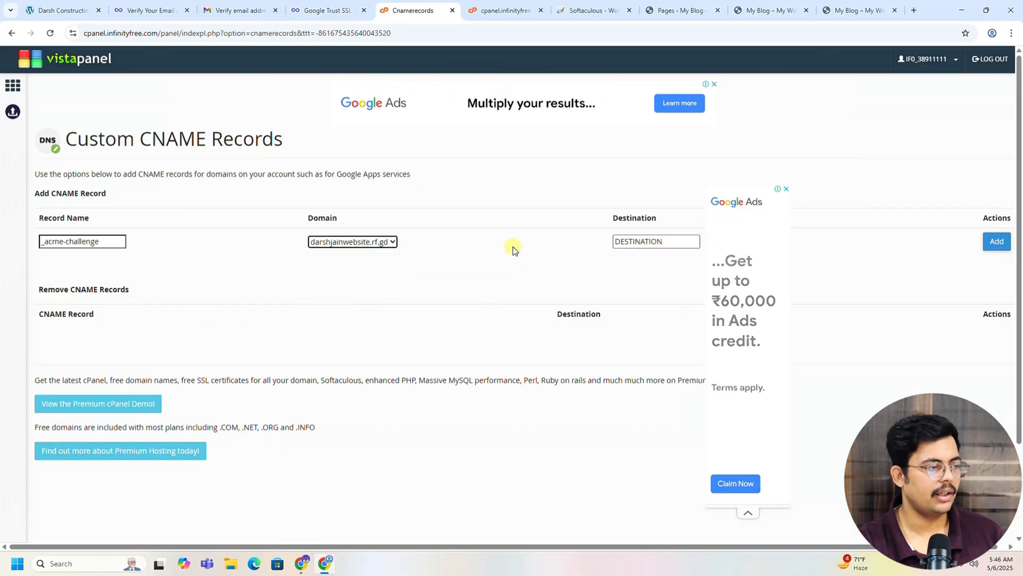
click(385, 242)
click(367, 260)
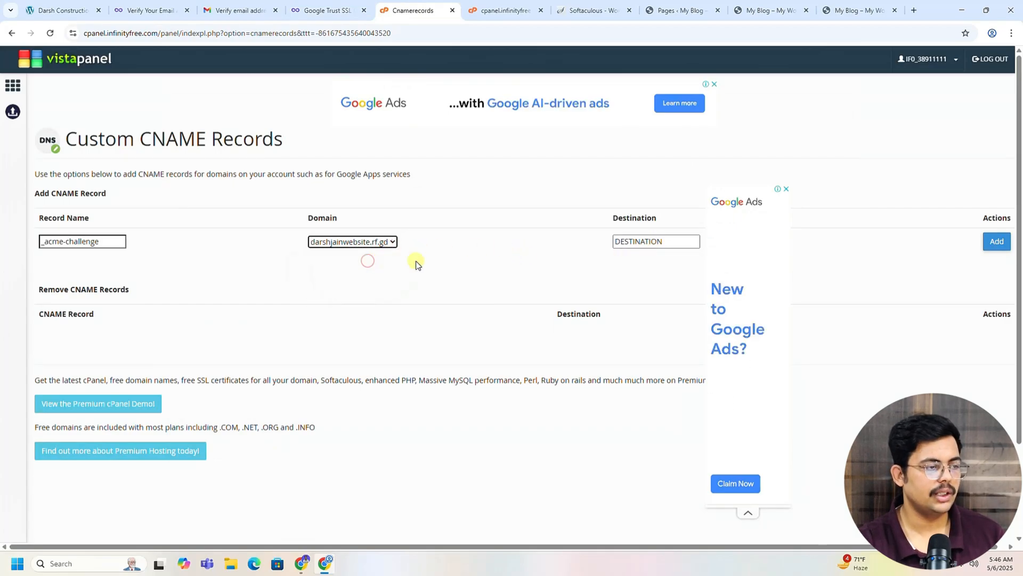
click(638, 241)
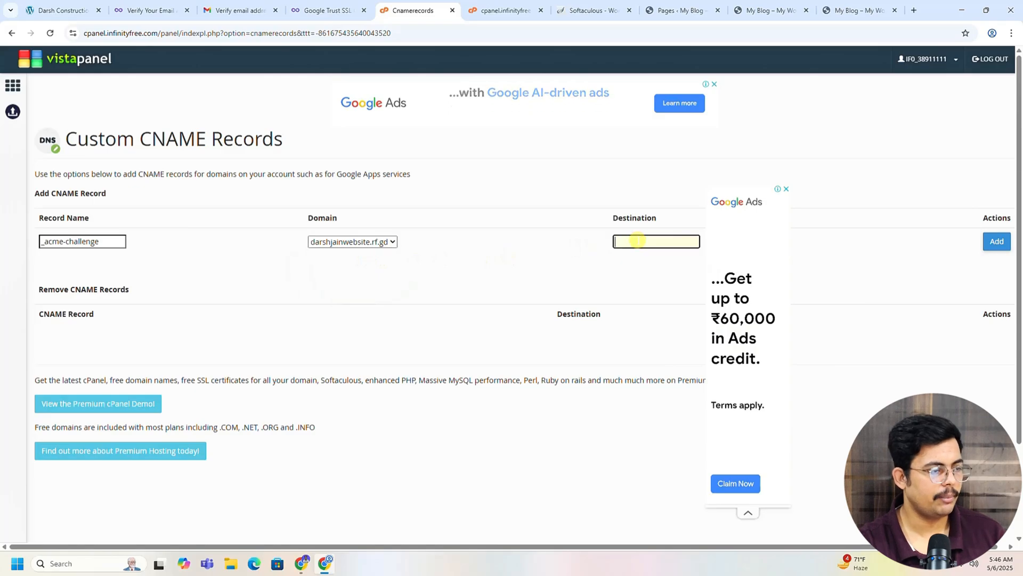
key(ctrl+v)
click(630, 267)
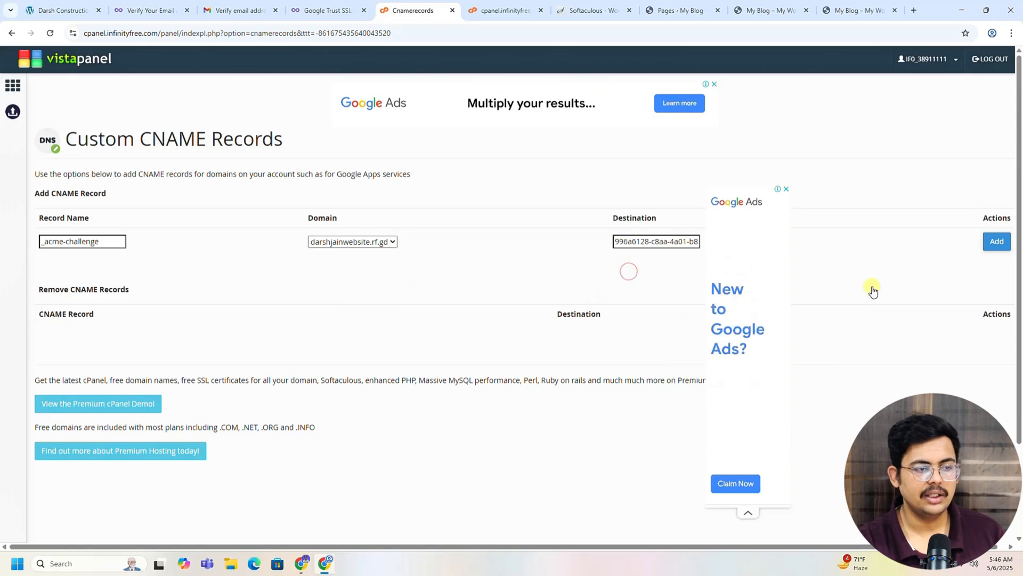
click(985, 248)
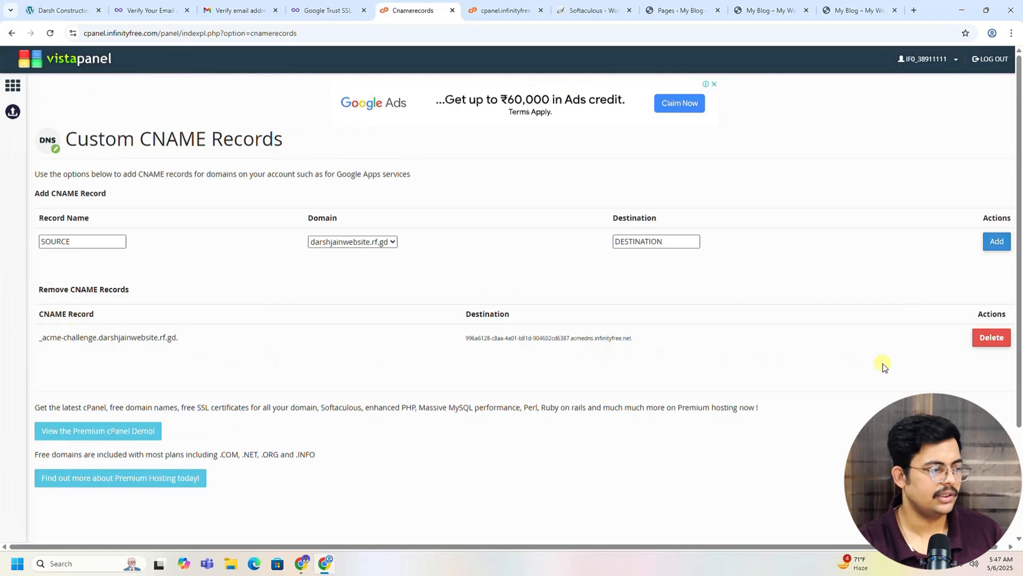
Step: Check the certificate's _acme-challenge status, still Not Ready with destination 11776.bodis.com
click(318, 6)
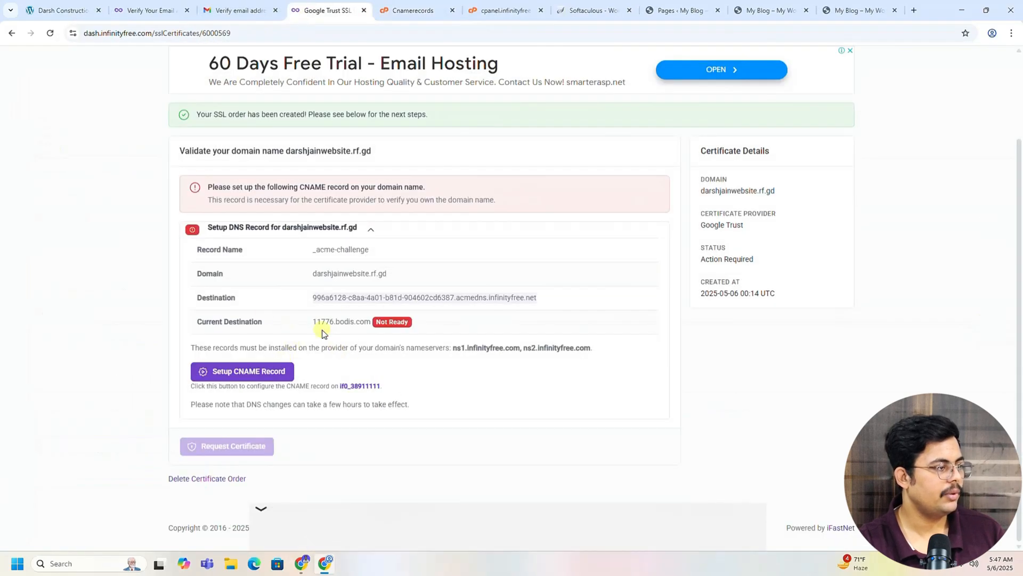
scroll(90, 107, up, 2)
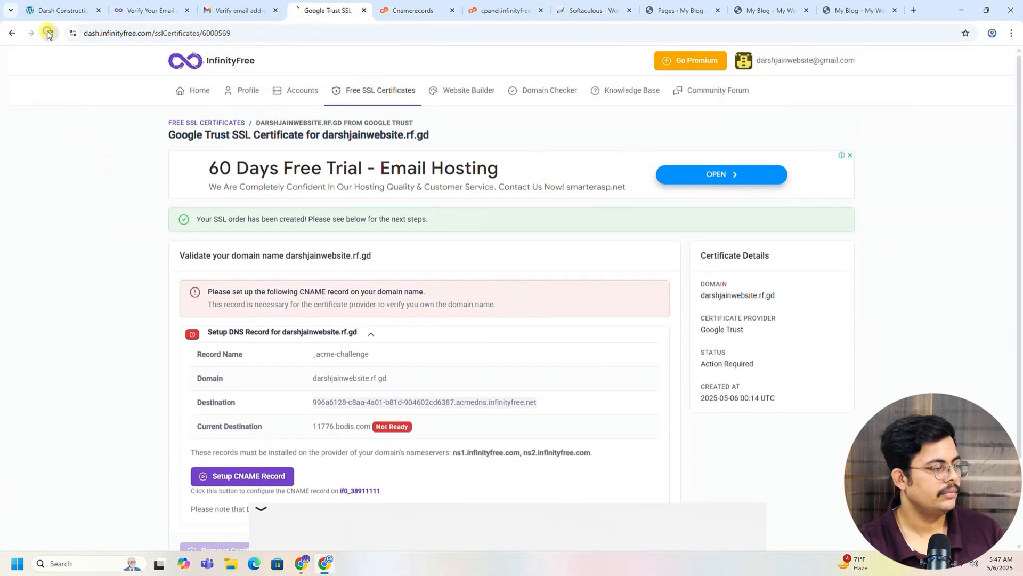
scroll(321, 337, down, 2)
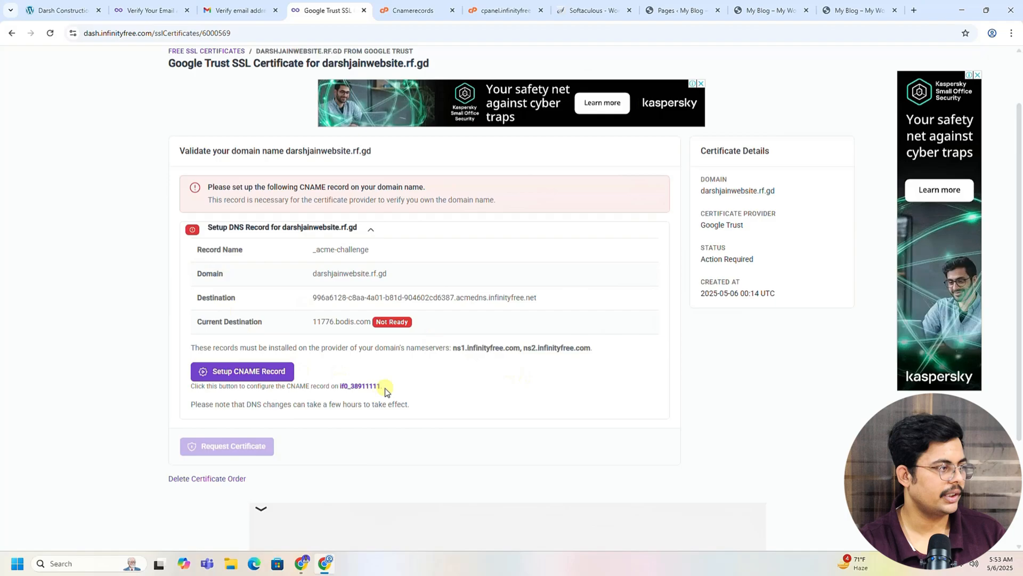
Step: Reload to confirm the CNAME record is Ready, then request the certificate, issued until 2025-08-03
click(51, 34)
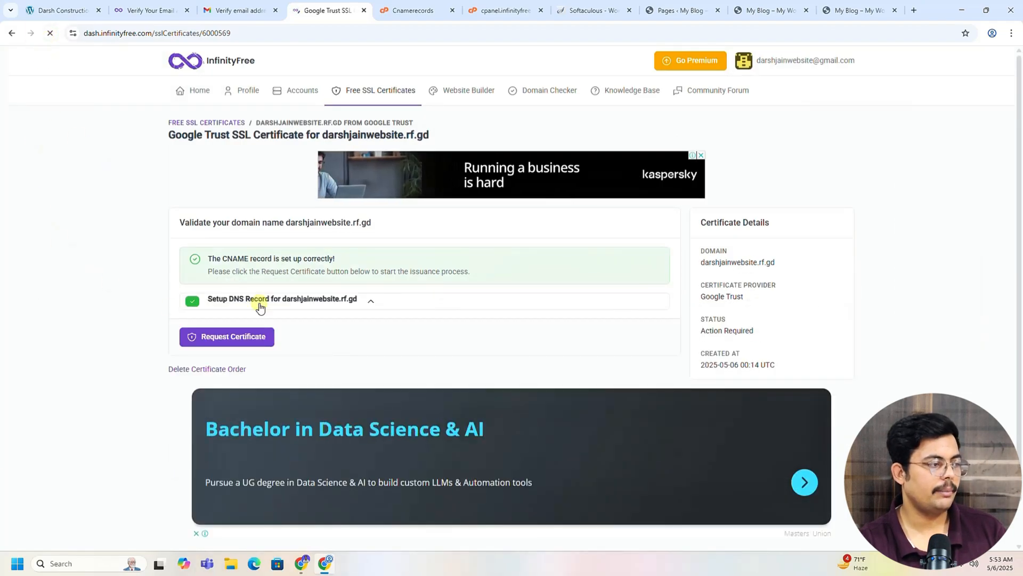
click(362, 303)
scroll(361, 305, down, 1)
scroll(360, 305, down, 1)
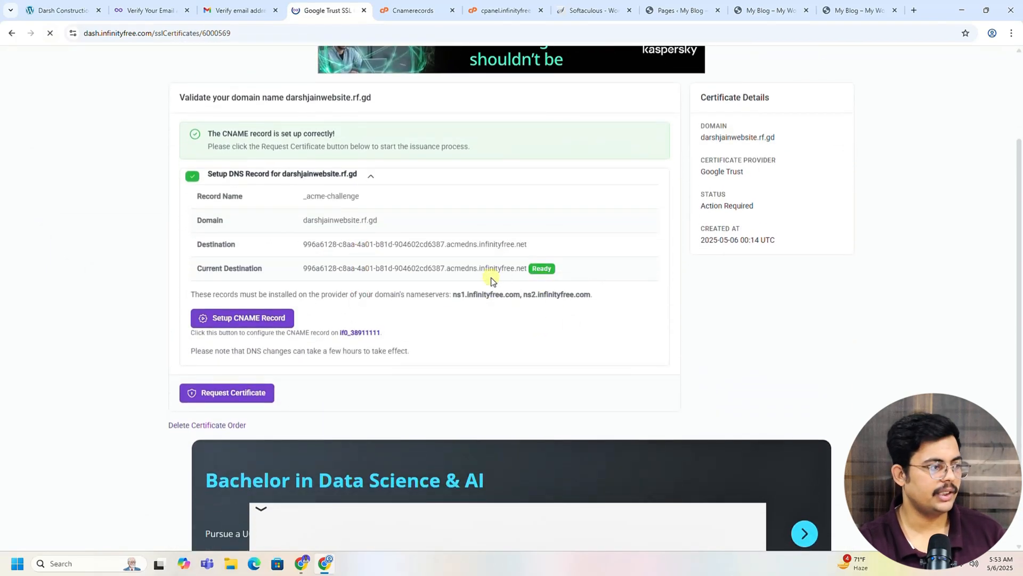
click(229, 396)
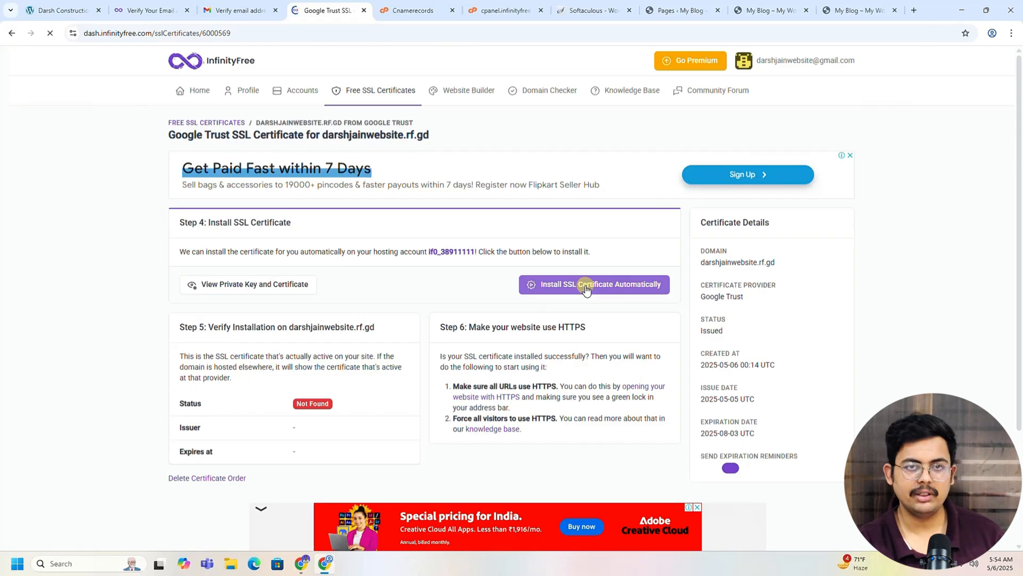
Step: Show the issued private key and certificate, then copy the entire private key text
click(254, 286)
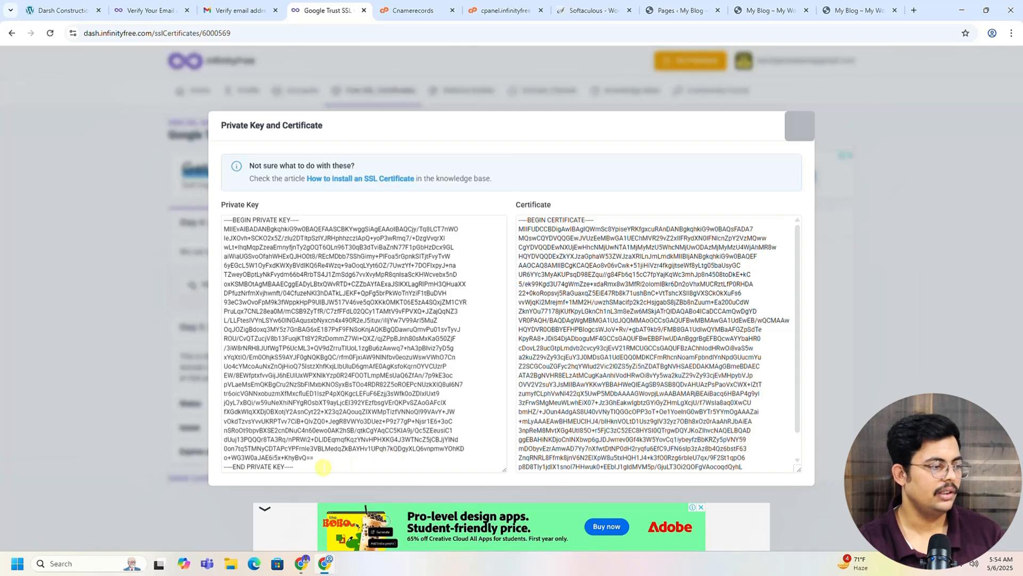
click(323, 467)
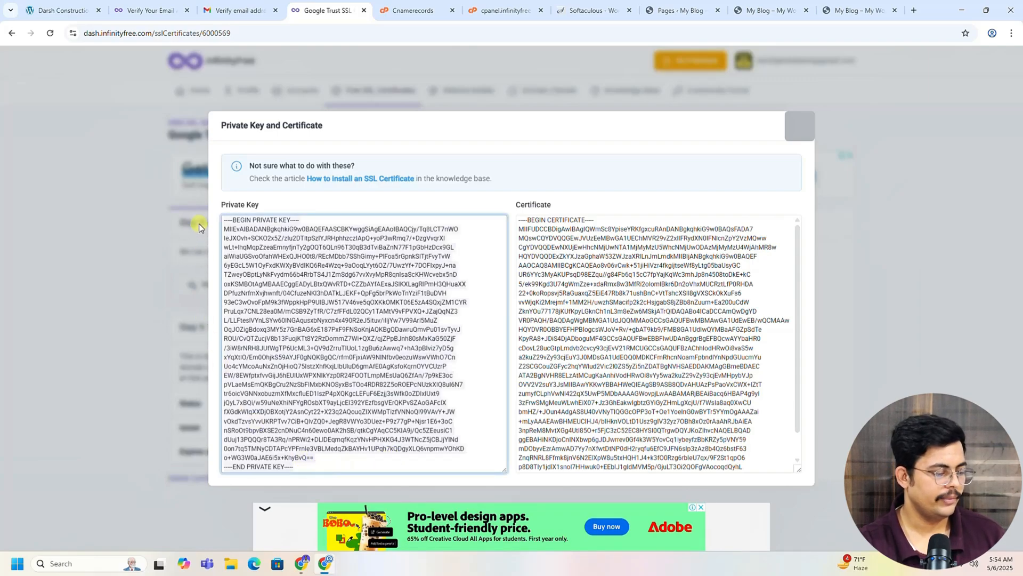
key(ctrl+a)
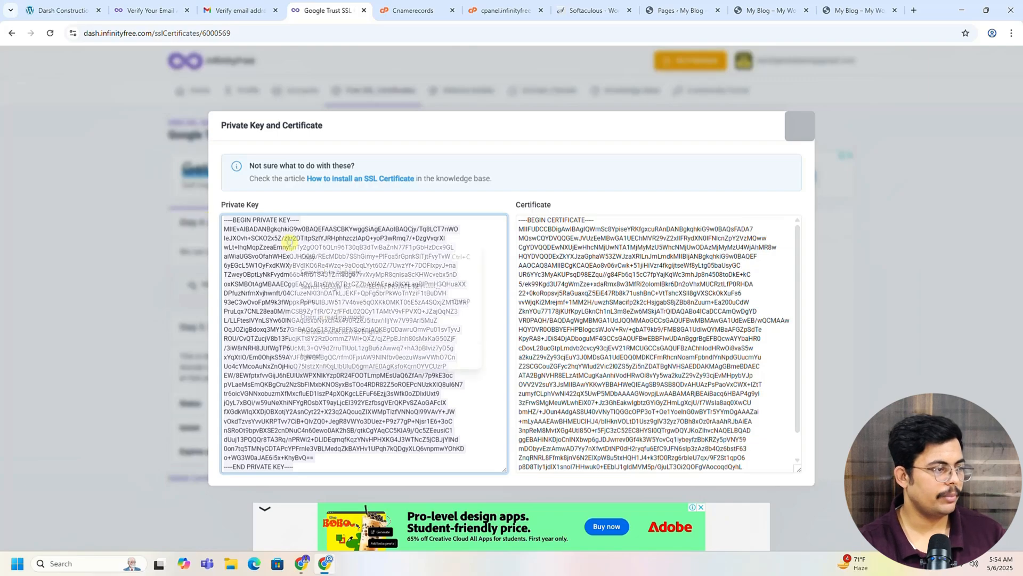
right_click(292, 239)
click(309, 260)
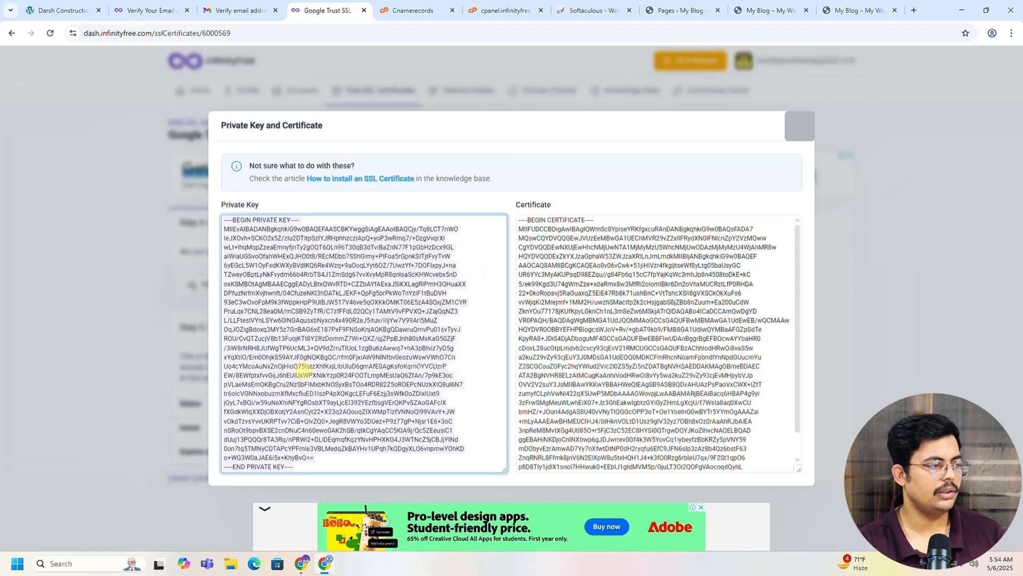
Step: In VistaPanel's SSL/TLS manager, start configuring SSL for darshjainwebsite.rf.gd
click(416, 12)
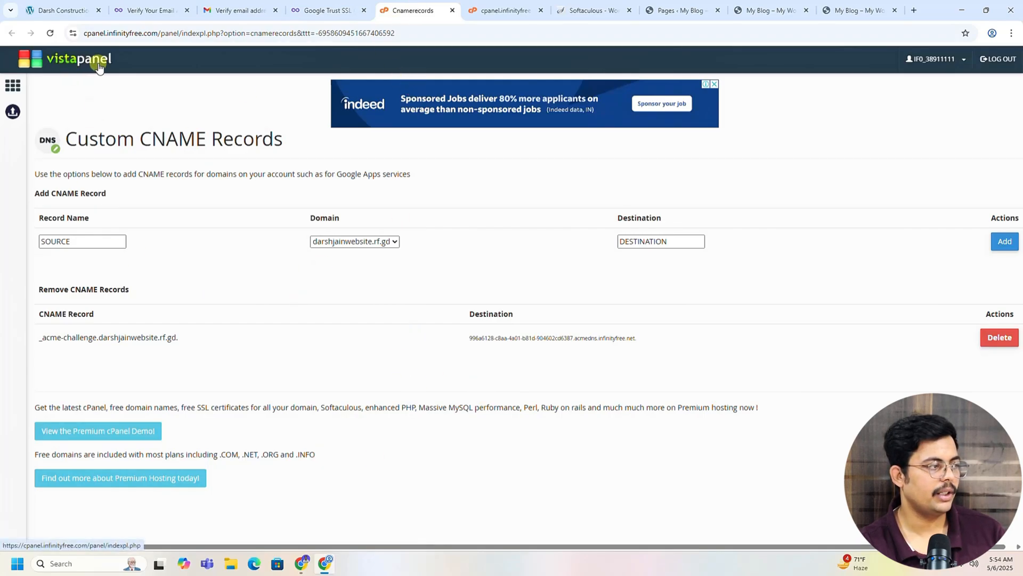
click(63, 63)
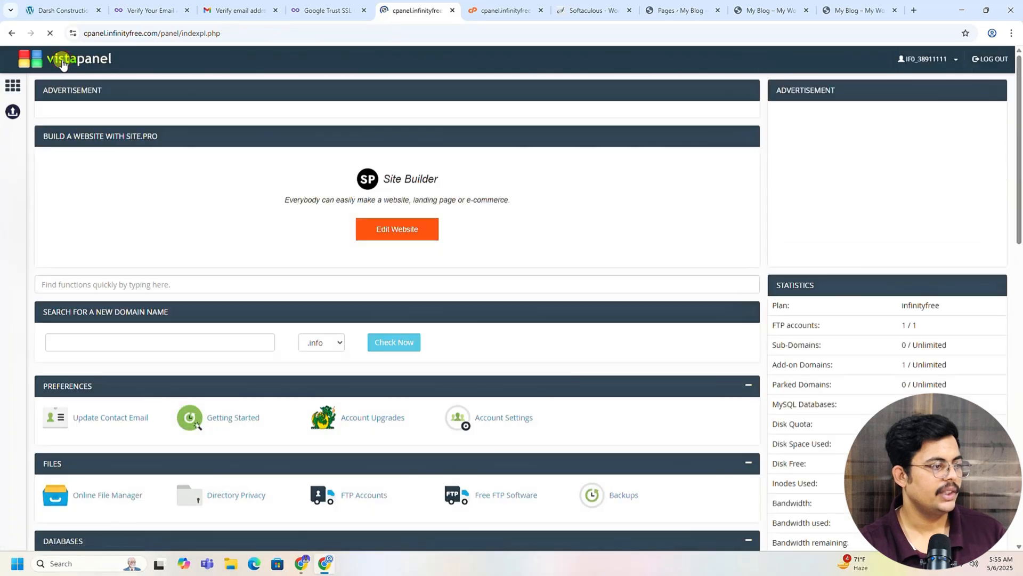
scroll(480, 244, down, 9)
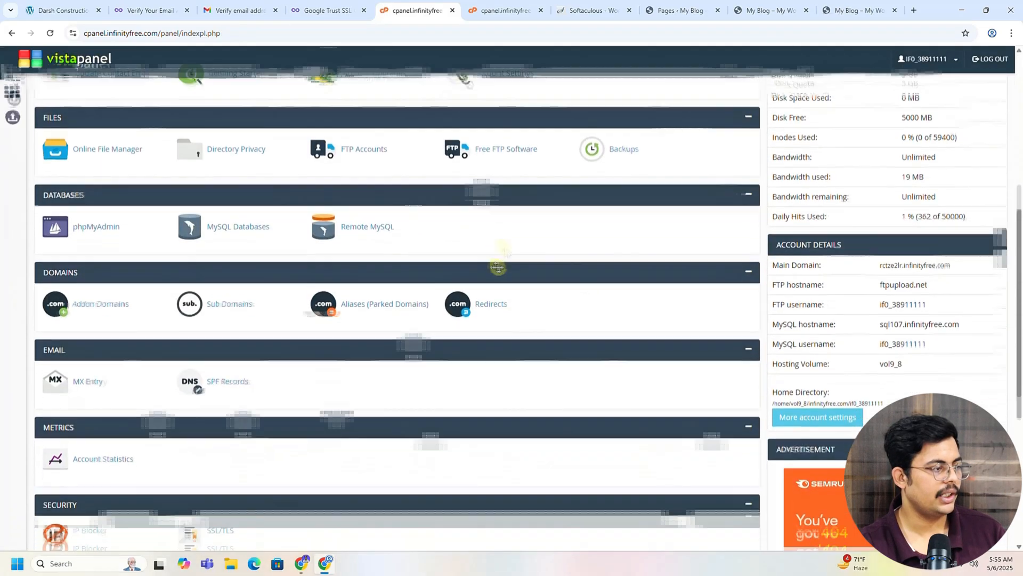
scroll(502, 269, down, 3)
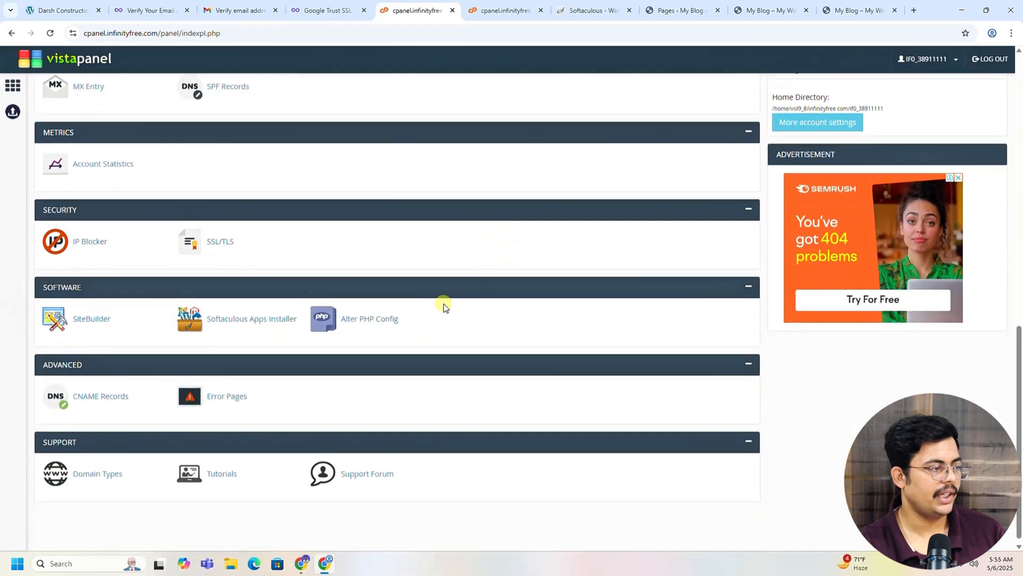
click(220, 243)
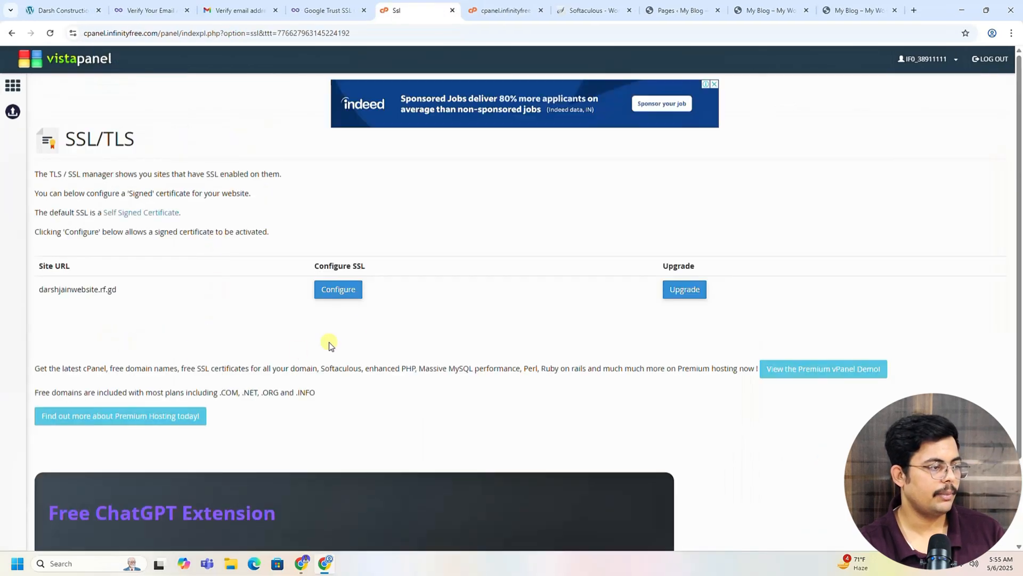
click(340, 292)
Step: Dismiss the advertisement, copy the private key again, and paste and upload it in VistaPanel's Private Key field
scroll(176, 330, down, 3)
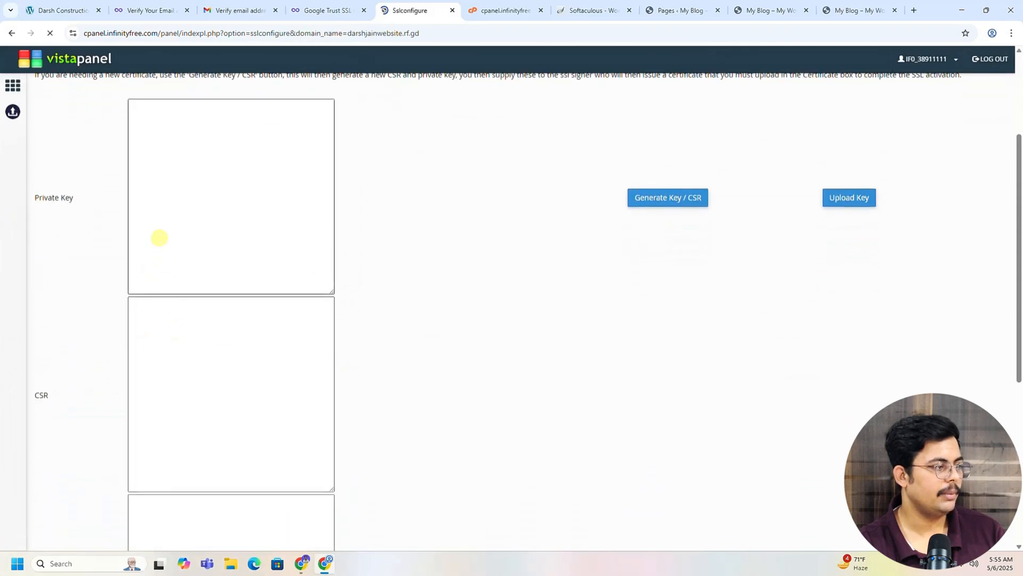
click(159, 238)
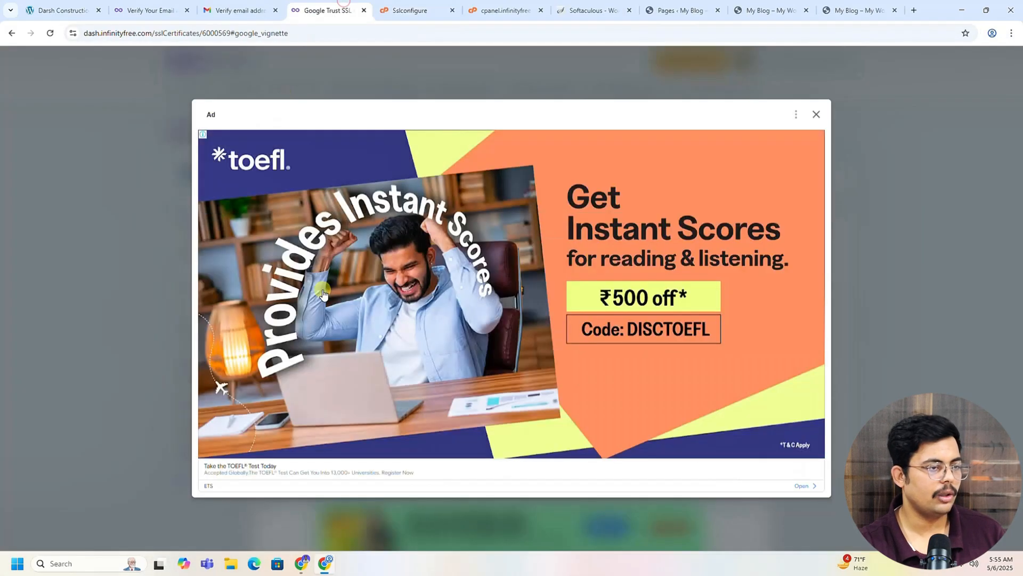
click(816, 114)
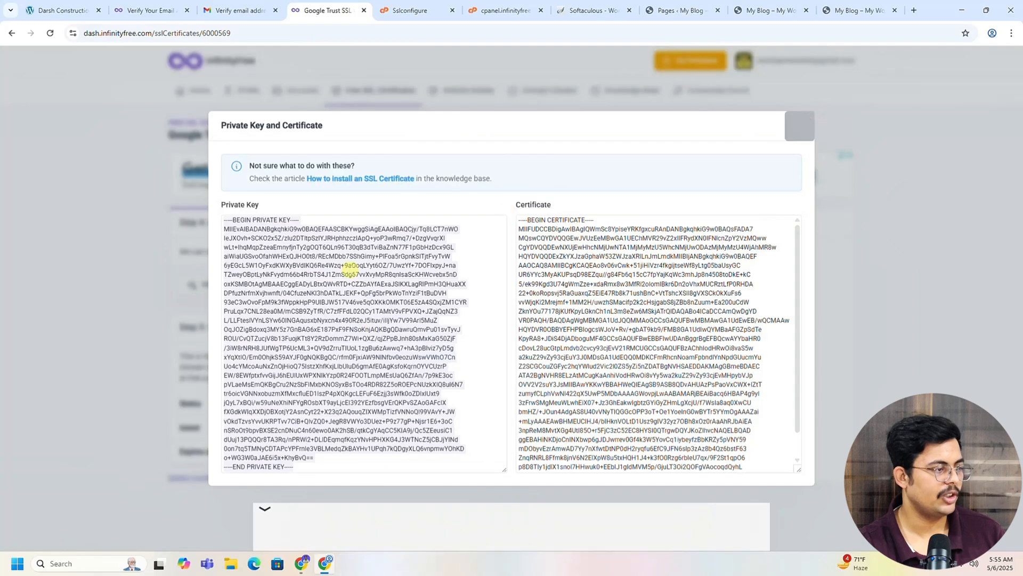
click(307, 265)
right_click(304, 261)
click(337, 281)
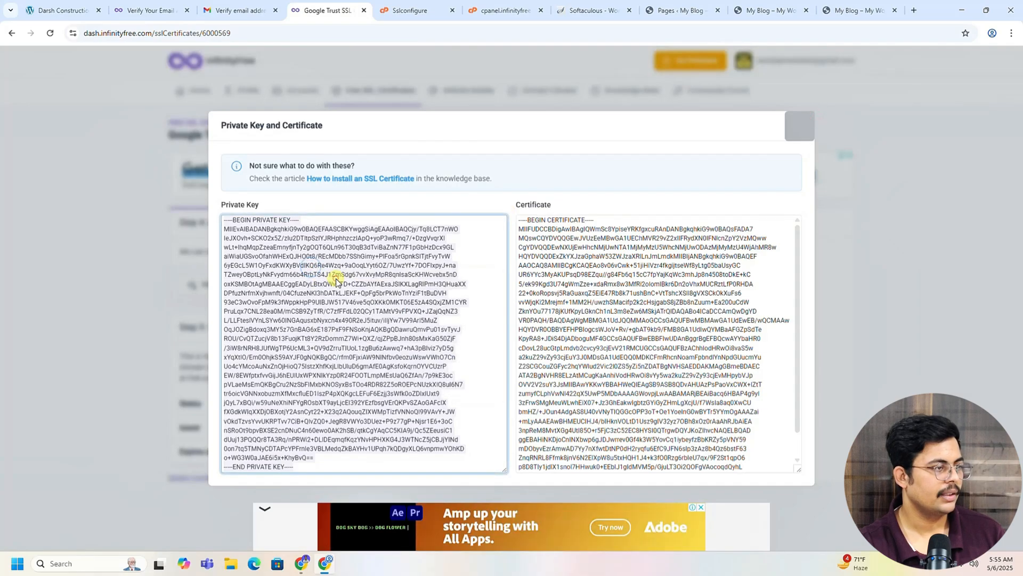
click(417, 10)
click(197, 209)
key(ctrl+v)
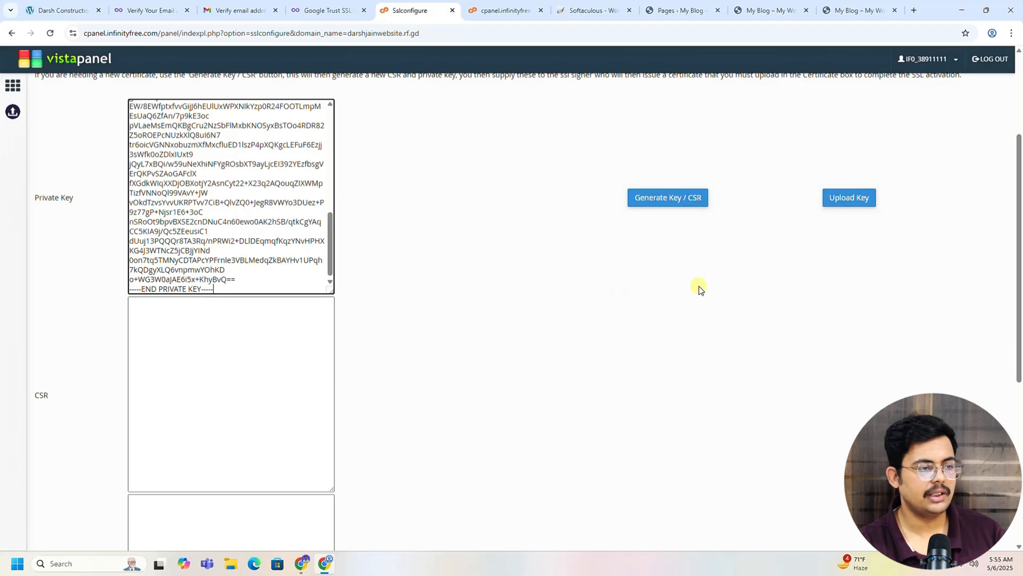
click(846, 200)
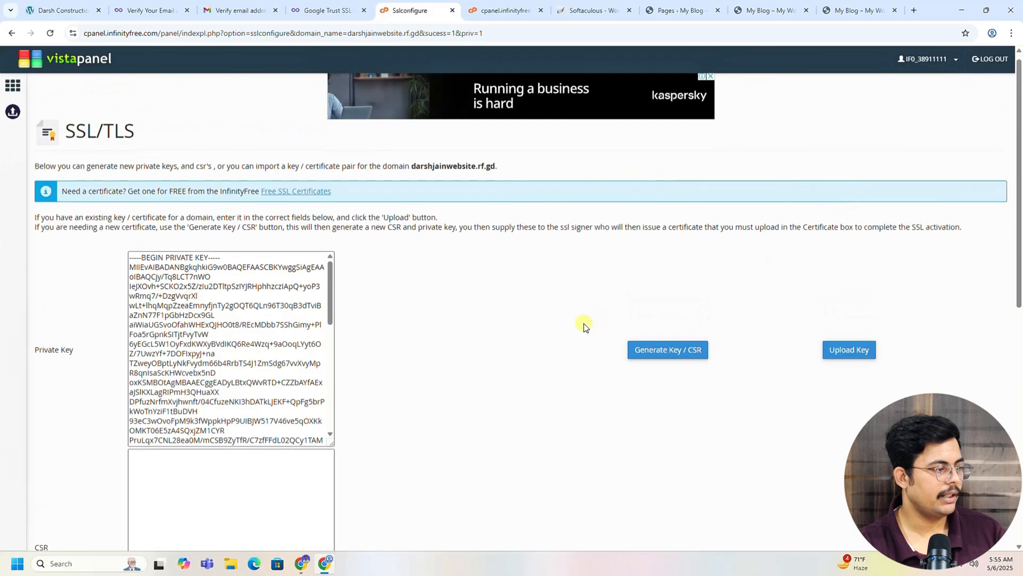
scroll(582, 322, down, 7)
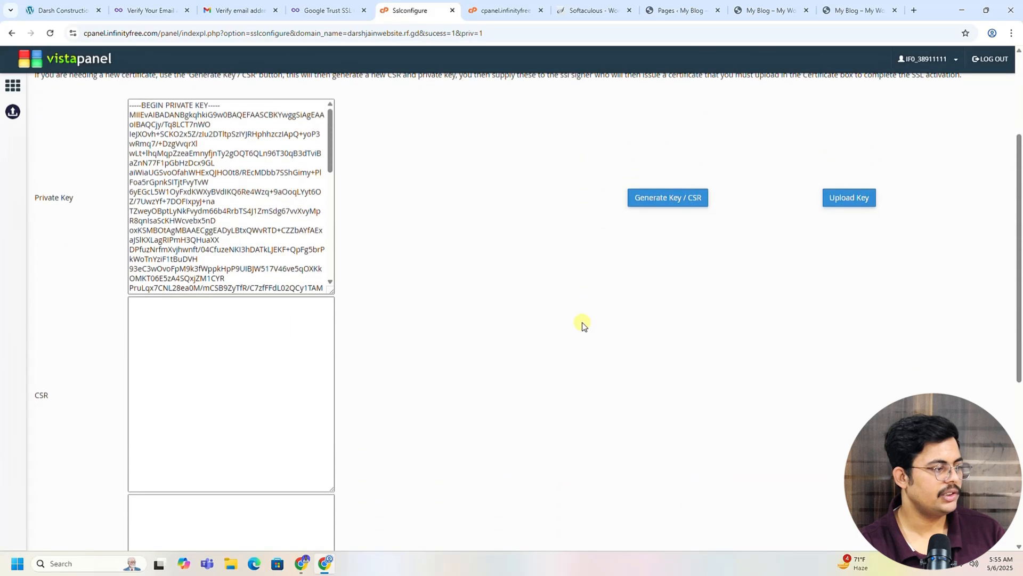
Step: Copy the certificate from InfinityFree, paste it into VistaPanel's Certificate field and install it
click(334, 8)
click(587, 293)
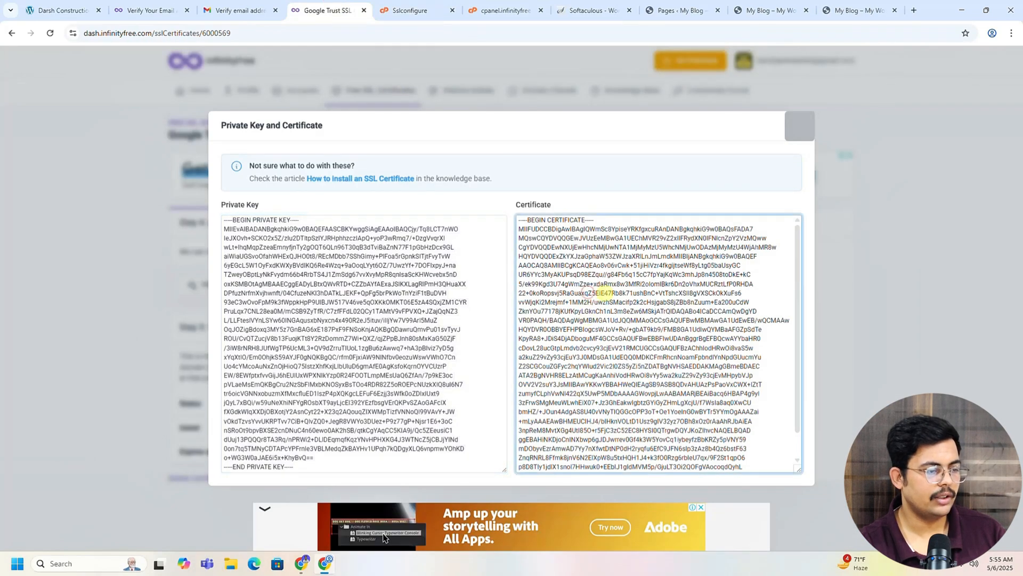
scroll(698, 362, down, 1)
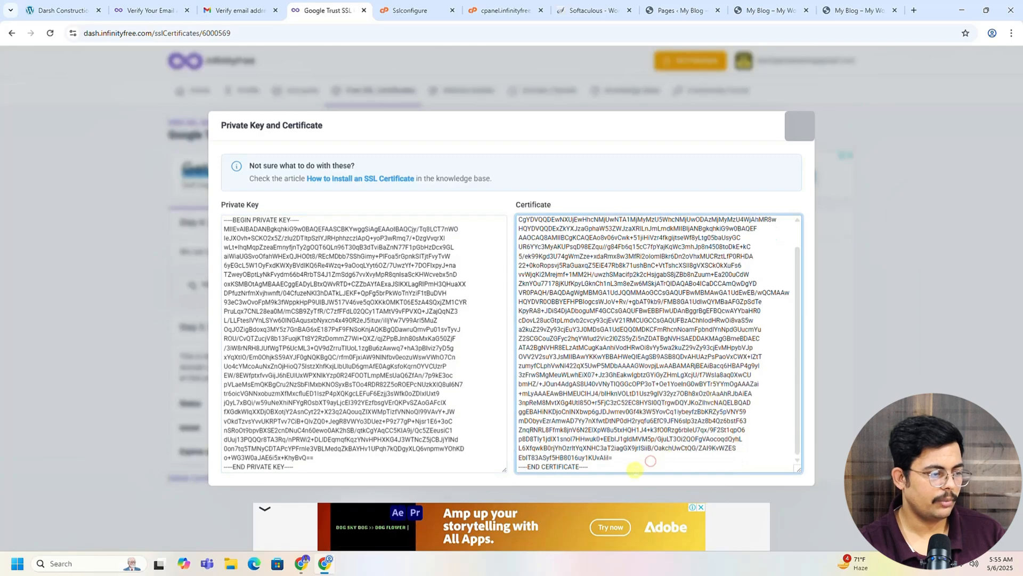
scroll(516, 262, up, 1)
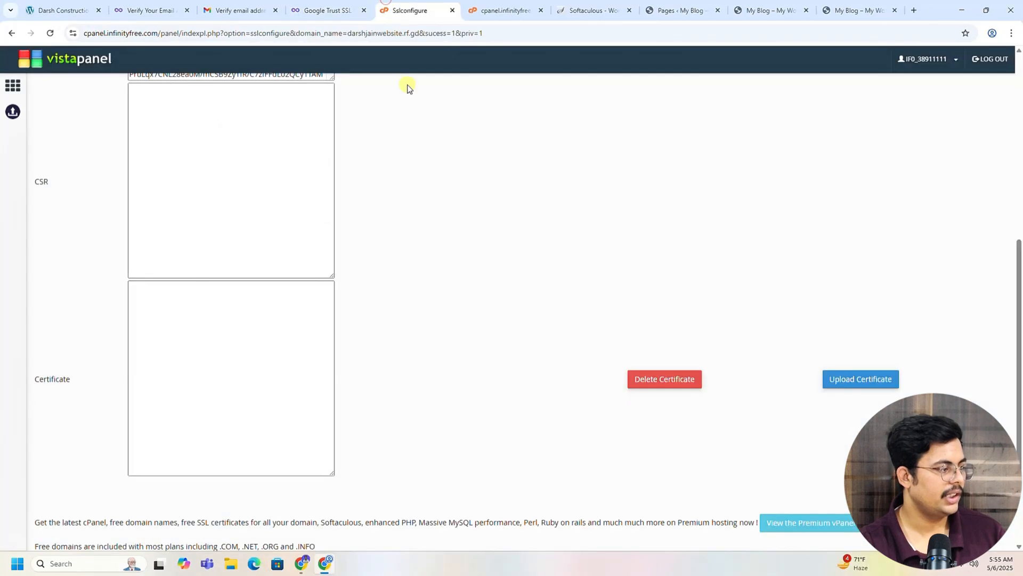
click(209, 376)
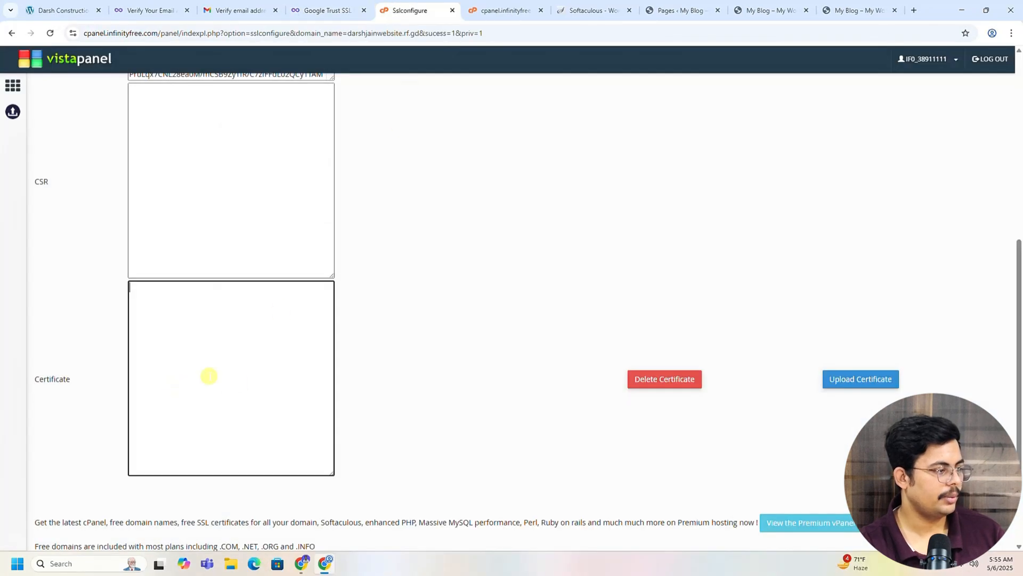
key(ctrl+v)
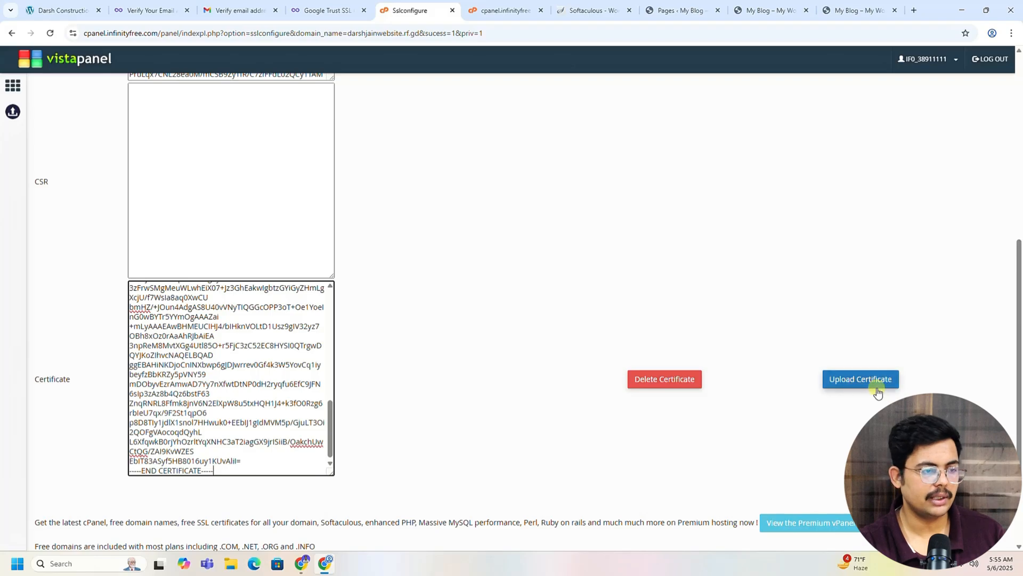
click(862, 381)
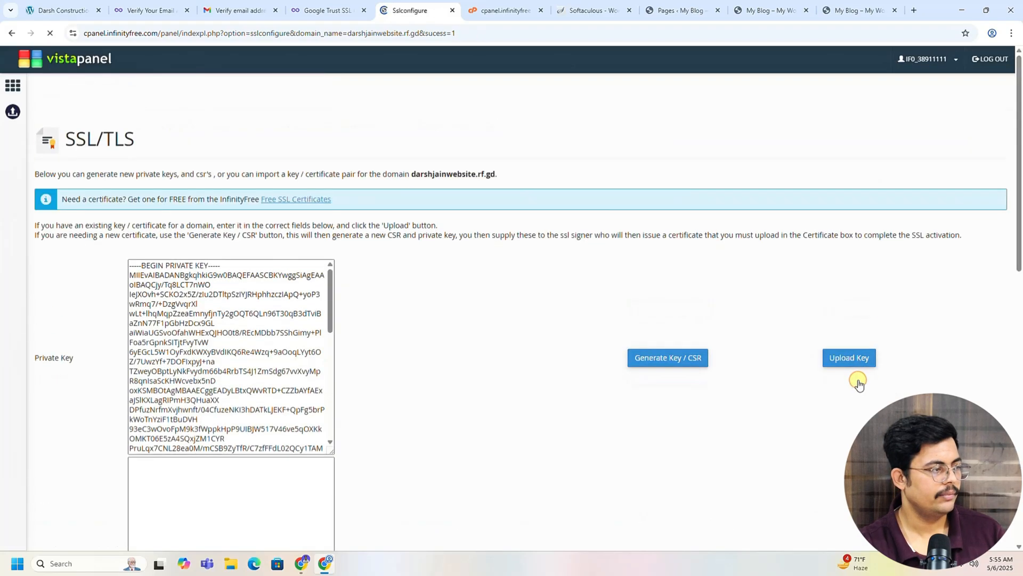
scroll(743, 413, down, 5)
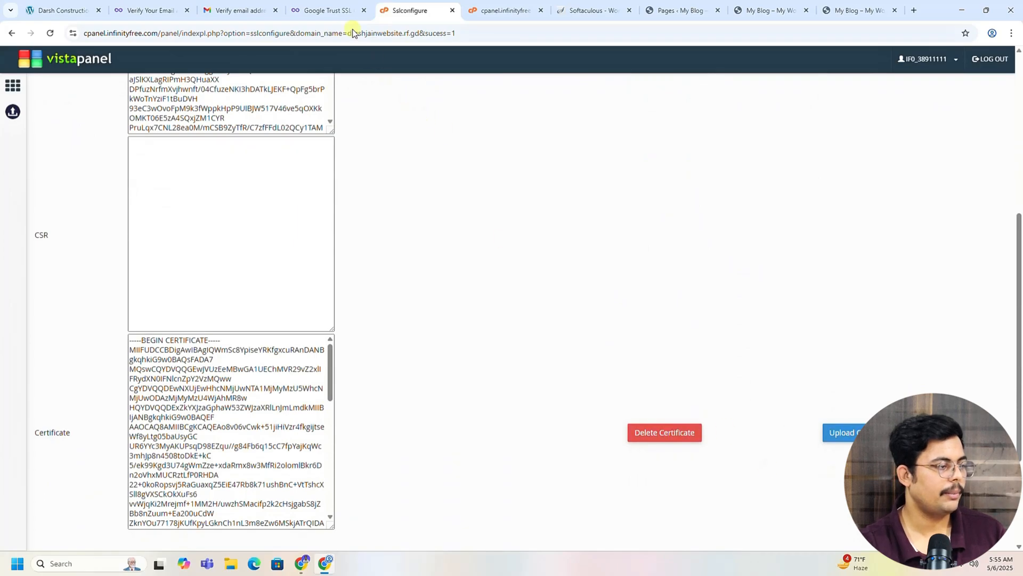
click(344, 6)
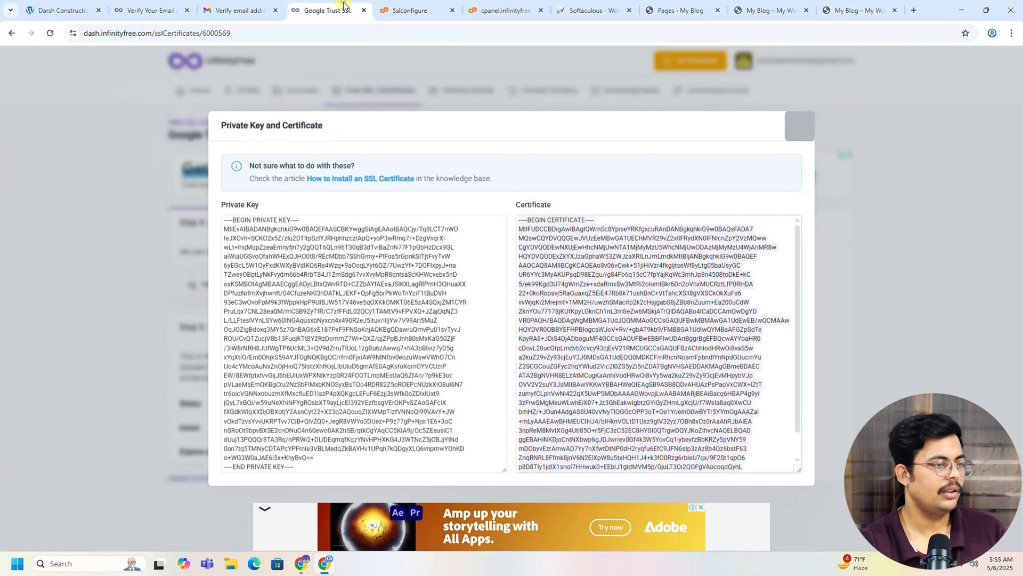
Step: Close the key and certificate view and reload the certificate page, which still shows Not Found
click(800, 126)
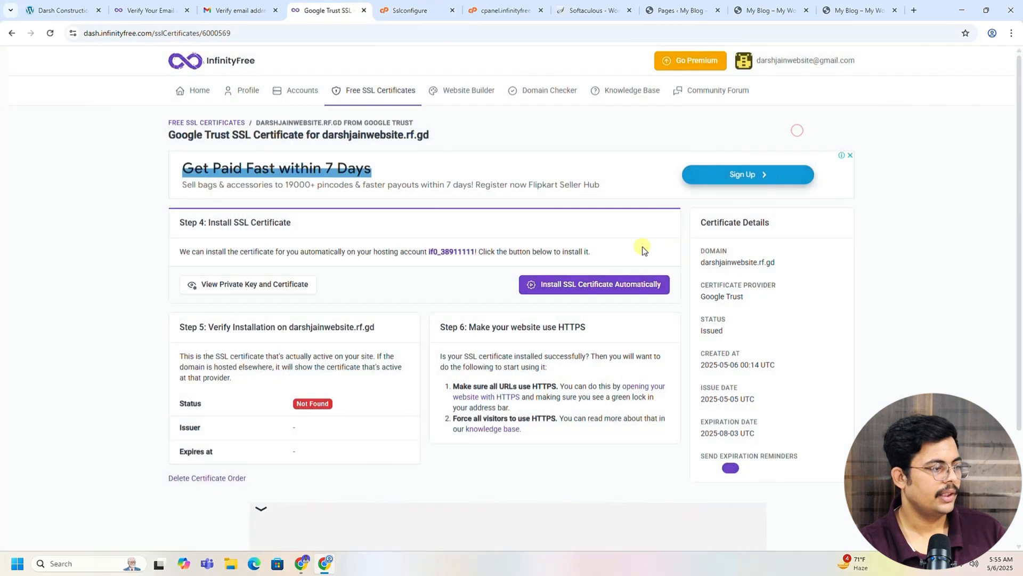
click(50, 33)
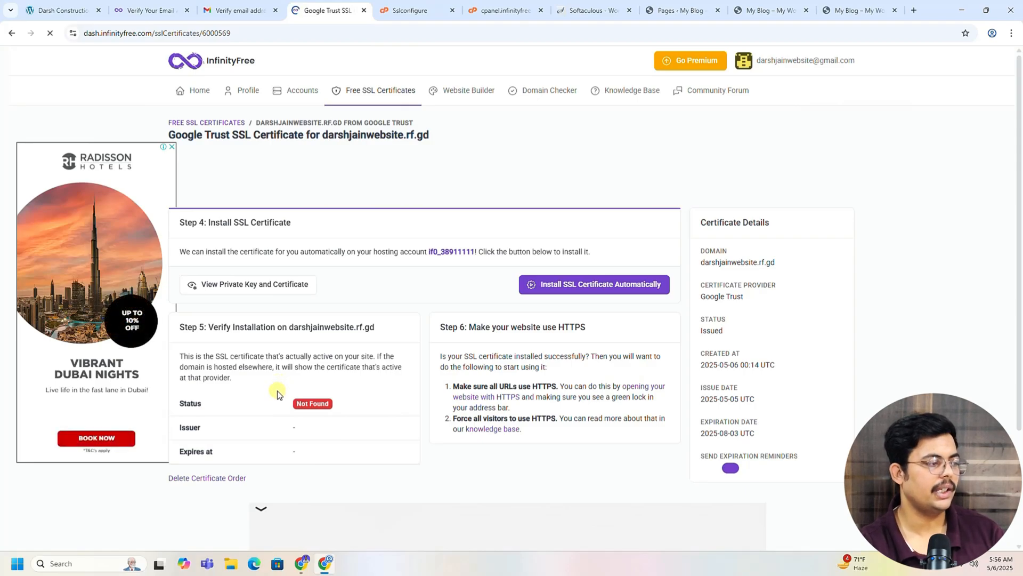
scroll(267, 400, down, 1)
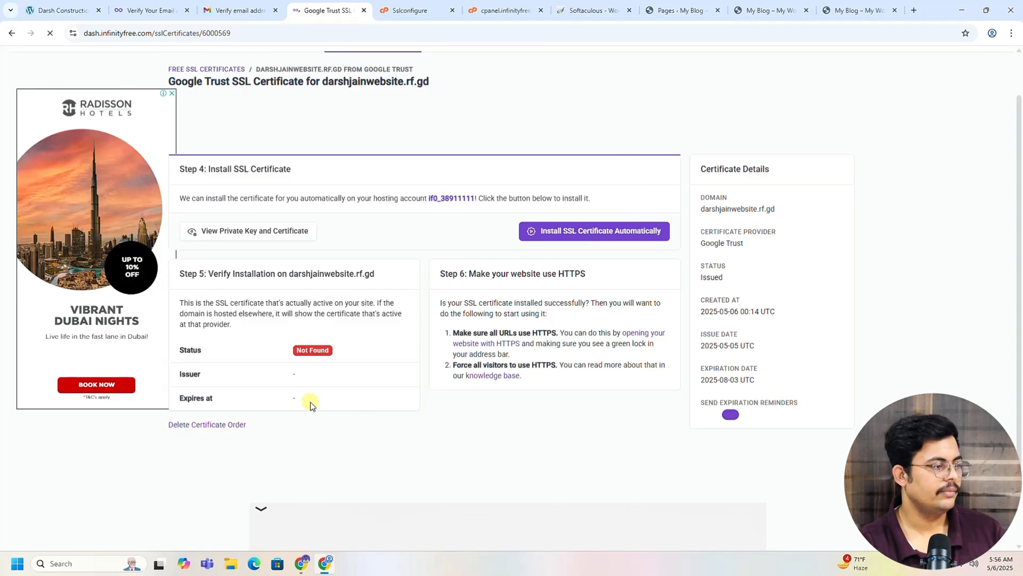
click(50, 36)
click(51, 33)
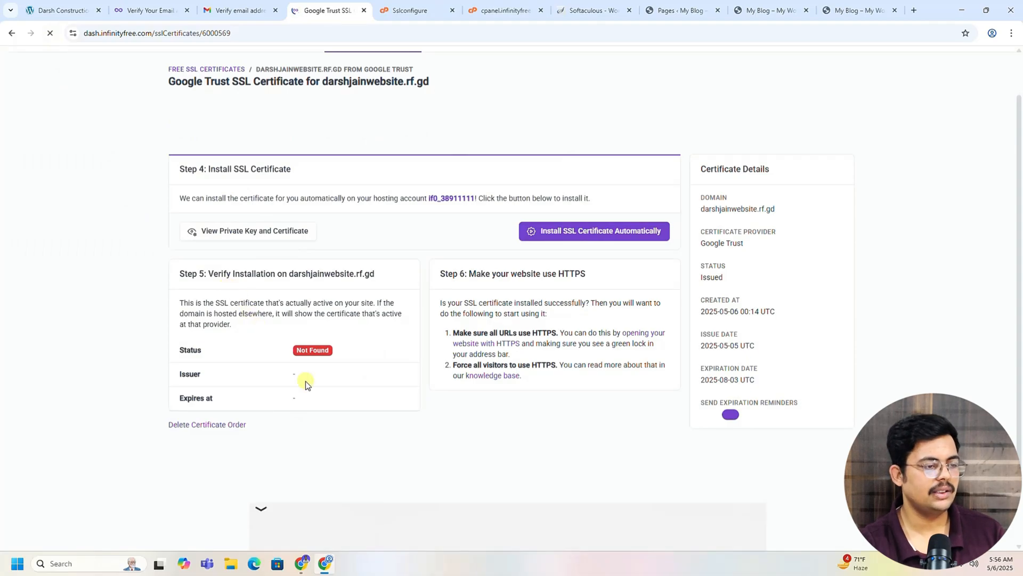
scroll(307, 384, up, 1)
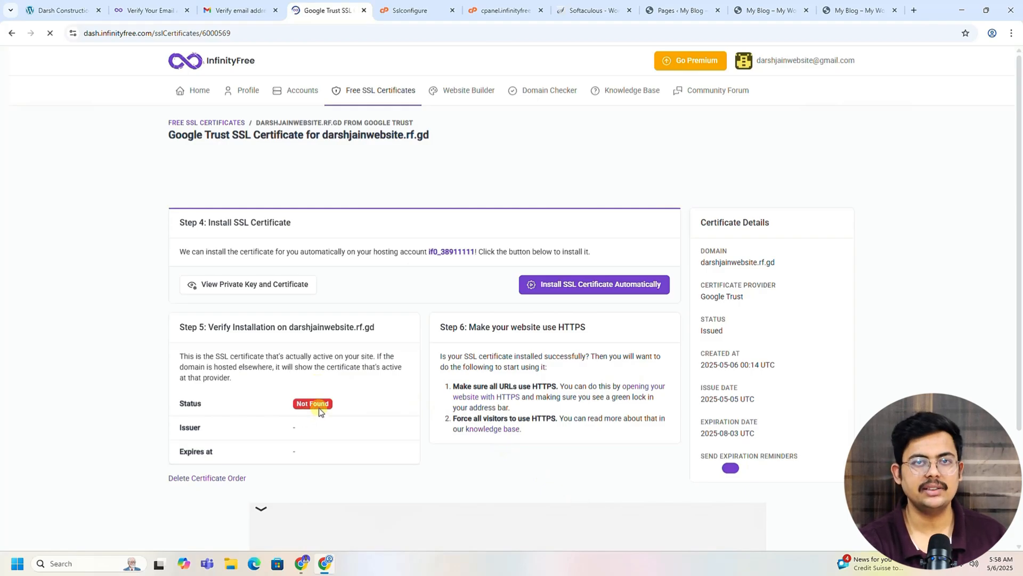
click(770, 10)
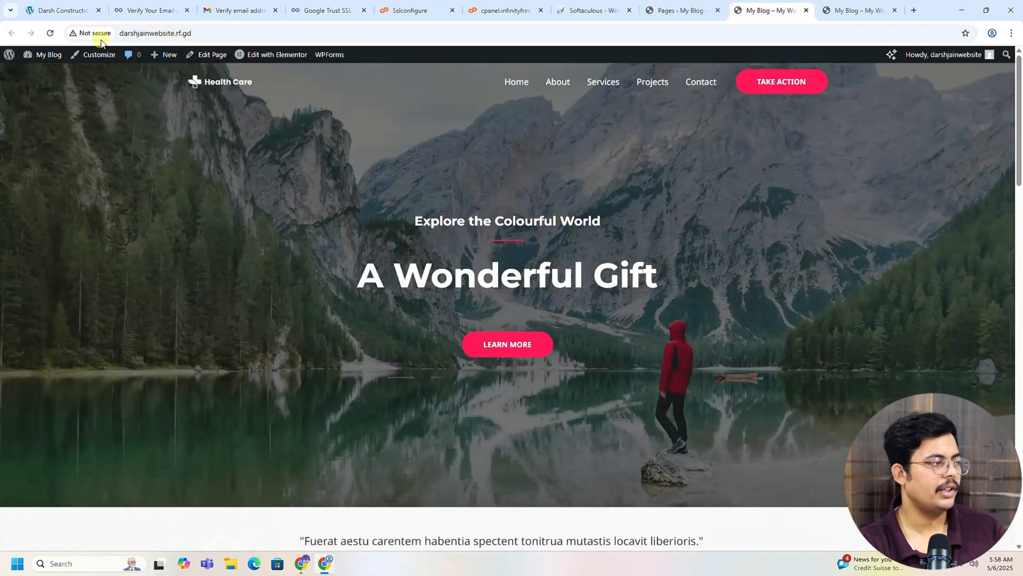
Step: Open the site's address in a new tab, changing http to https
click(50, 34)
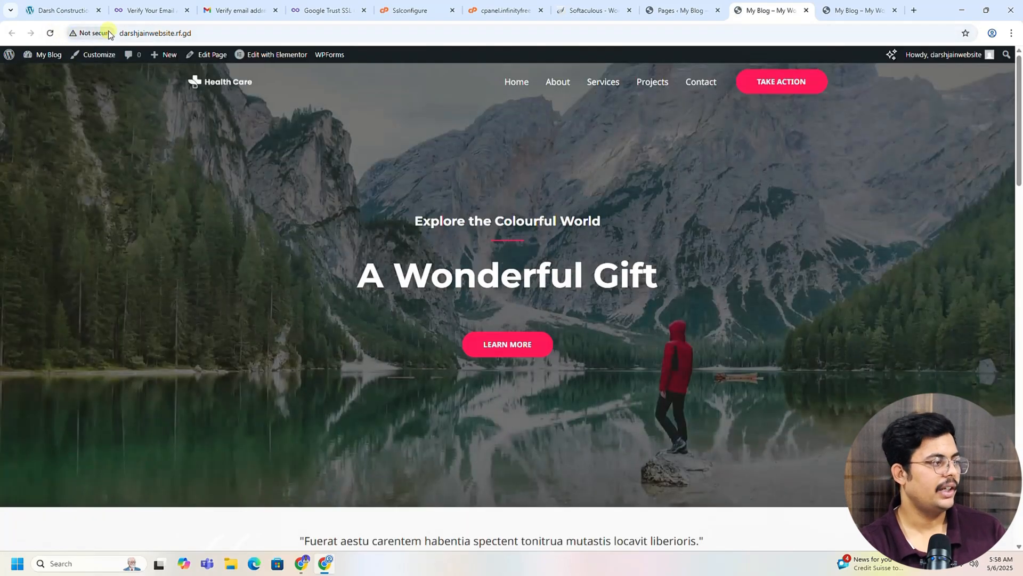
click(133, 31)
key(ctrl+c)
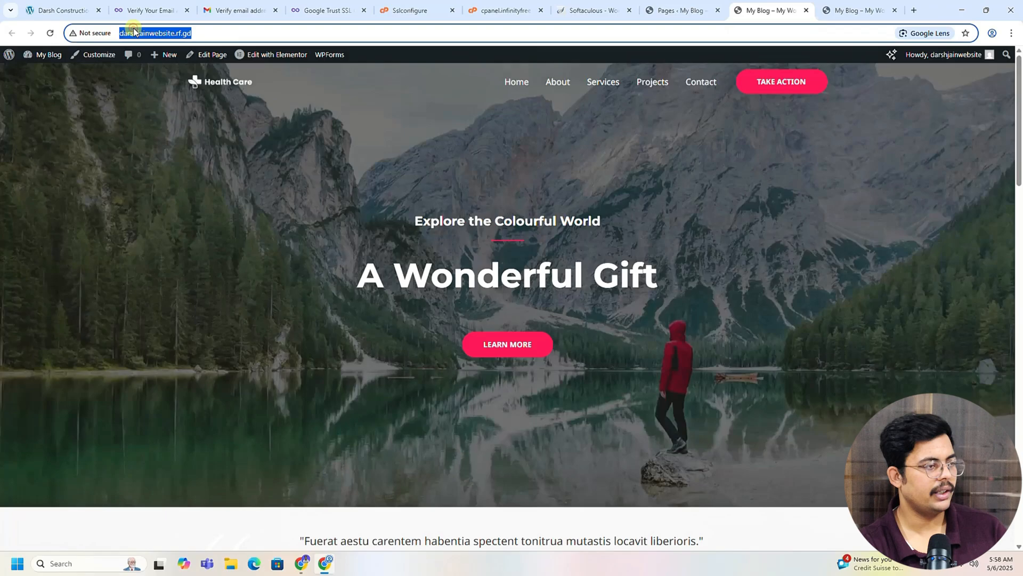
click(914, 10)
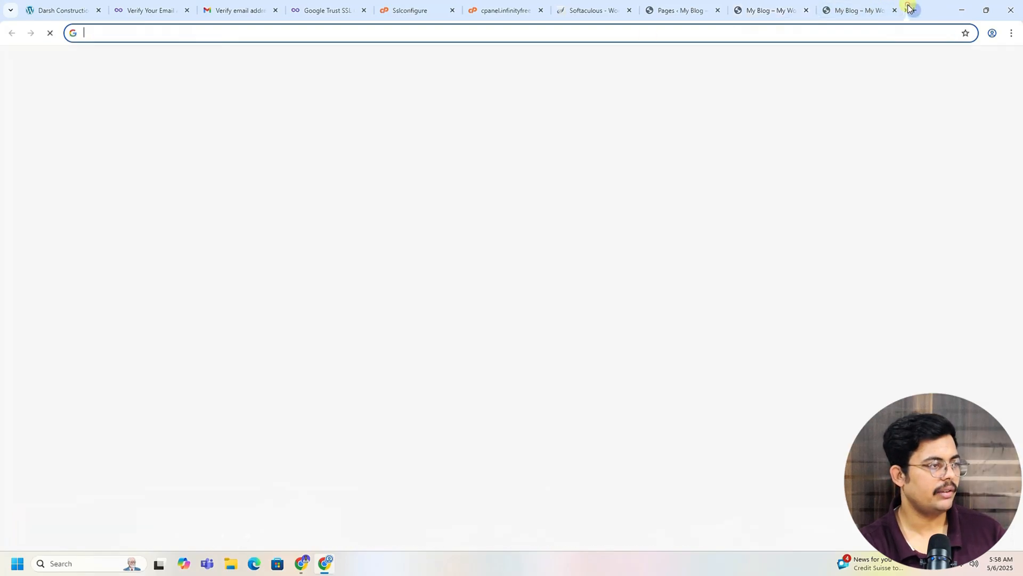
click(408, 32)
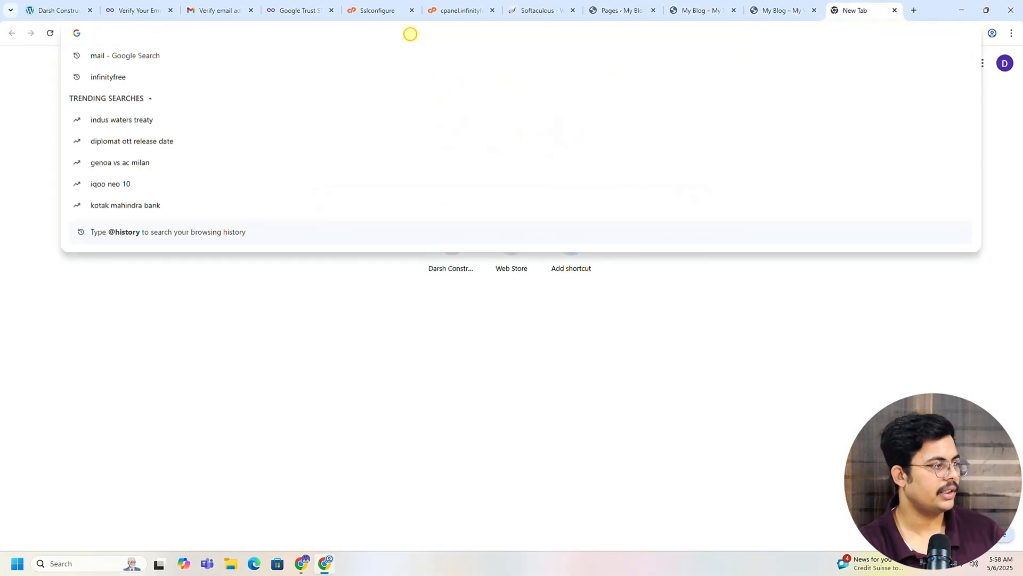
key(ctrl+v)
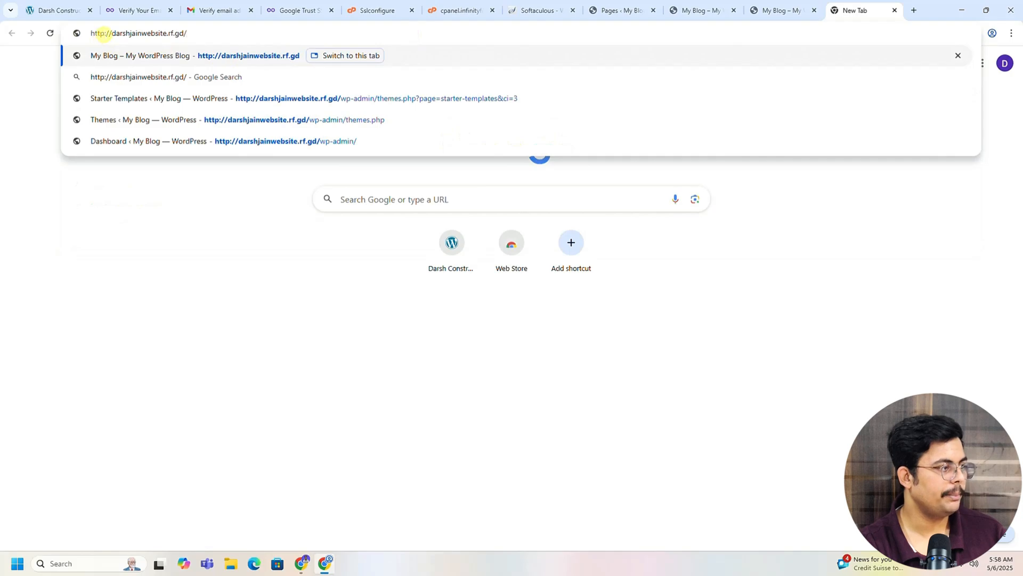
click(104, 34)
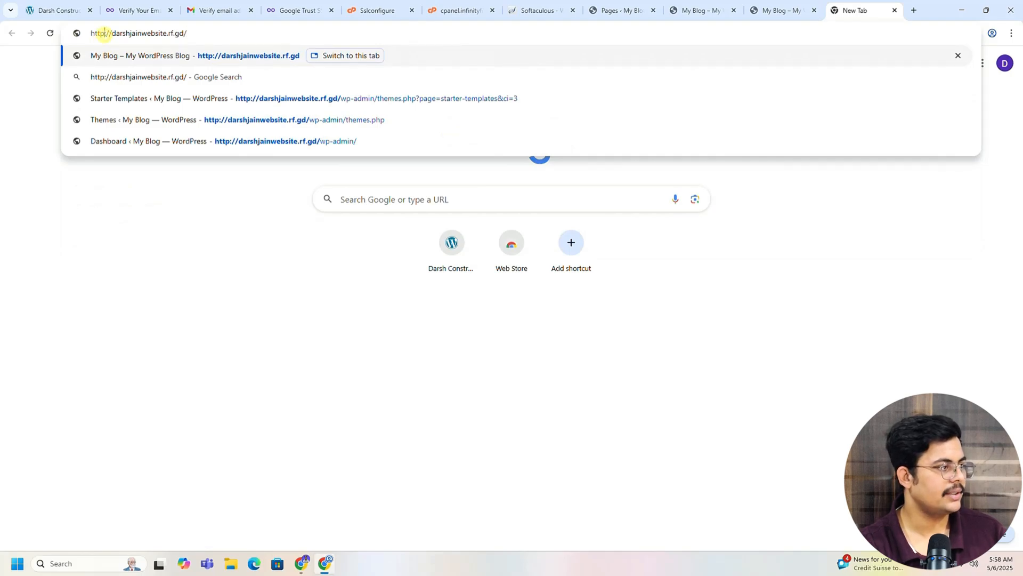
text(s)
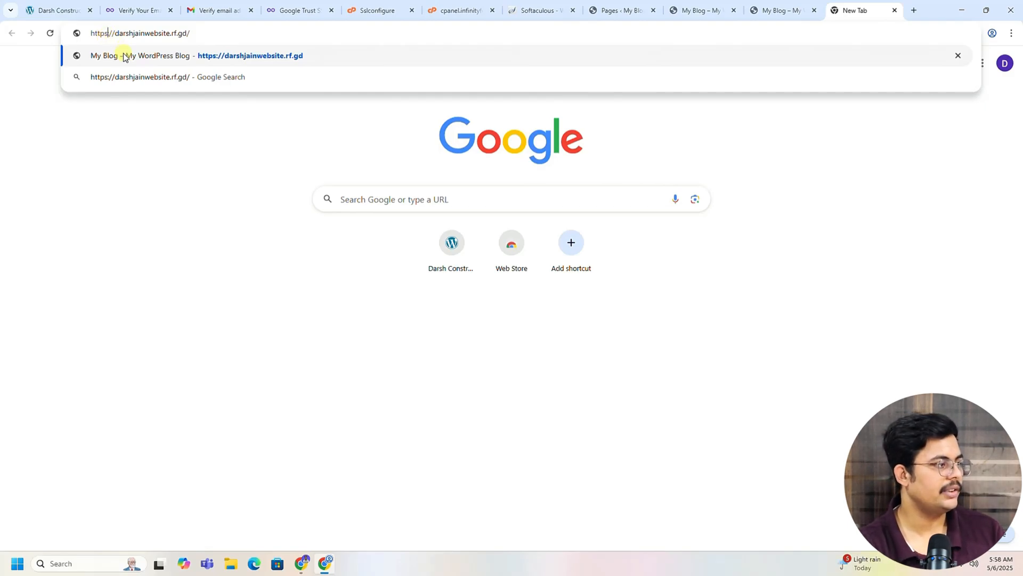
click(112, 55)
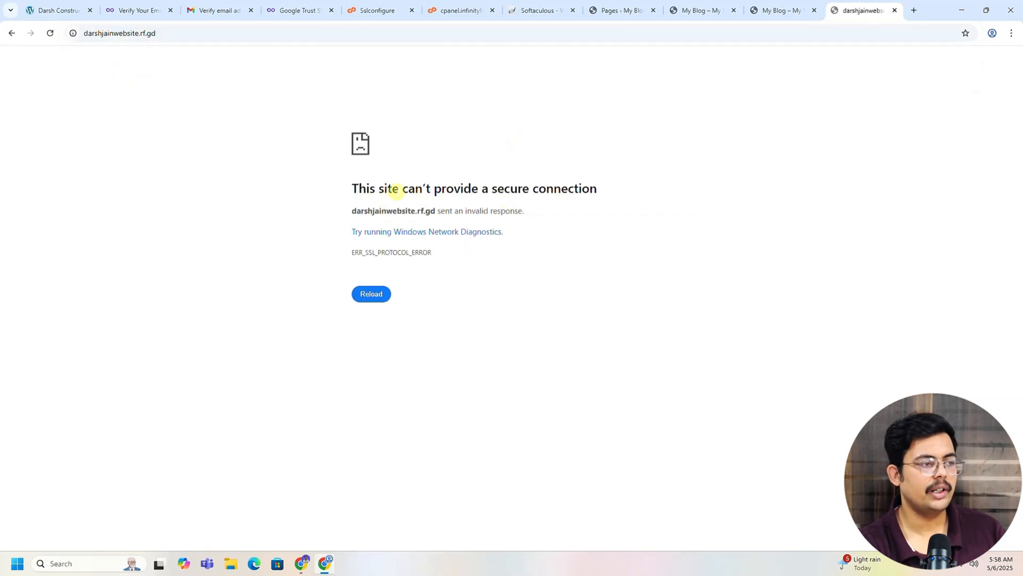
Step: Retry the page after ERR_SSL_PROTOCOL_ERROR, then return to the InfinityFree certificate page
drag(397, 190, 600, 192)
click(607, 237)
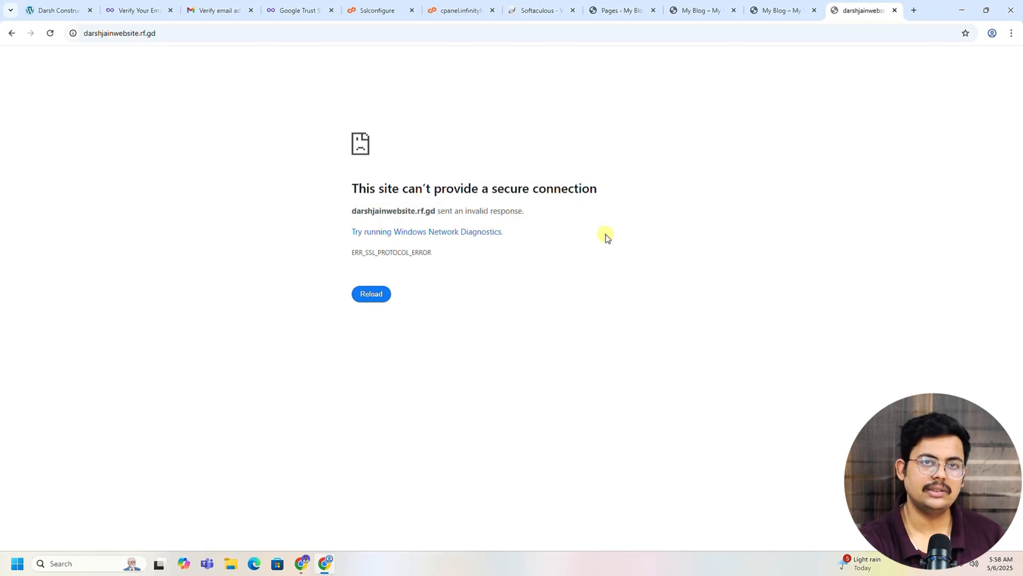
click(373, 295)
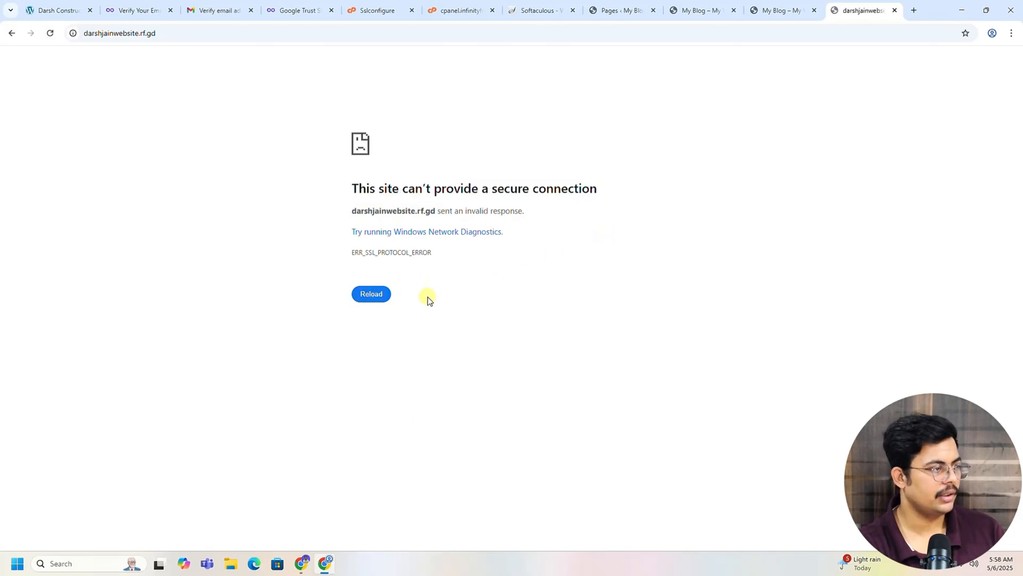
click(274, 7)
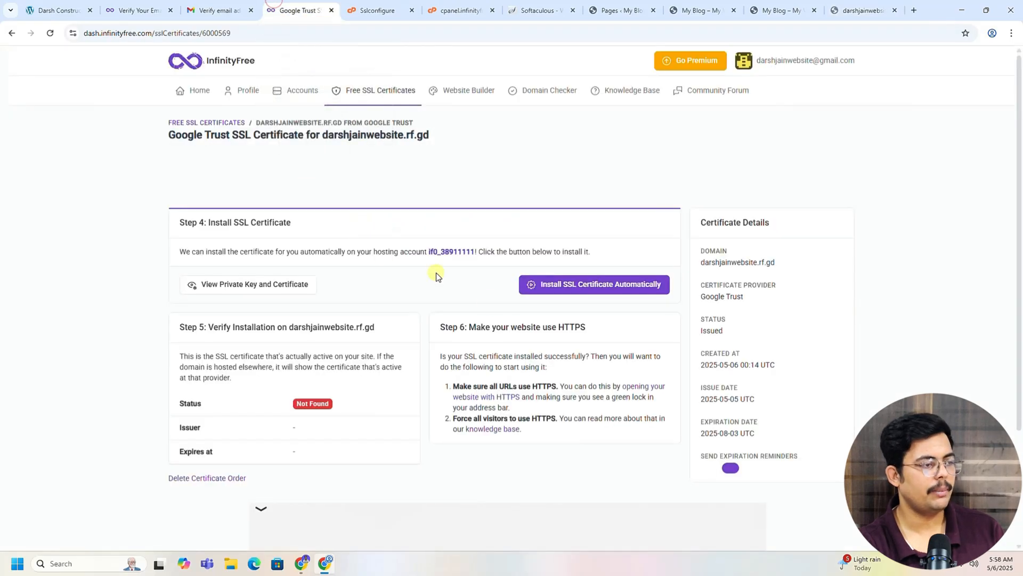
Step: Reload the certificate page to see status Active (Google Trust Services, expires 2025-08-03)
scroll(426, 341, down, 2)
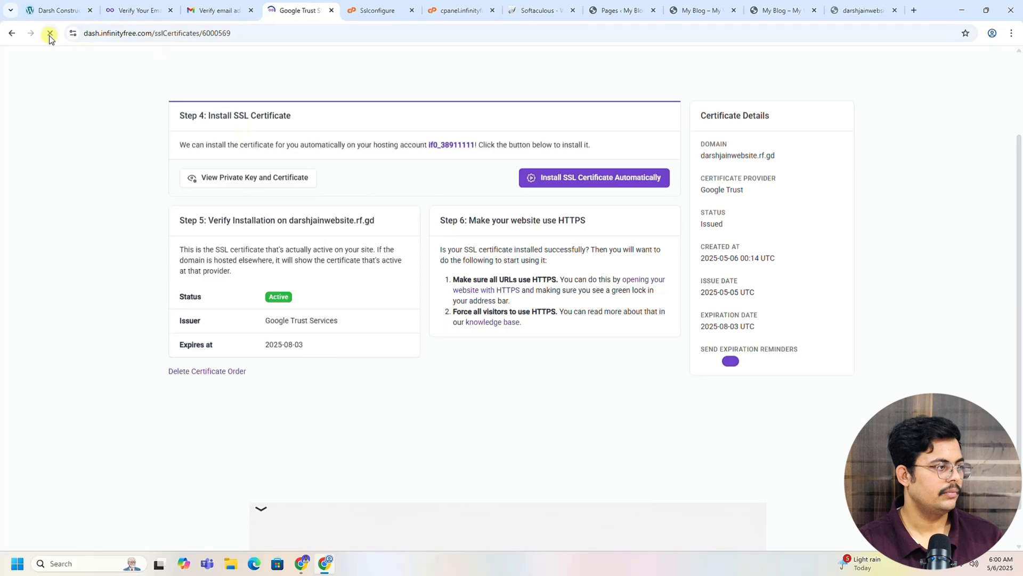
click(50, 33)
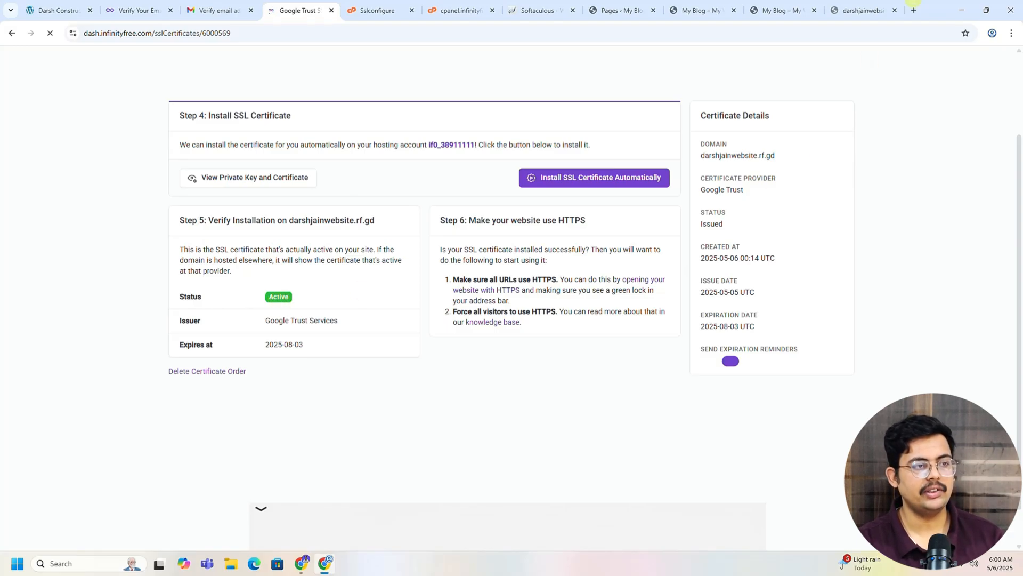
click(859, 9)
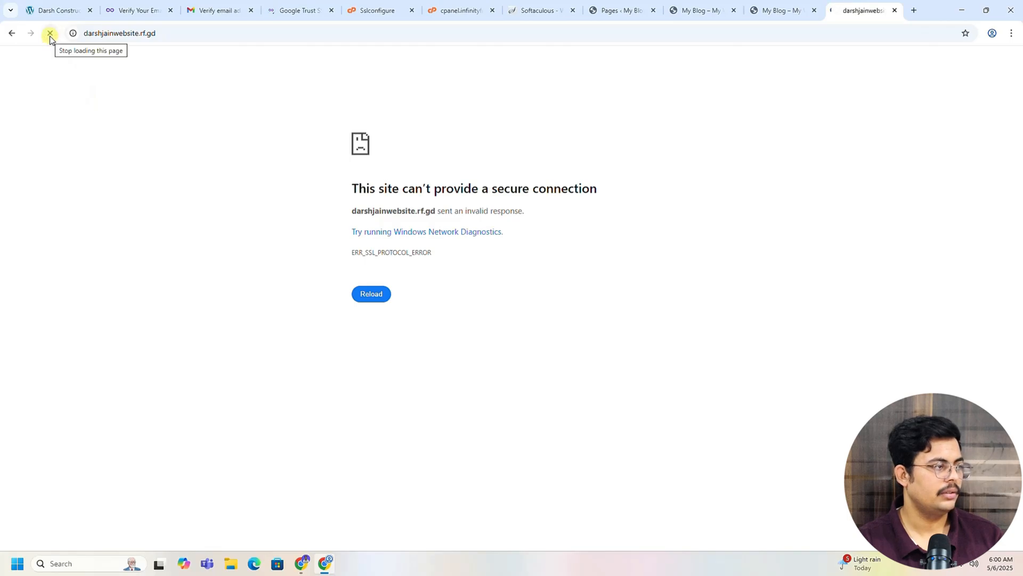
Step: Reload the HTTPS blog, confirm Connection is secure, and scroll through the Health Care homepage
click(50, 38)
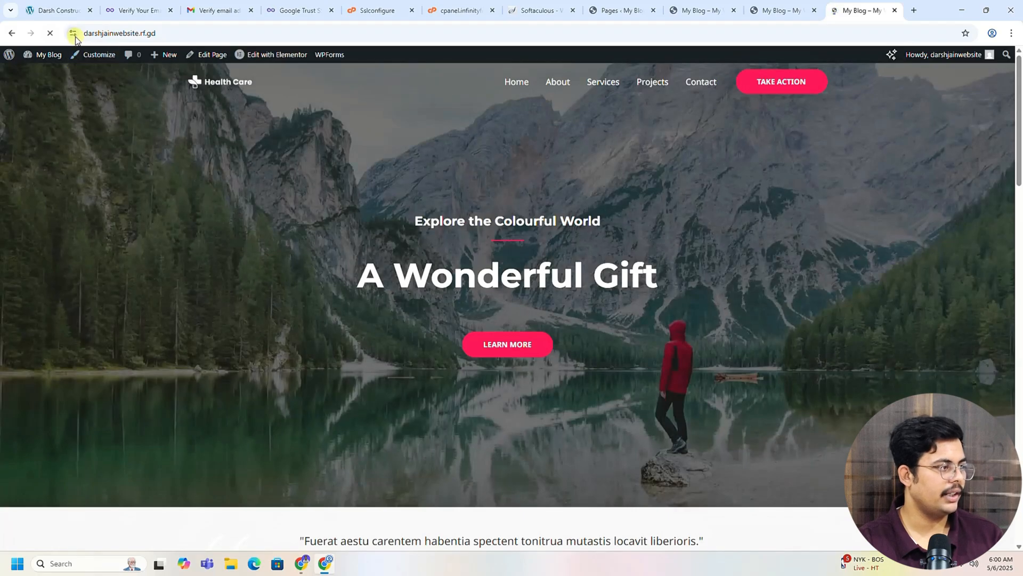
click(73, 34)
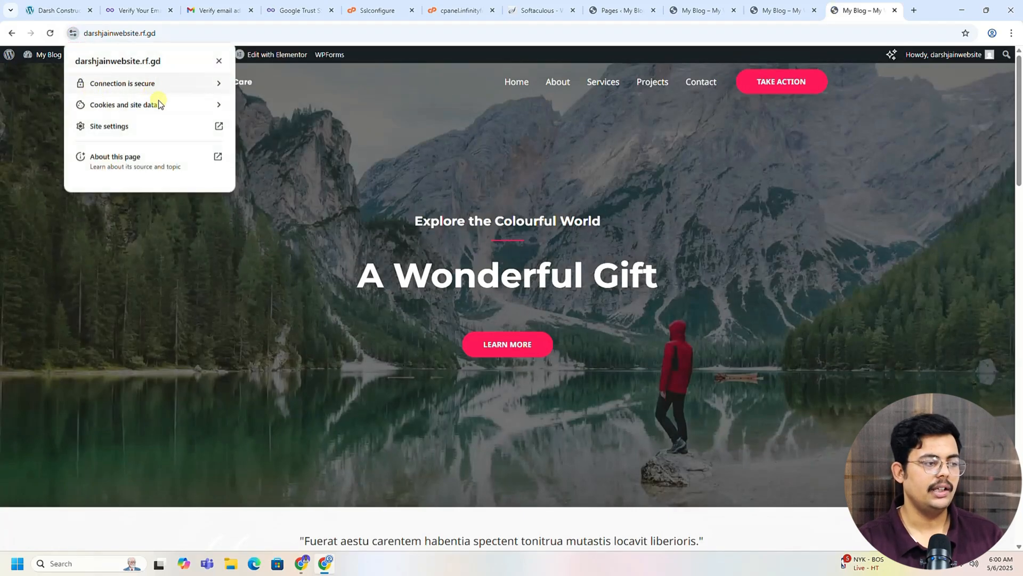
click(248, 276)
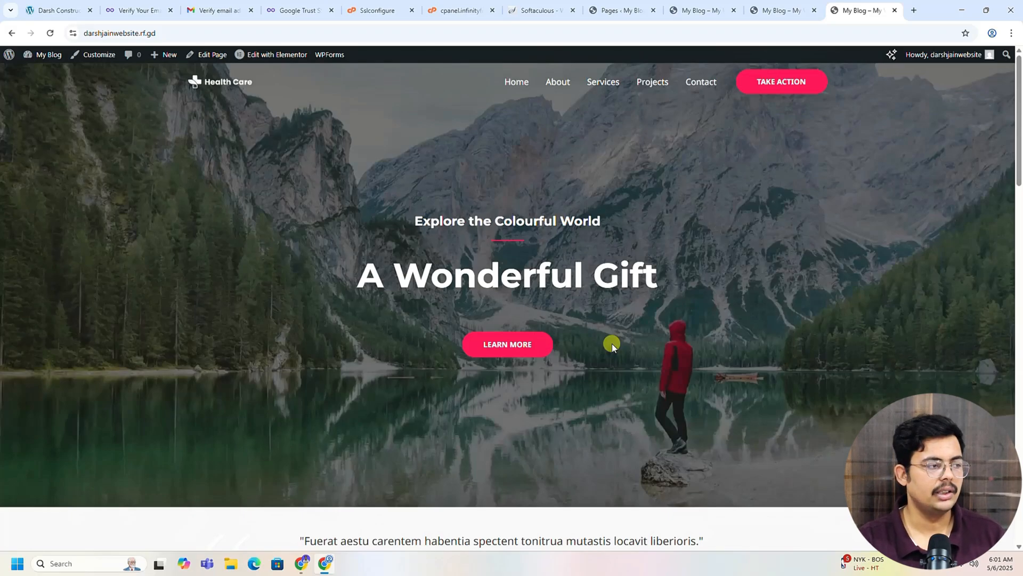
scroll(681, 252, down, 5)
scroll(788, 247, down, 15)
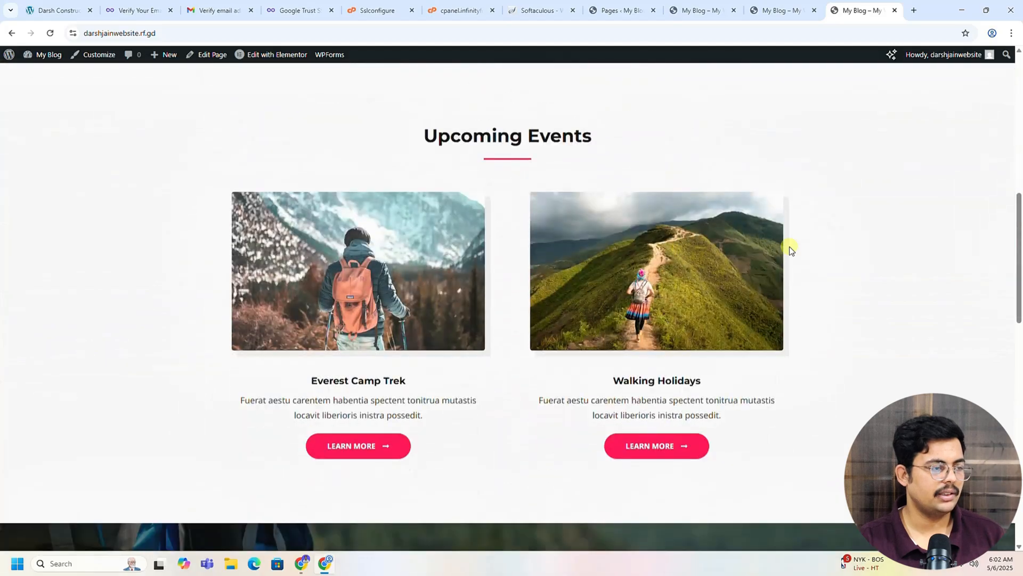
scroll(812, 263, up, 20)
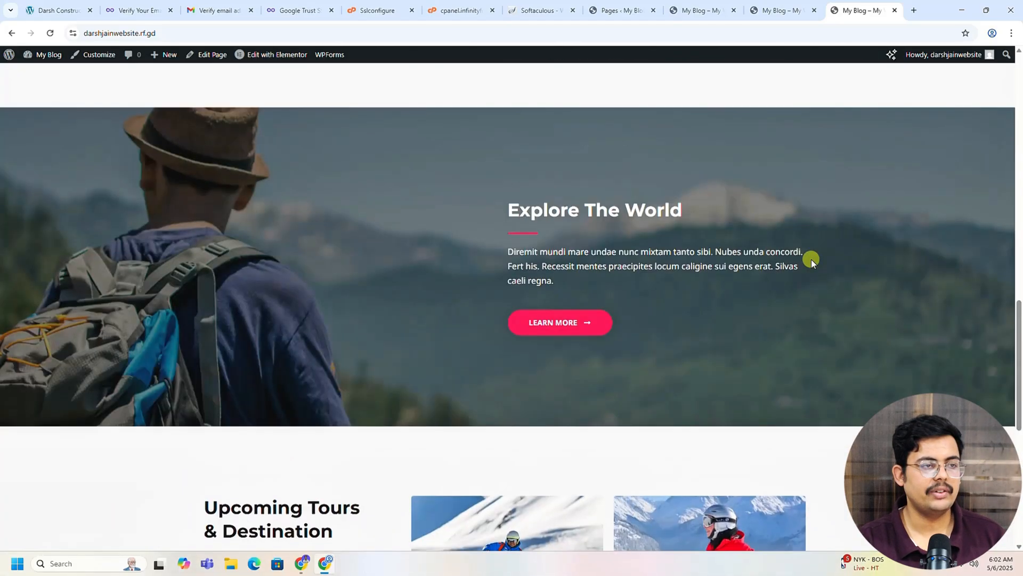